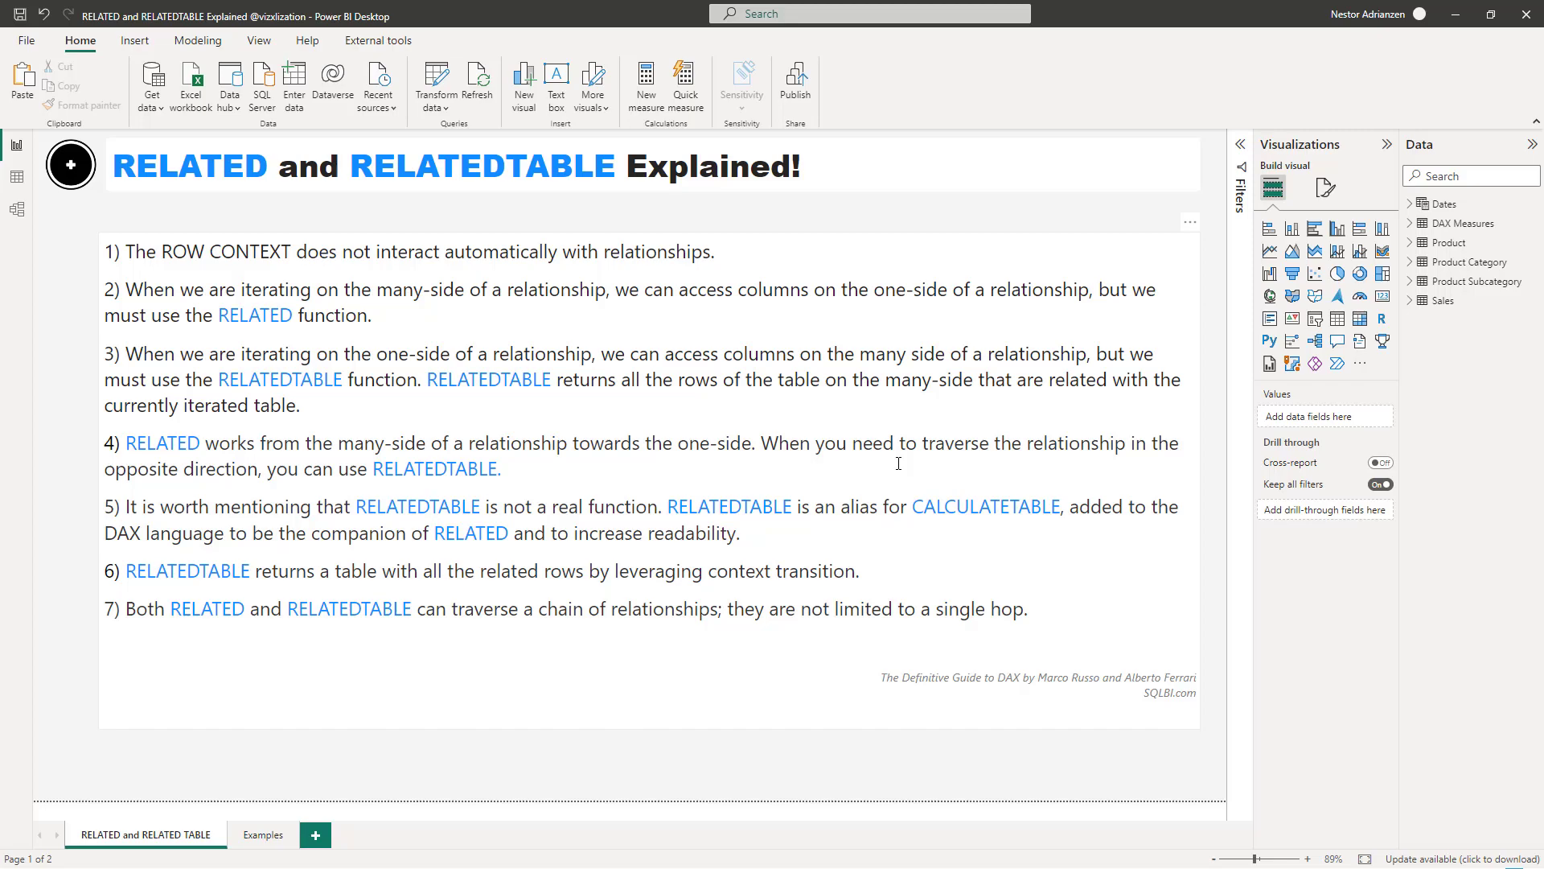
# Open the Examples page and examine the Product, Product Subcategory, Product Category, Sales and Dates tables in the data model.
pyautogui.click(263, 836)
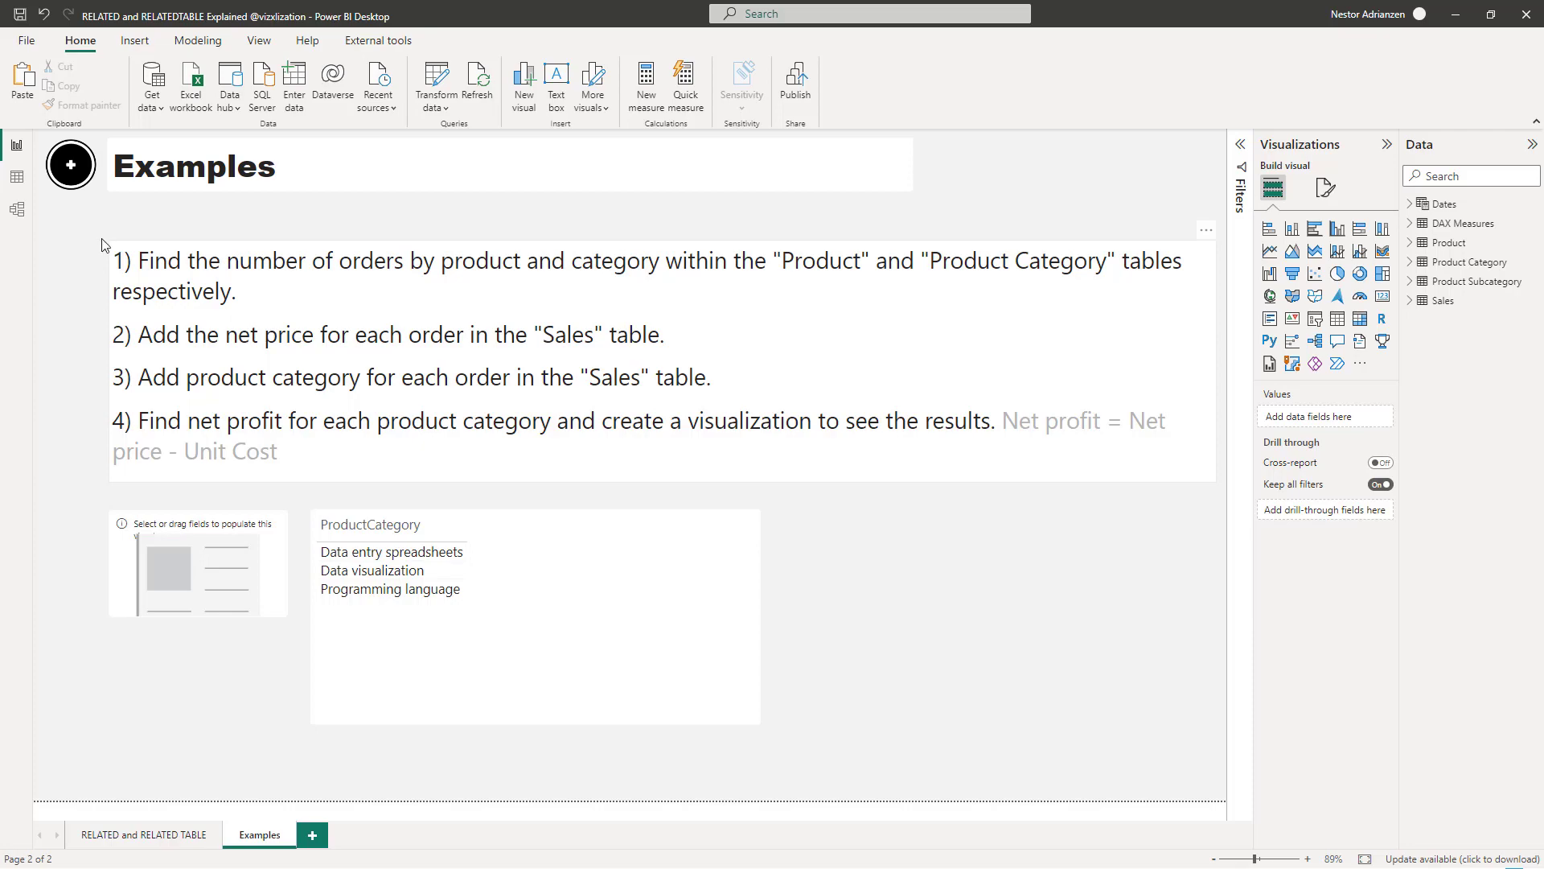
pyautogui.click(18, 210)
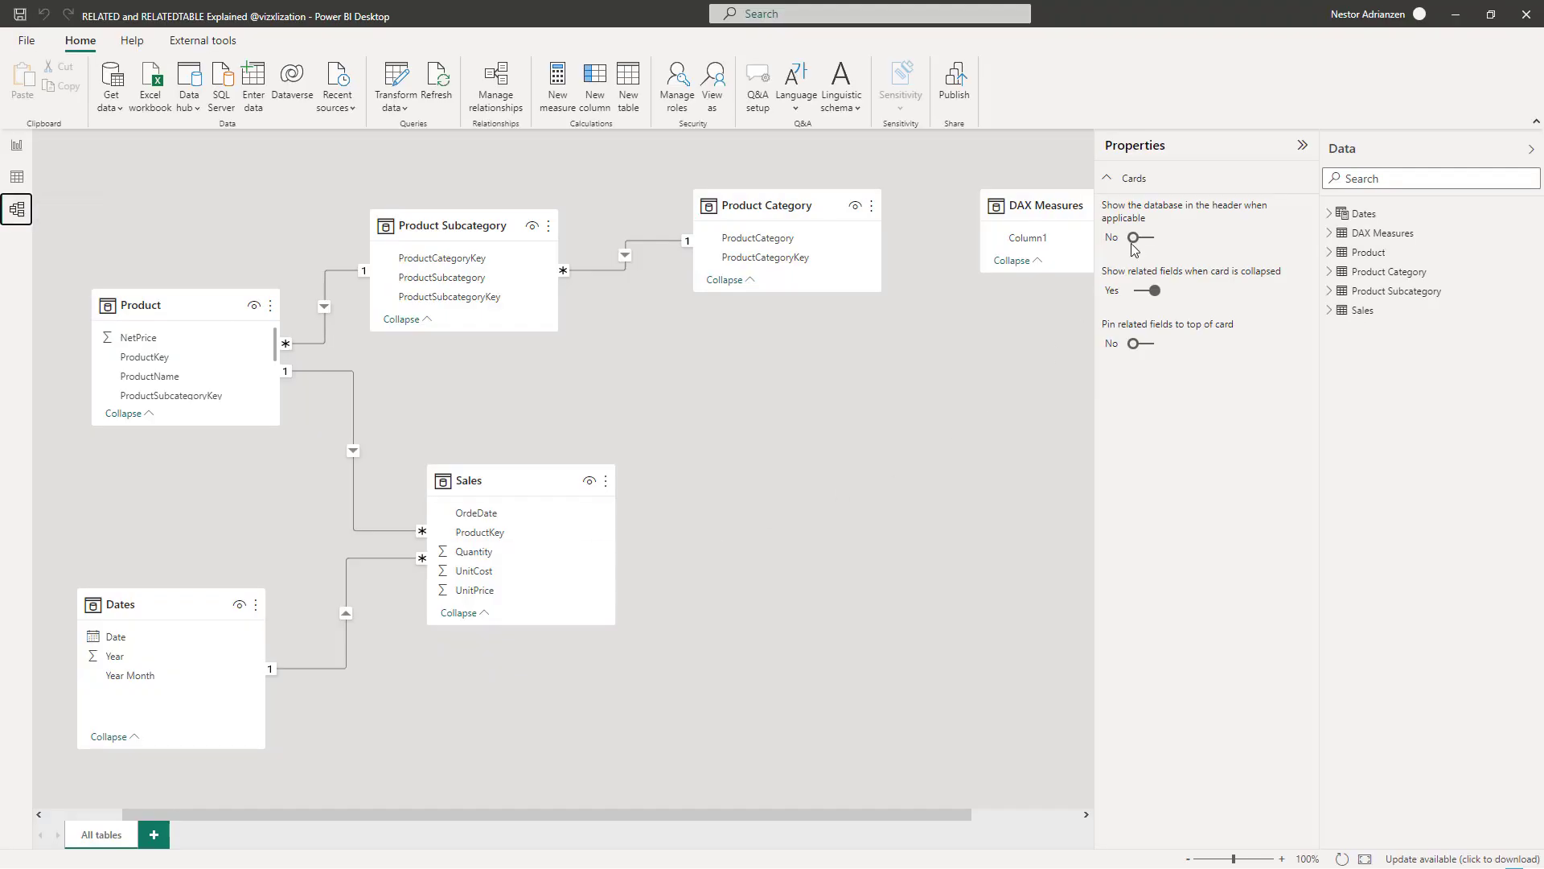
pyautogui.click(1303, 146)
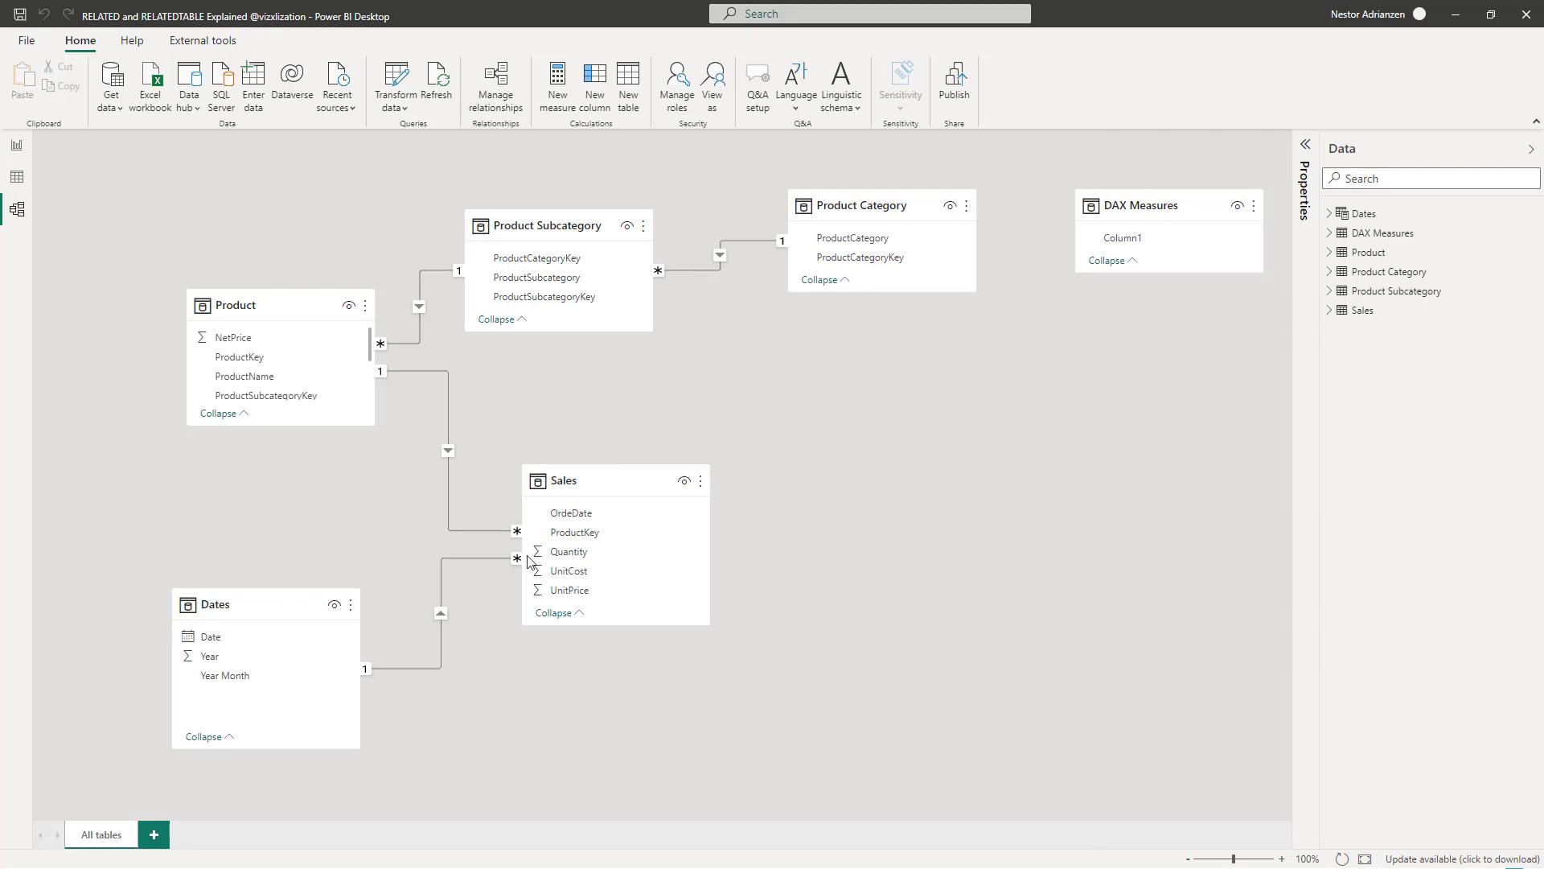
pyautogui.click(278, 302)
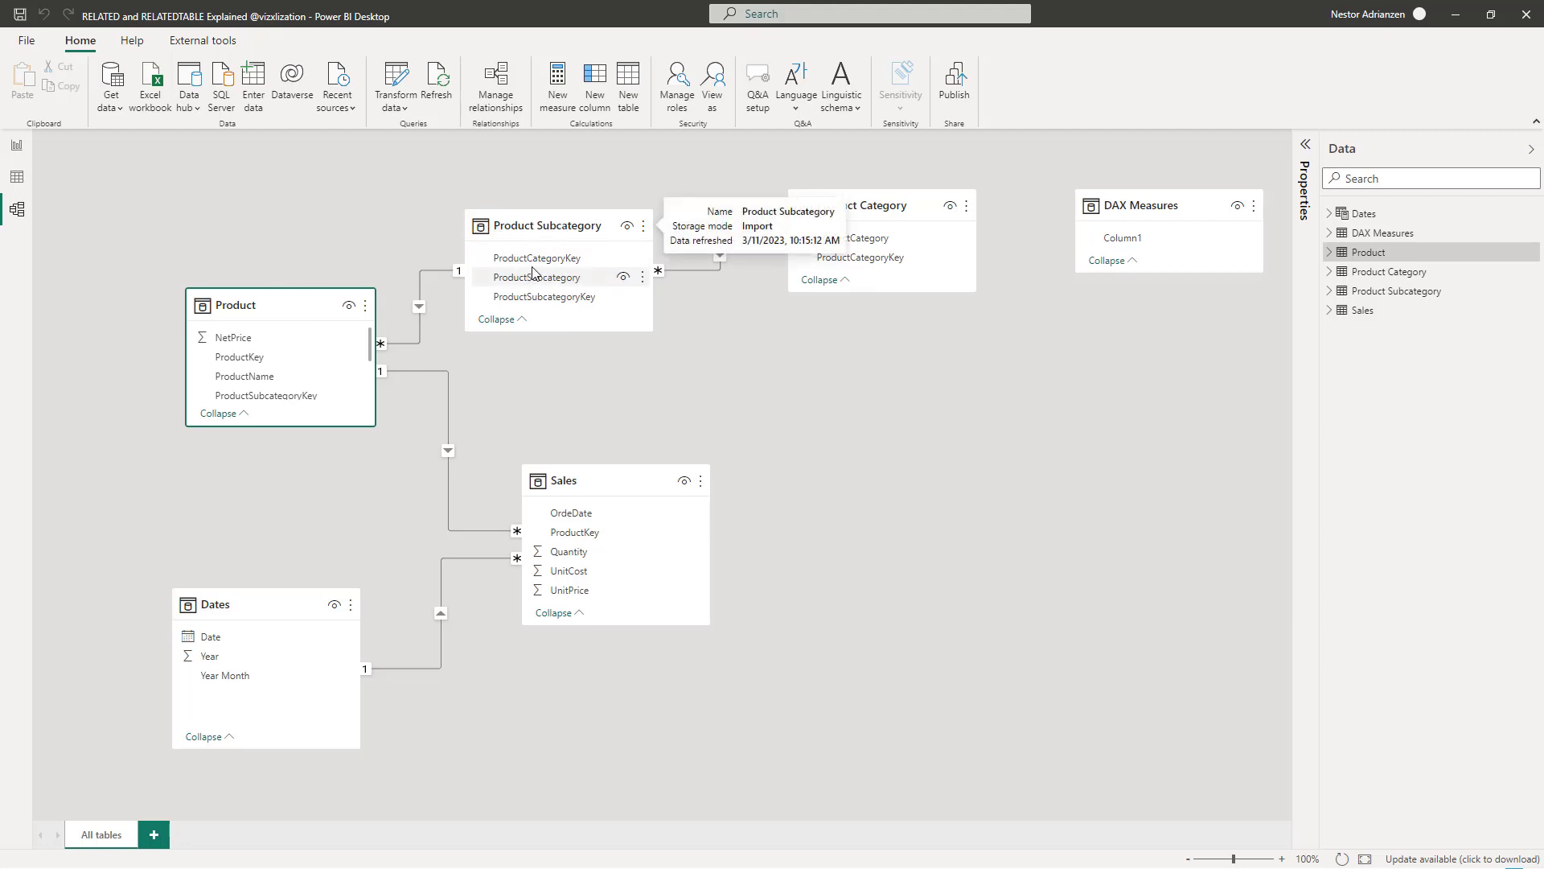
pyautogui.click(585, 217)
pyautogui.click(876, 194)
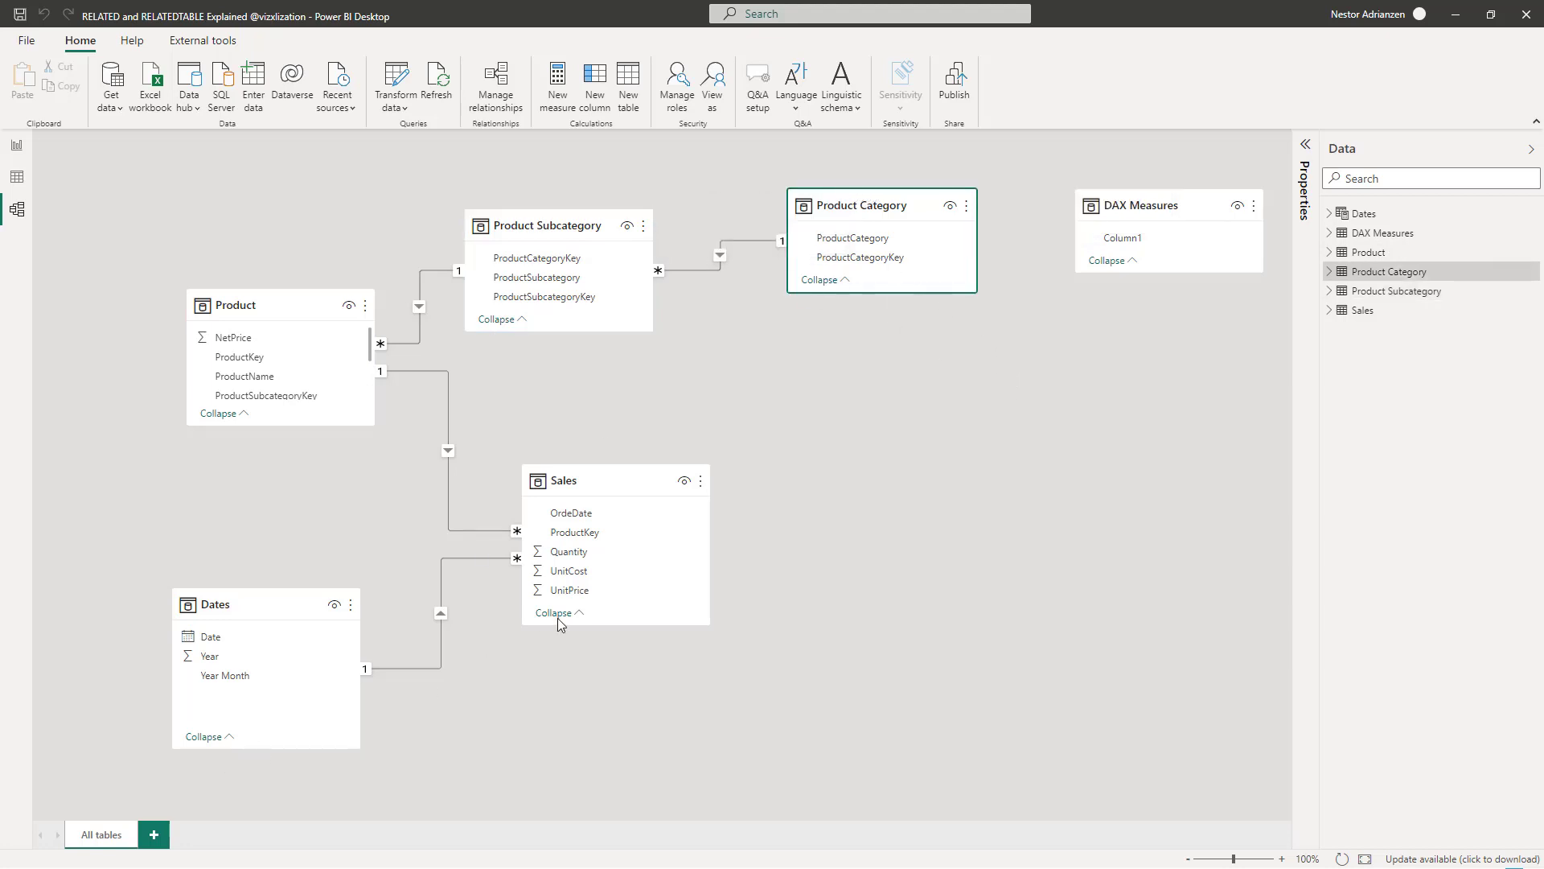
pyautogui.click(624, 480)
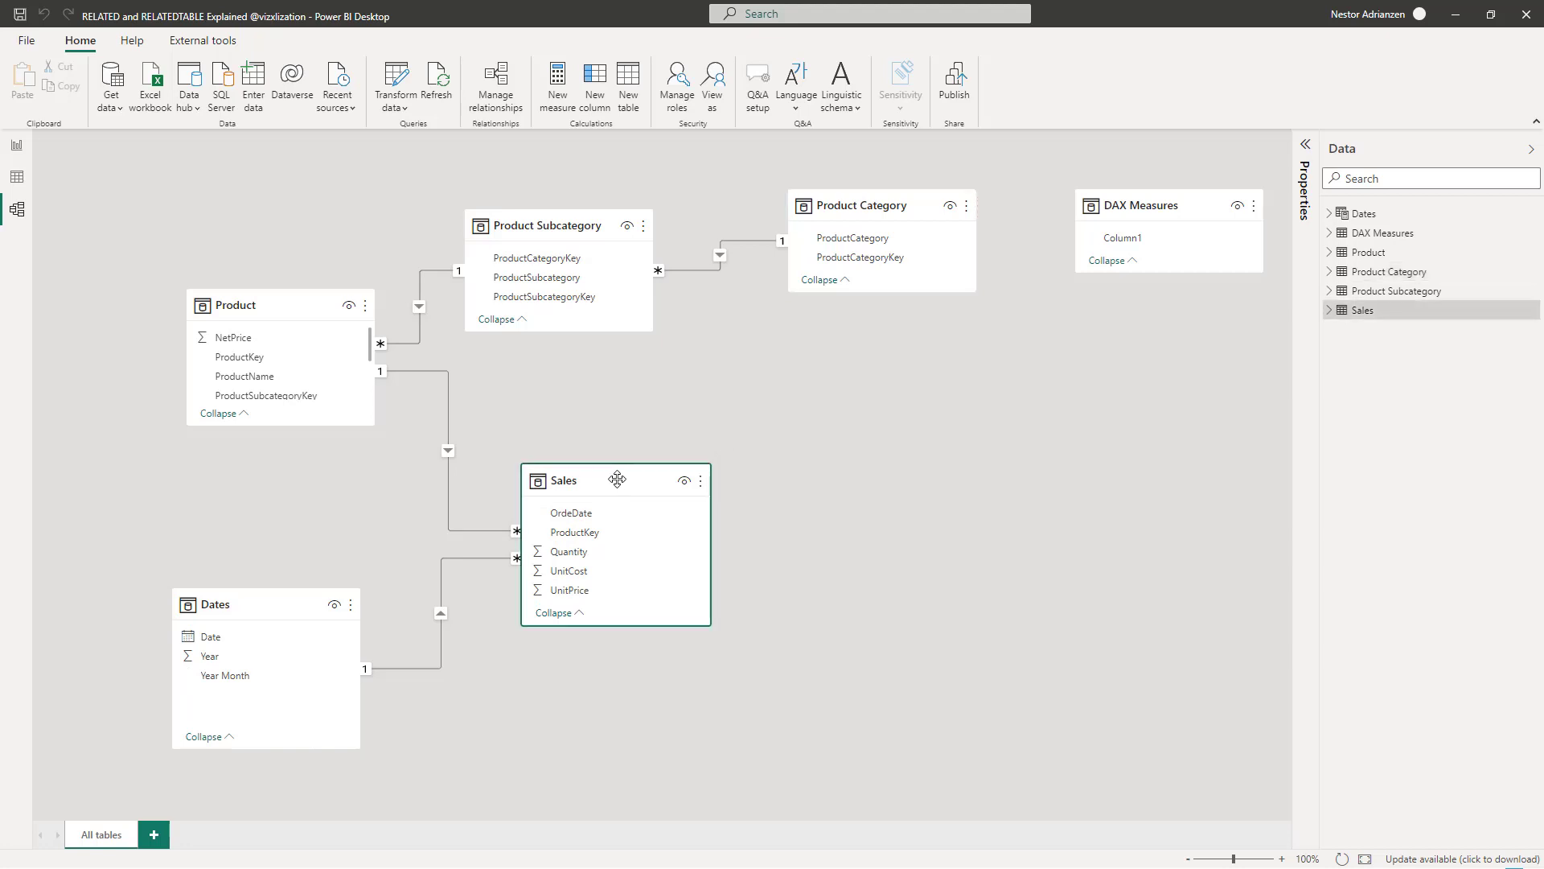
pyautogui.click(264, 605)
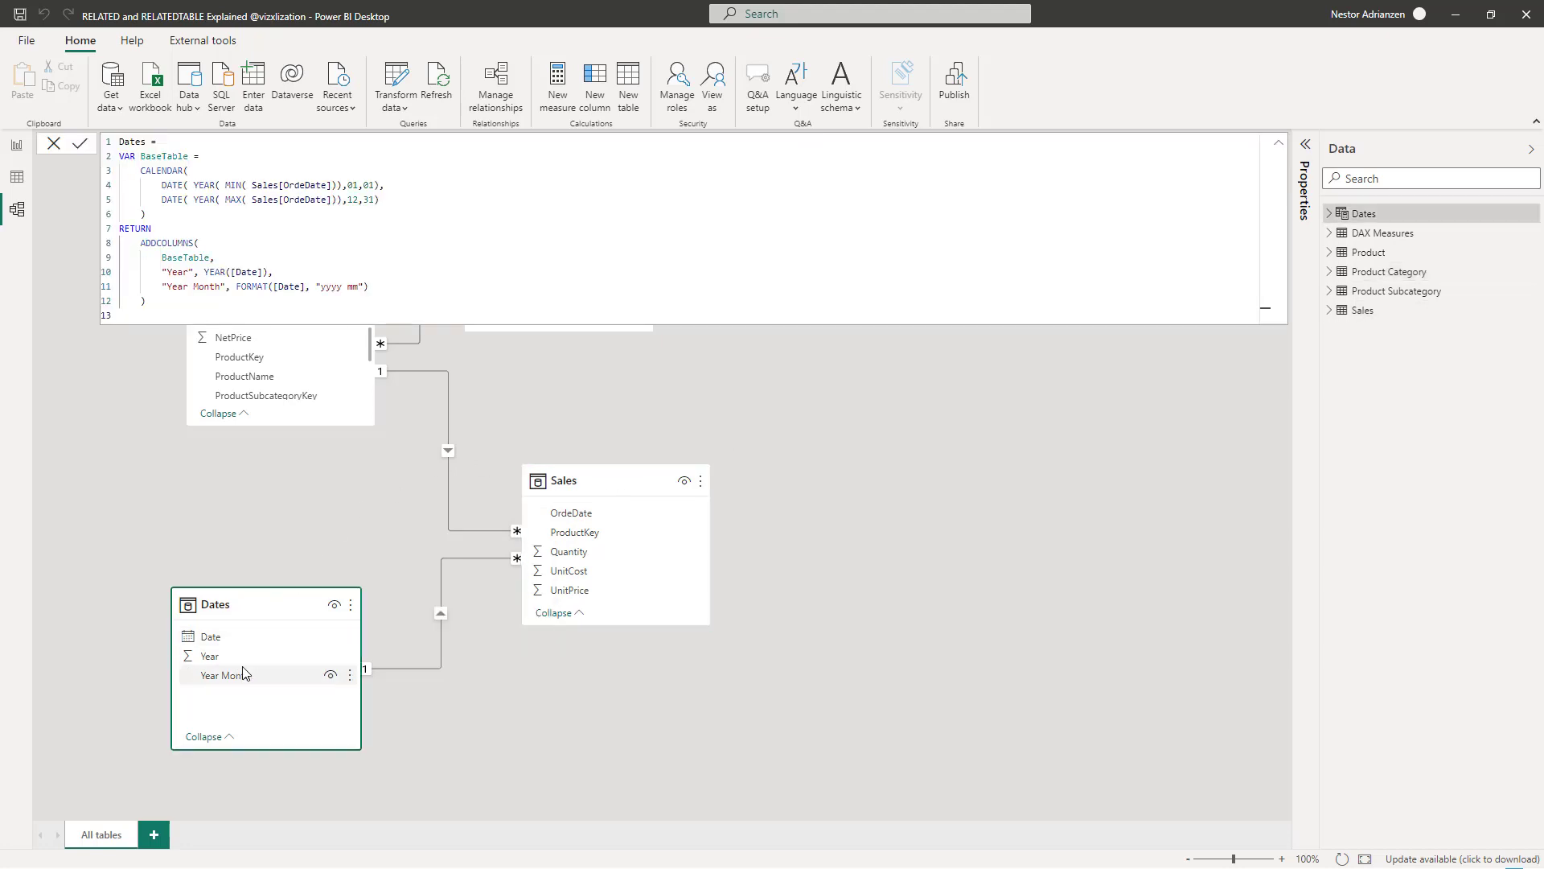
pyautogui.click(875, 532)
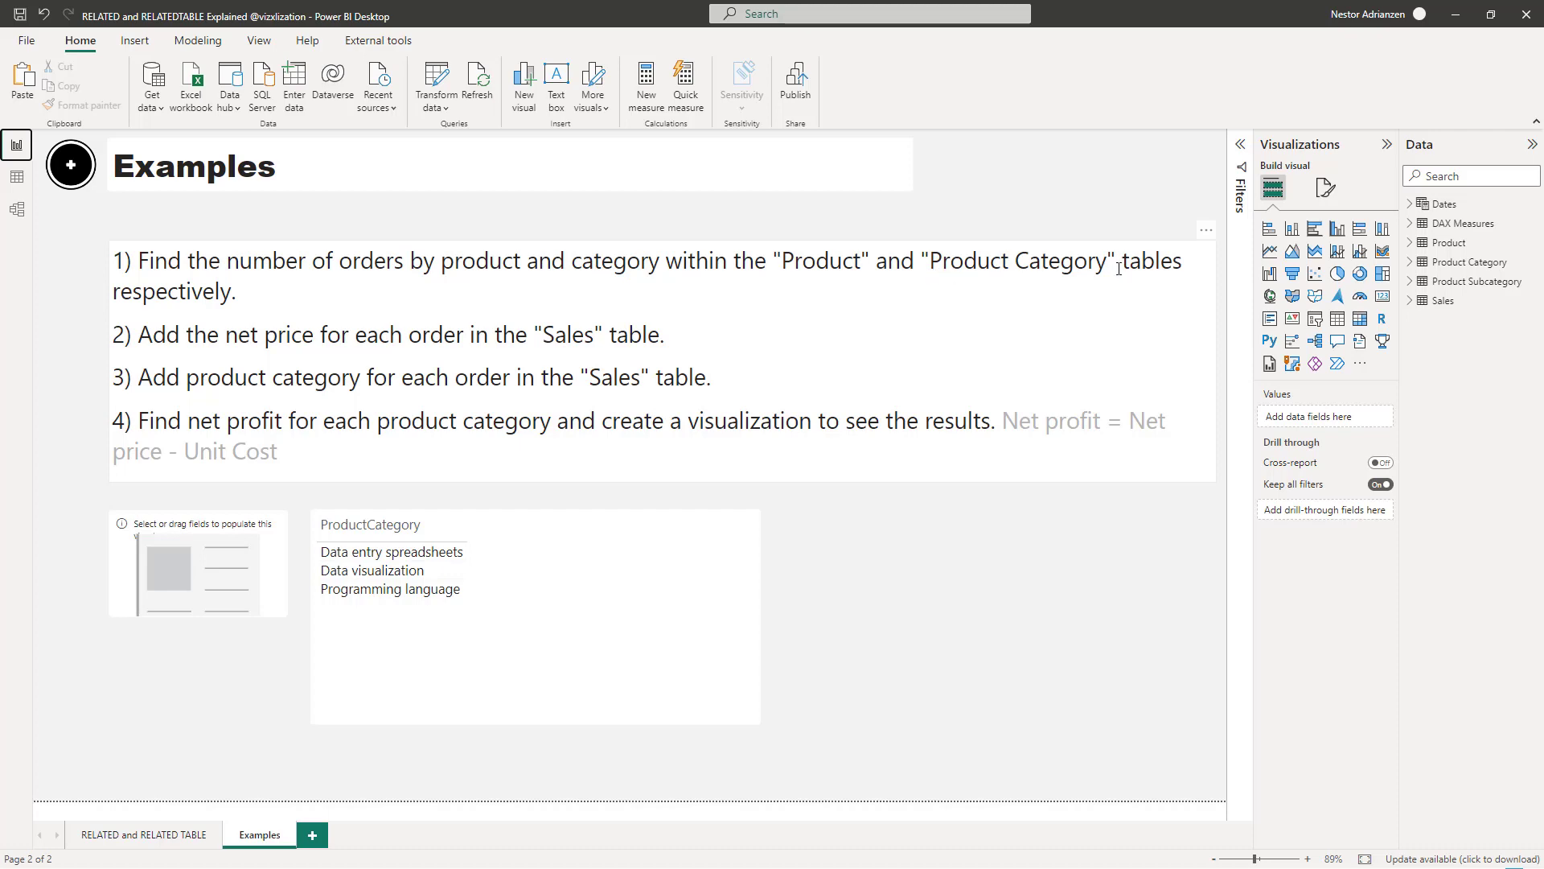
# Examine the relationships linking Product and Product Category to Sales in the model, and return to the Examples page.
pyautogui.click(18, 209)
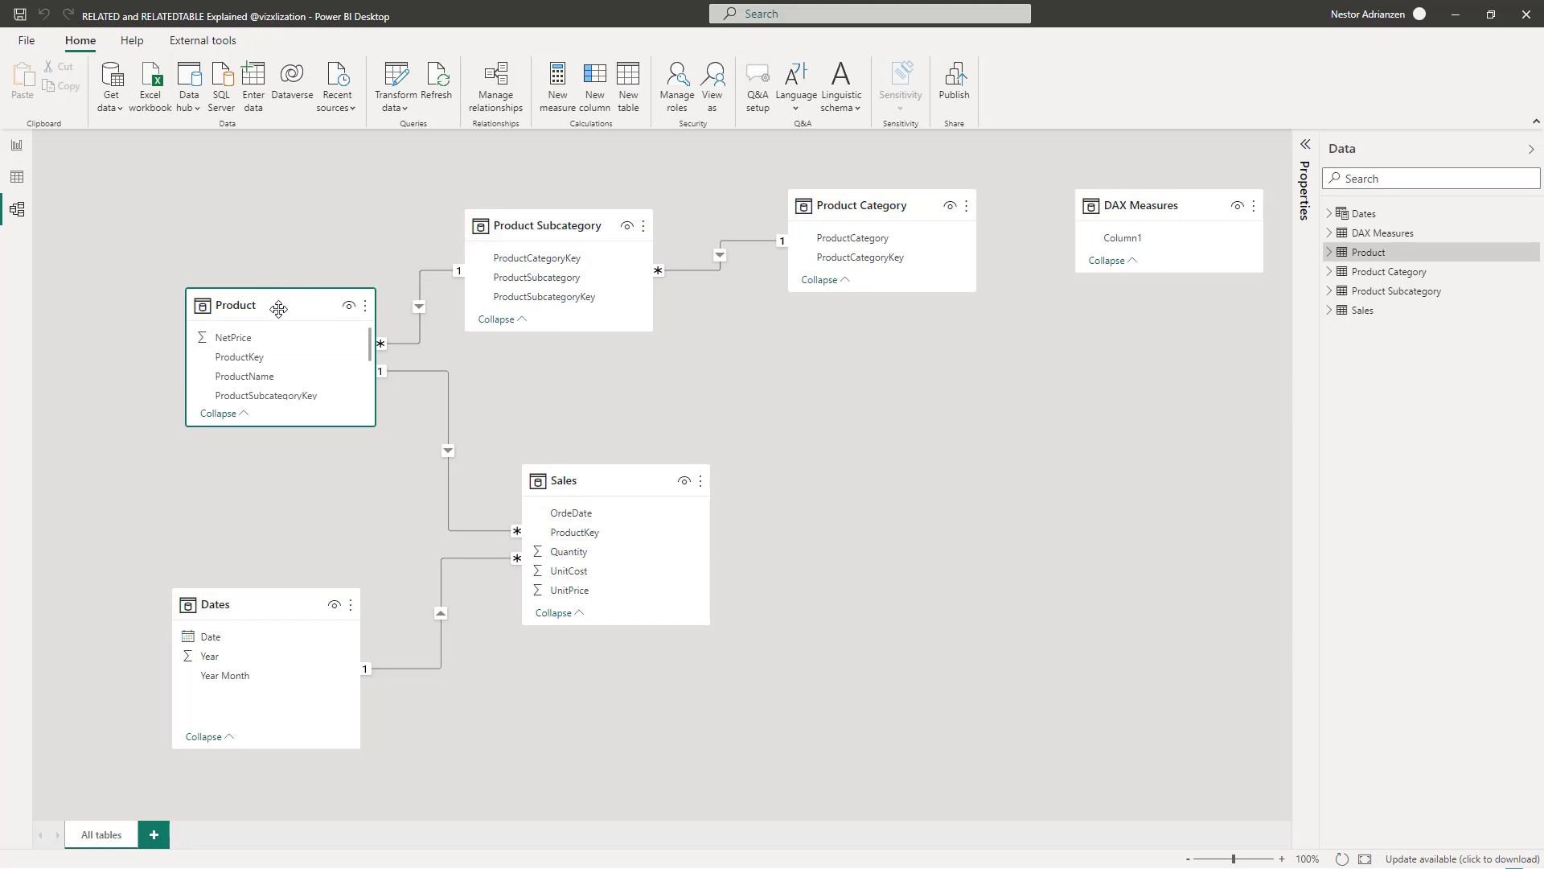
pyautogui.click(884, 206)
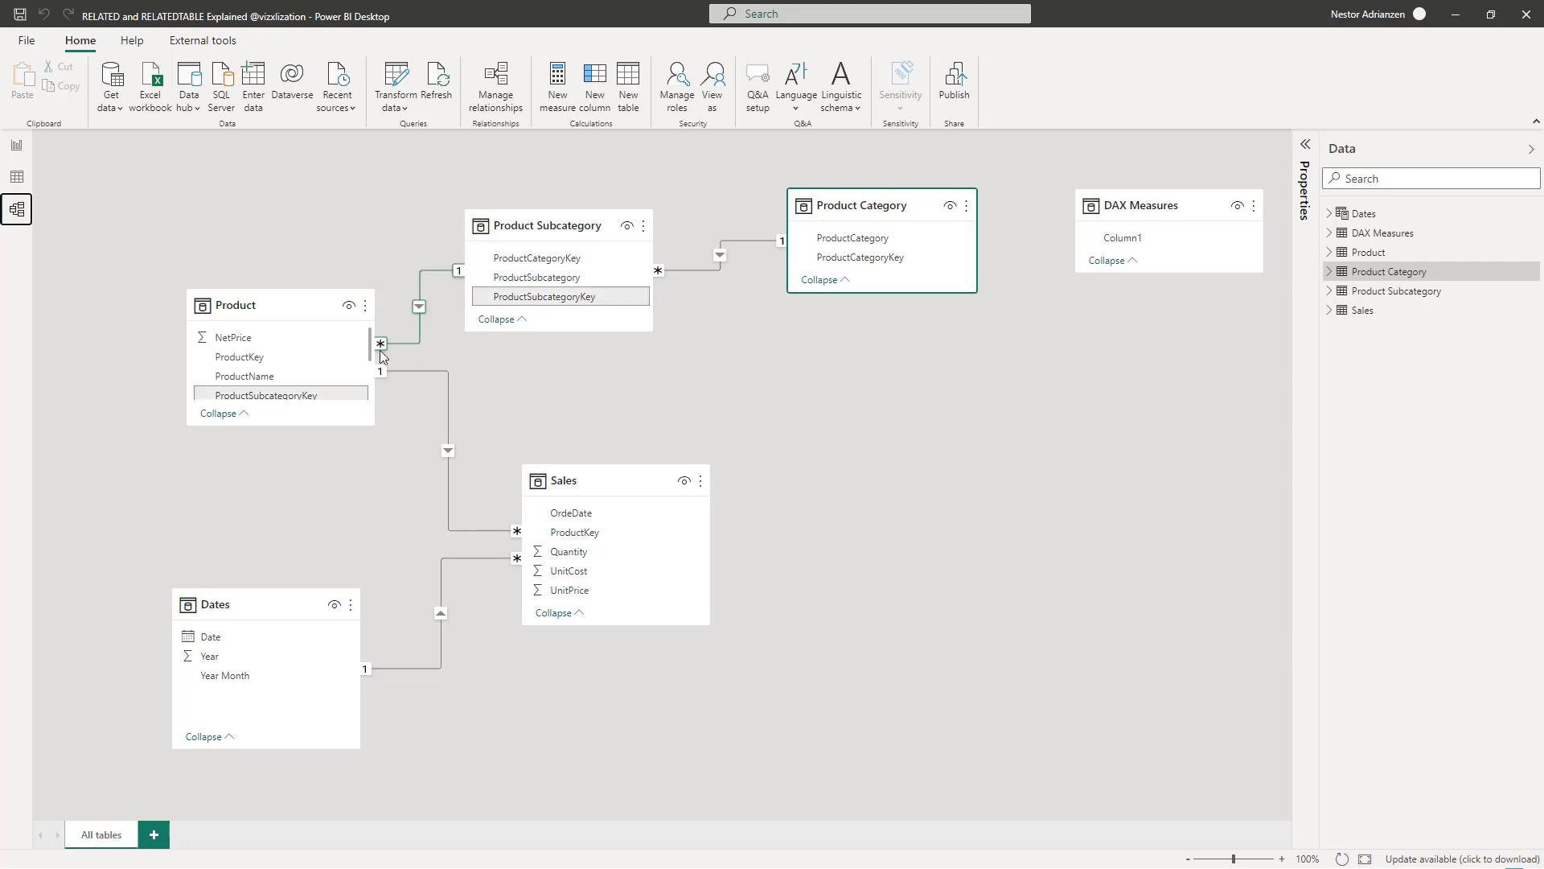
pyautogui.moveTo(272, 300)
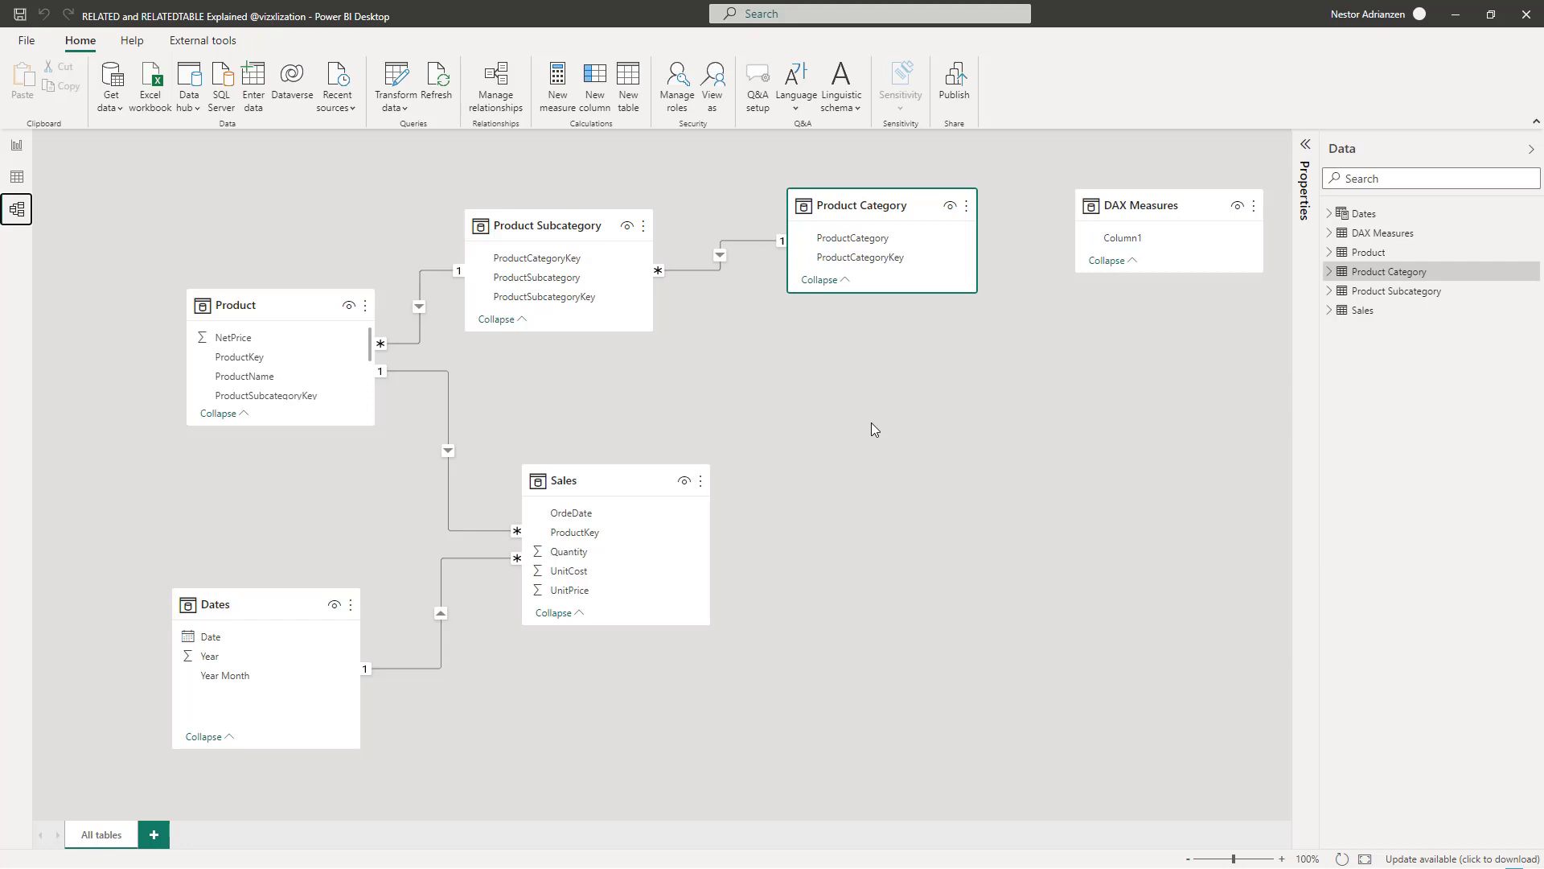
pyautogui.click(16, 145)
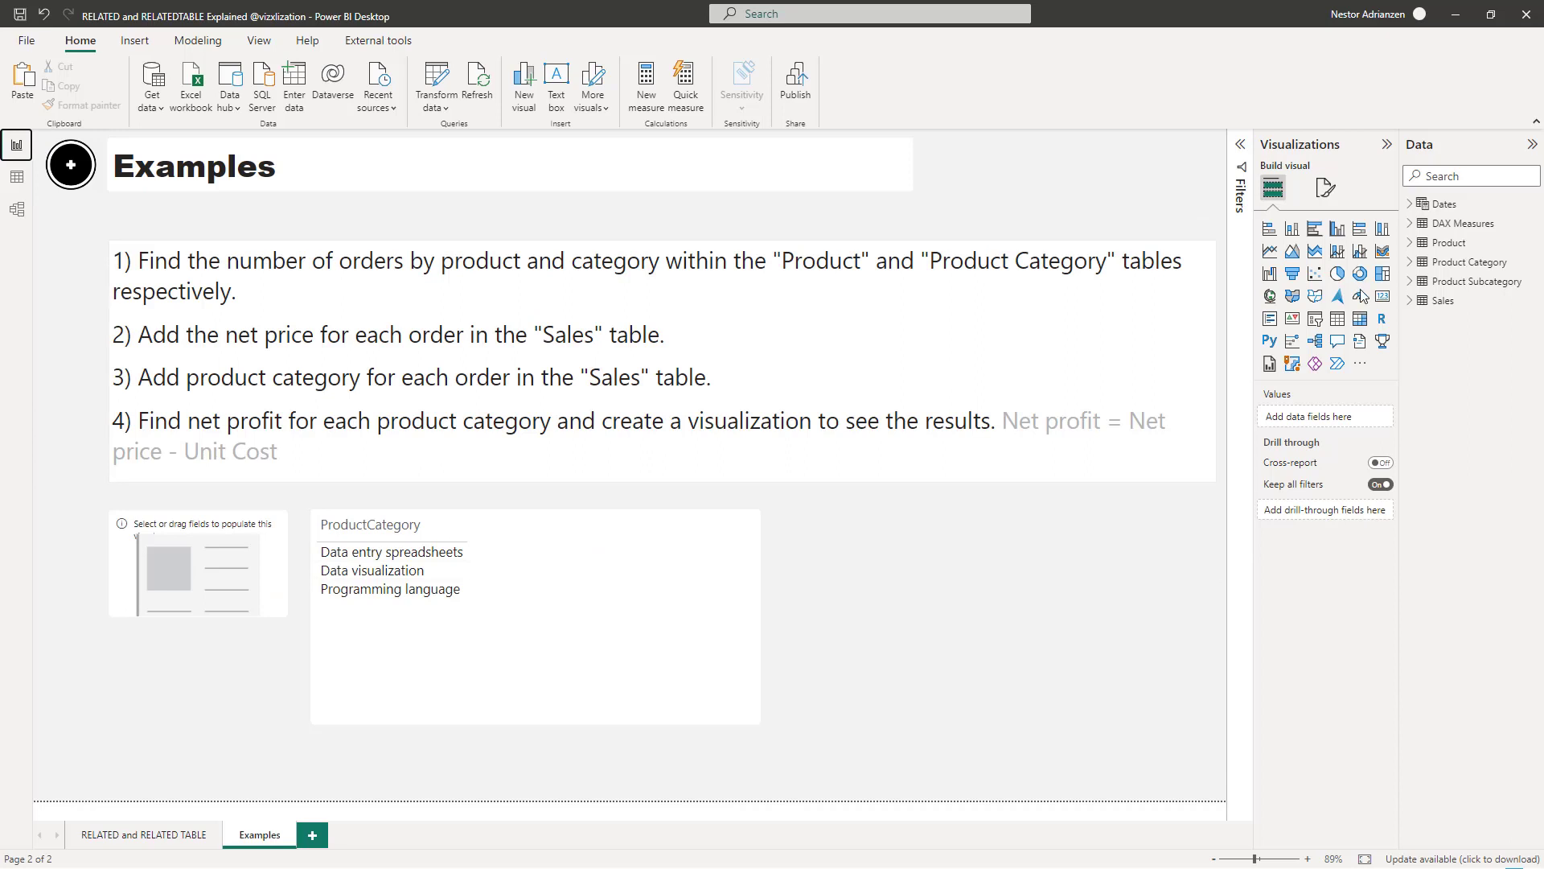
# Start a new calculated column in the Product table named "Number of Orders by Product".
pyautogui.click(1453, 245)
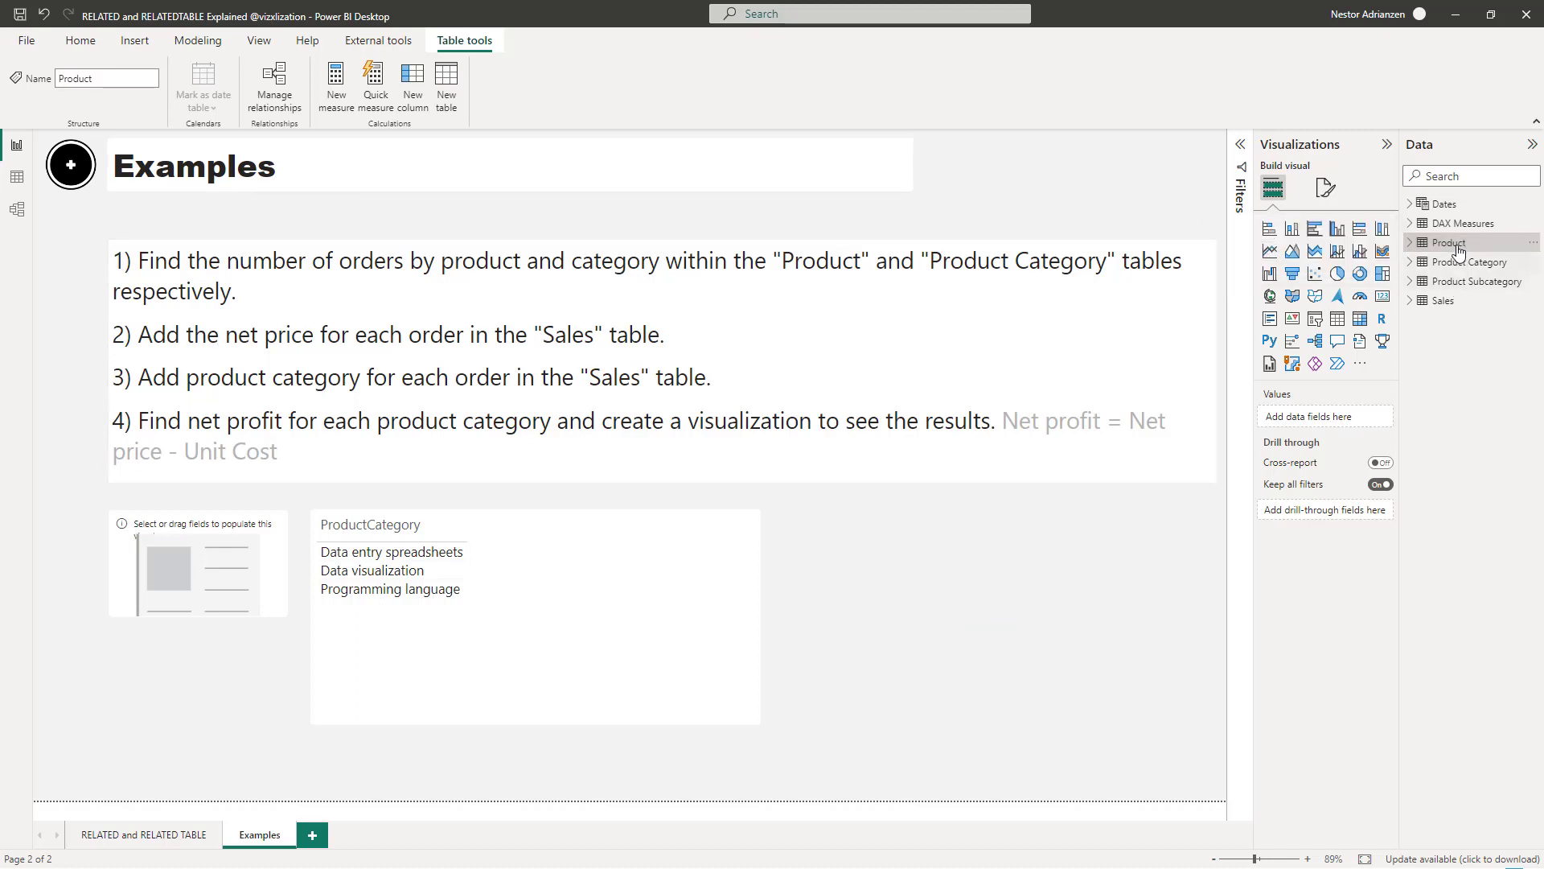
pyautogui.rightClick(1446, 250)
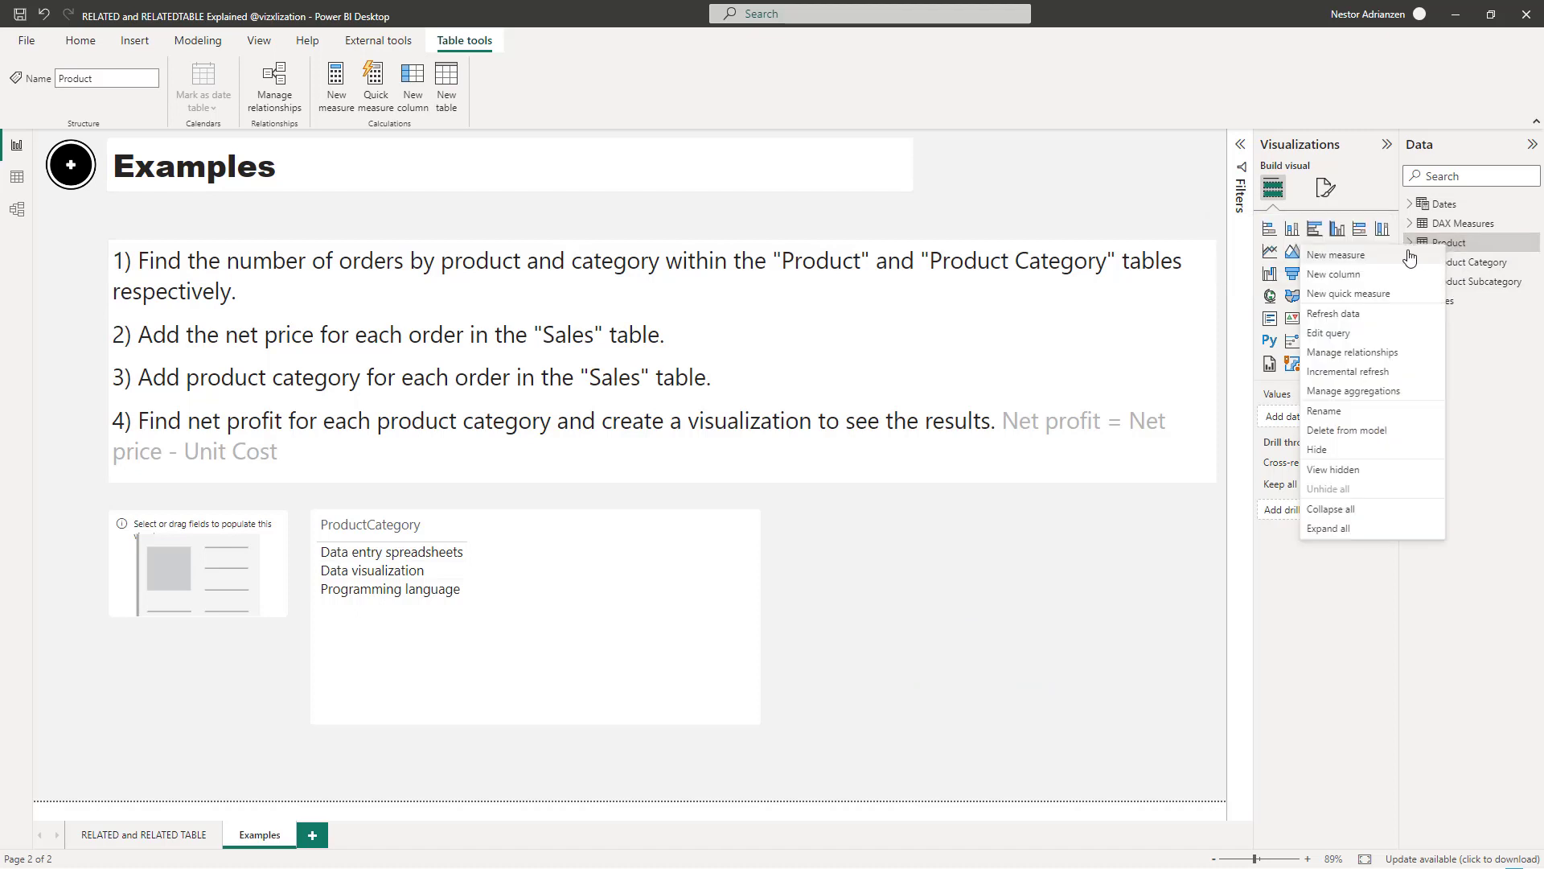
pyautogui.click(1380, 278)
pyautogui.click(1452, 243)
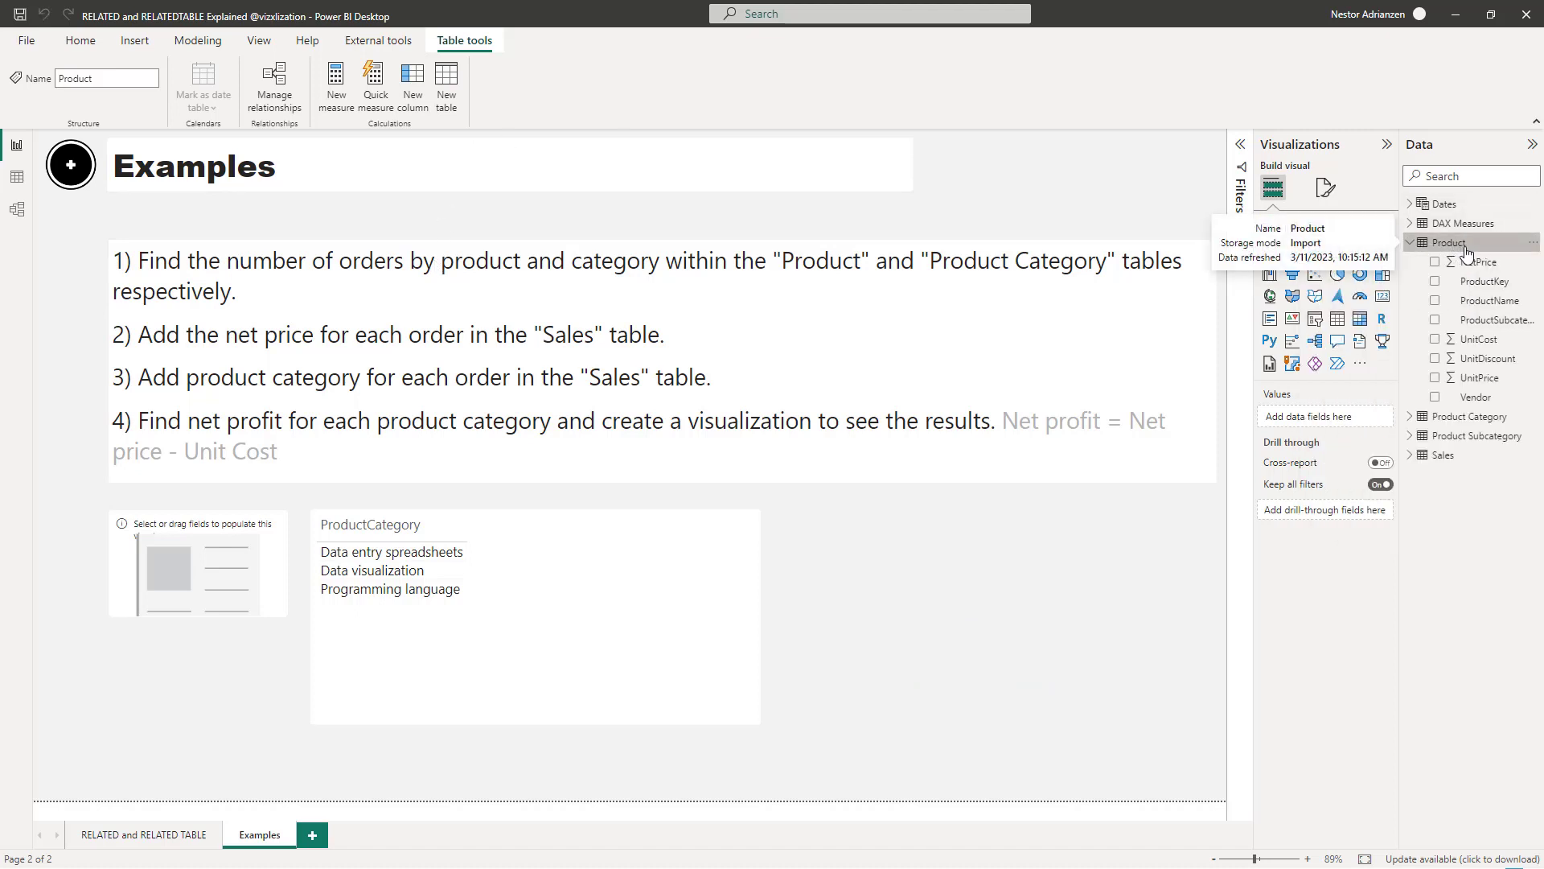
pyautogui.rightClick(1466, 253)
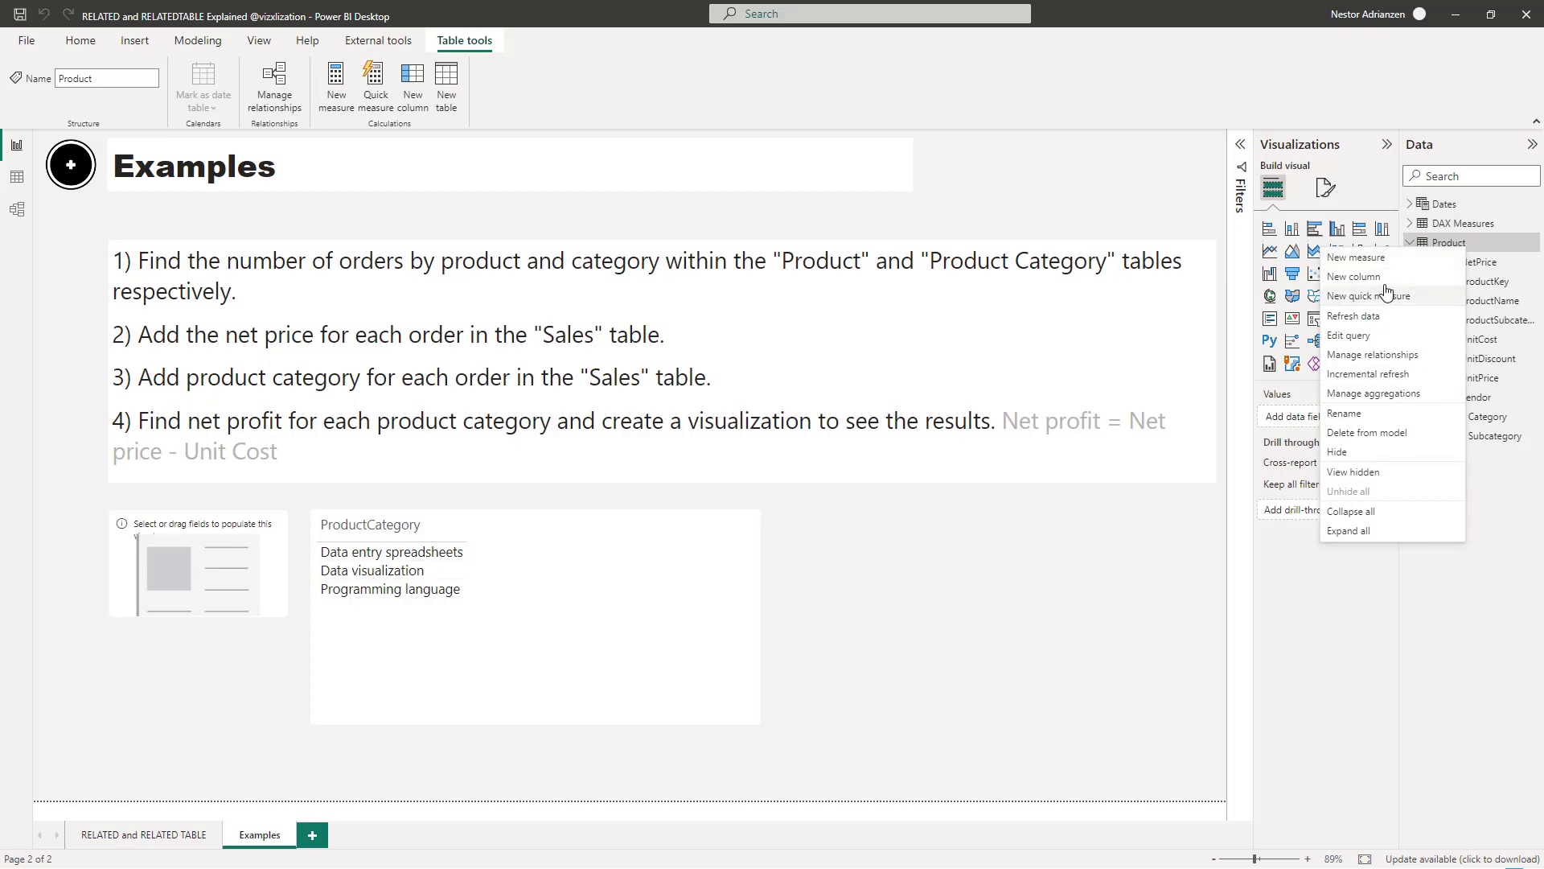
pyautogui.click(329, 232)
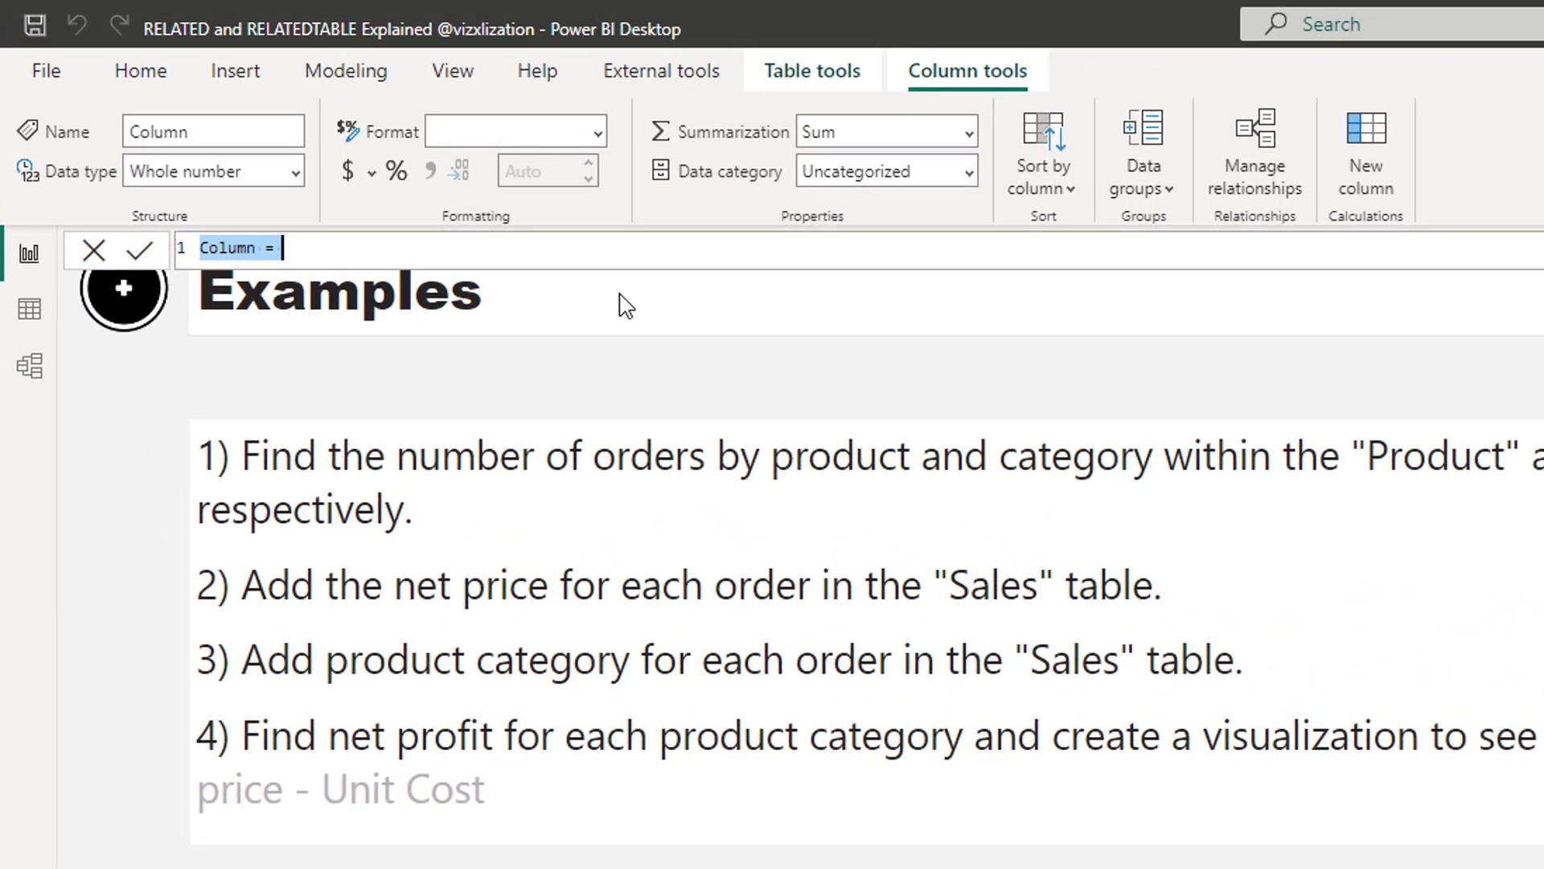
pyautogui.write('Number of Orders by Product =')
pyautogui.hotkey('shift', 'Return')
# Declare a variable OrdersByProduct in the column's formula as RELATEDTABLE (sales).
pyautogui.write('VAR ')
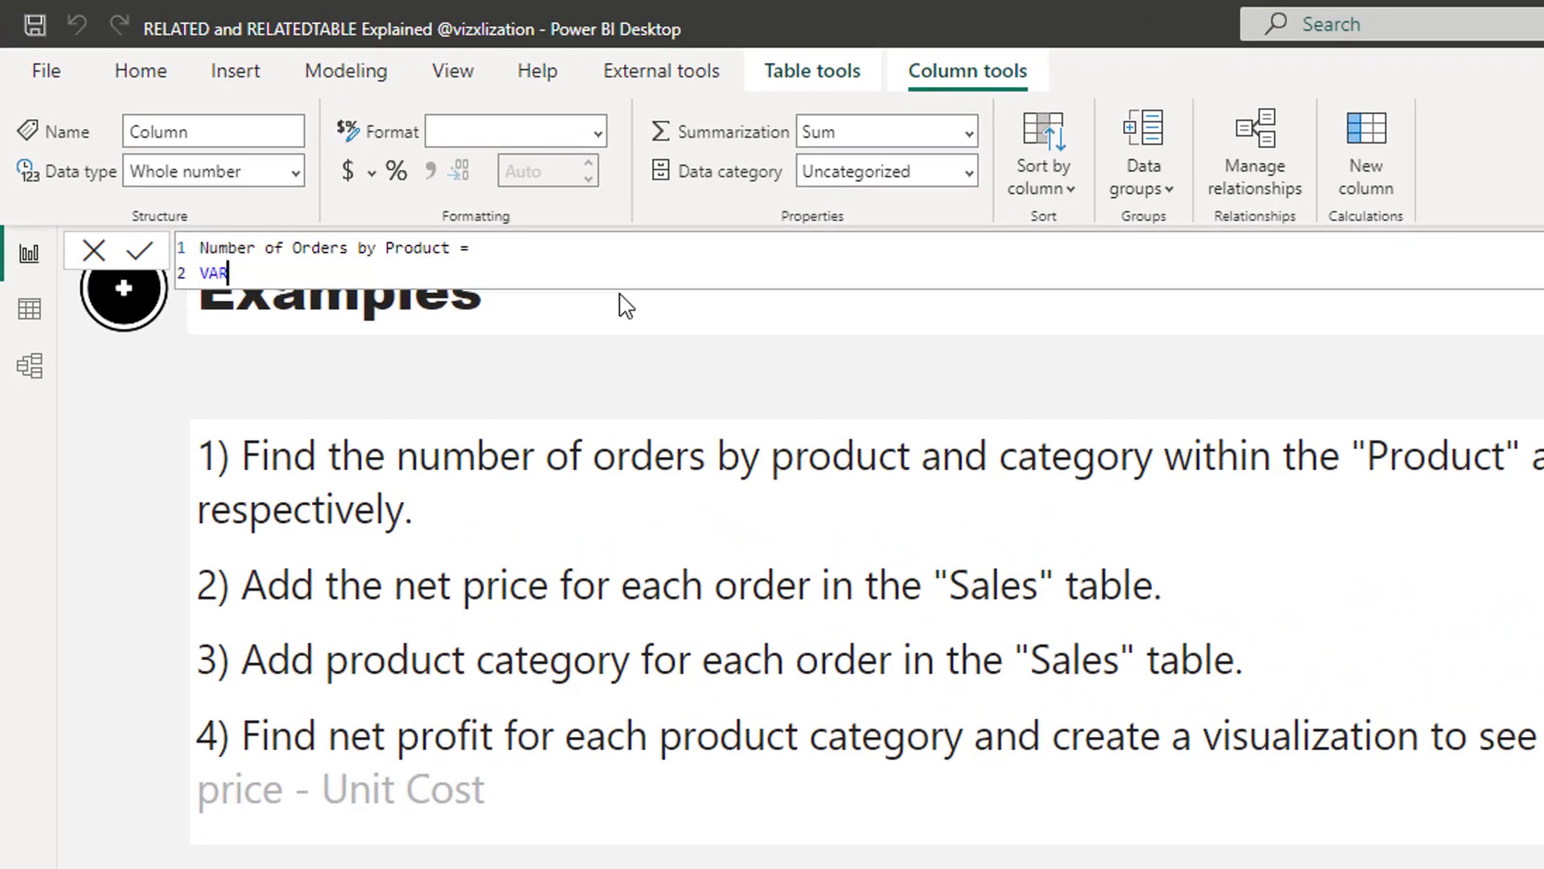
pyautogui.write('OrdersByProduct = RELATEDTABLE')
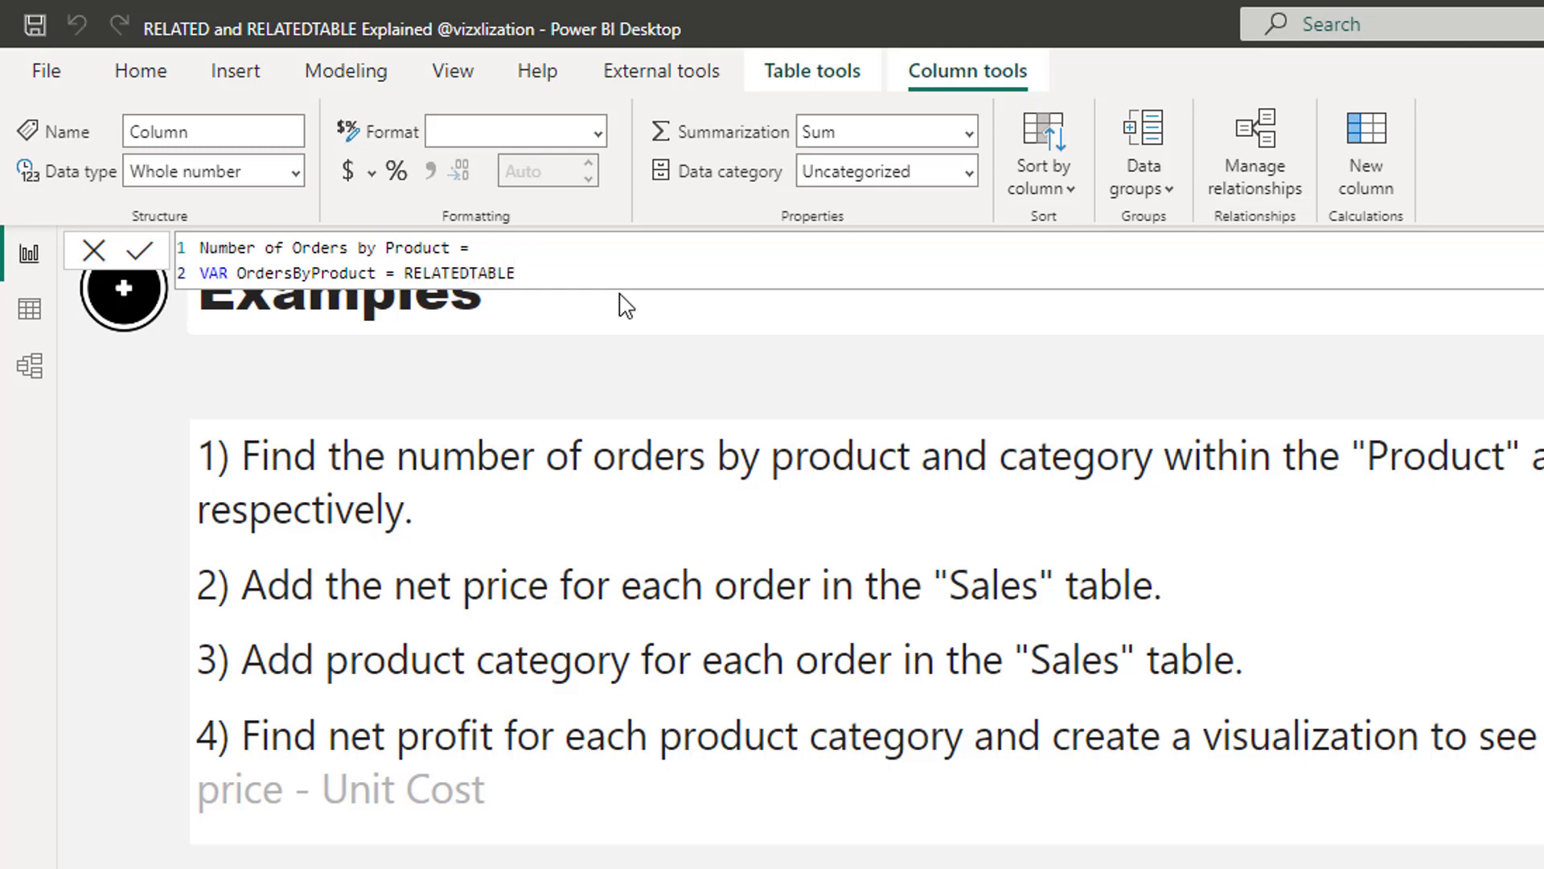
pyautogui.write(' (')
pyautogui.write('sal')
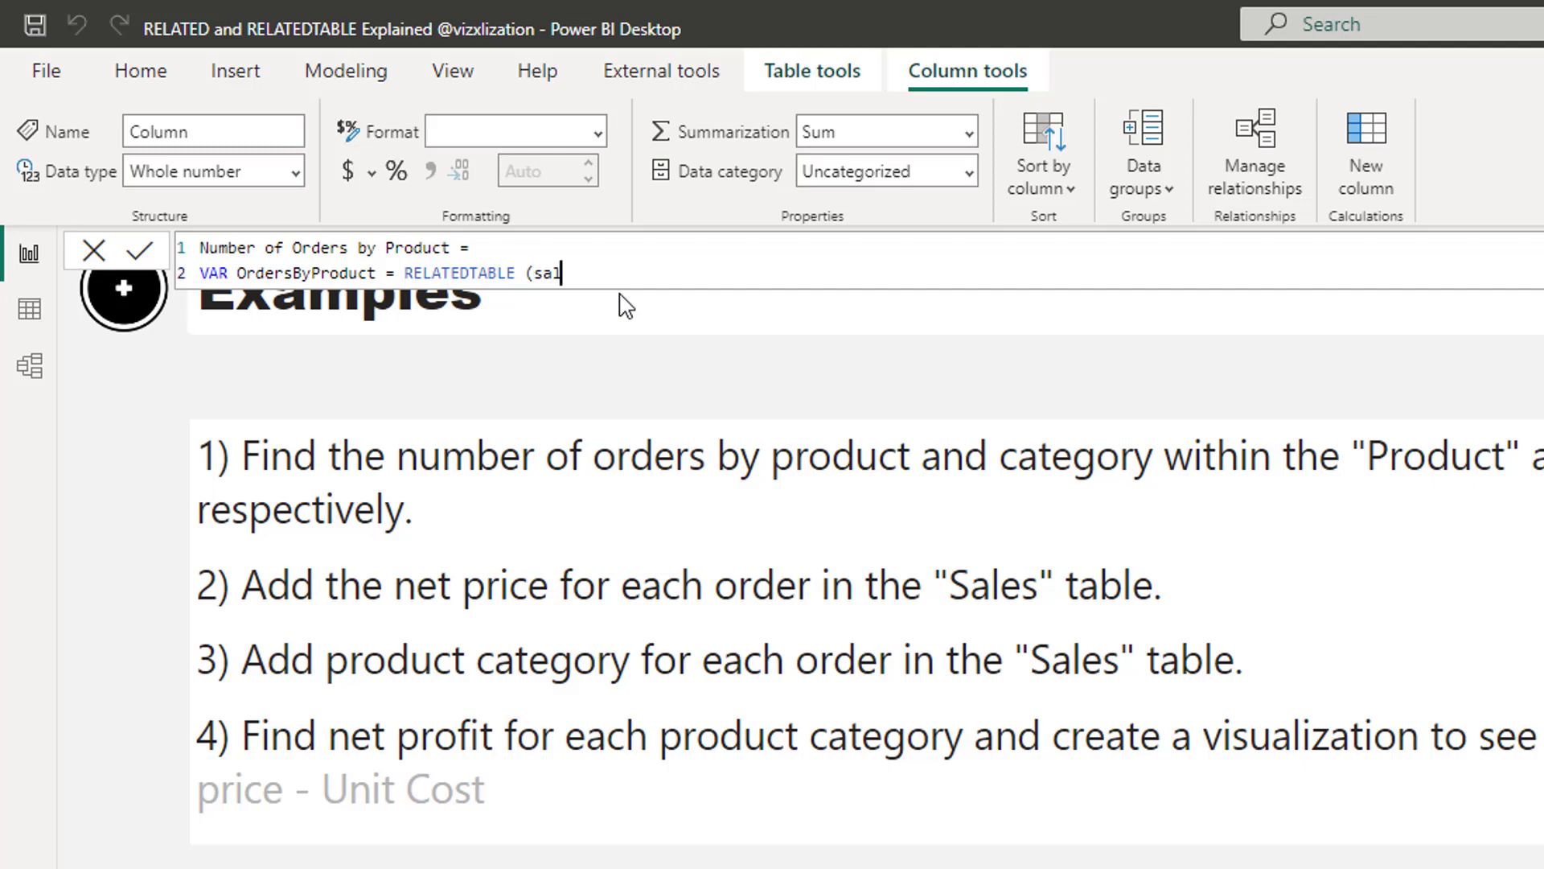
pyautogui.write('es)')
pyautogui.hotkey('shift', 'Return')
# Return COUNTROWS (OrdersByProduct) in the formula and commit the Number of Orders by Product column.
pyautogui.write('RETURN')
pyautogui.hotkey('shift', 'Return')
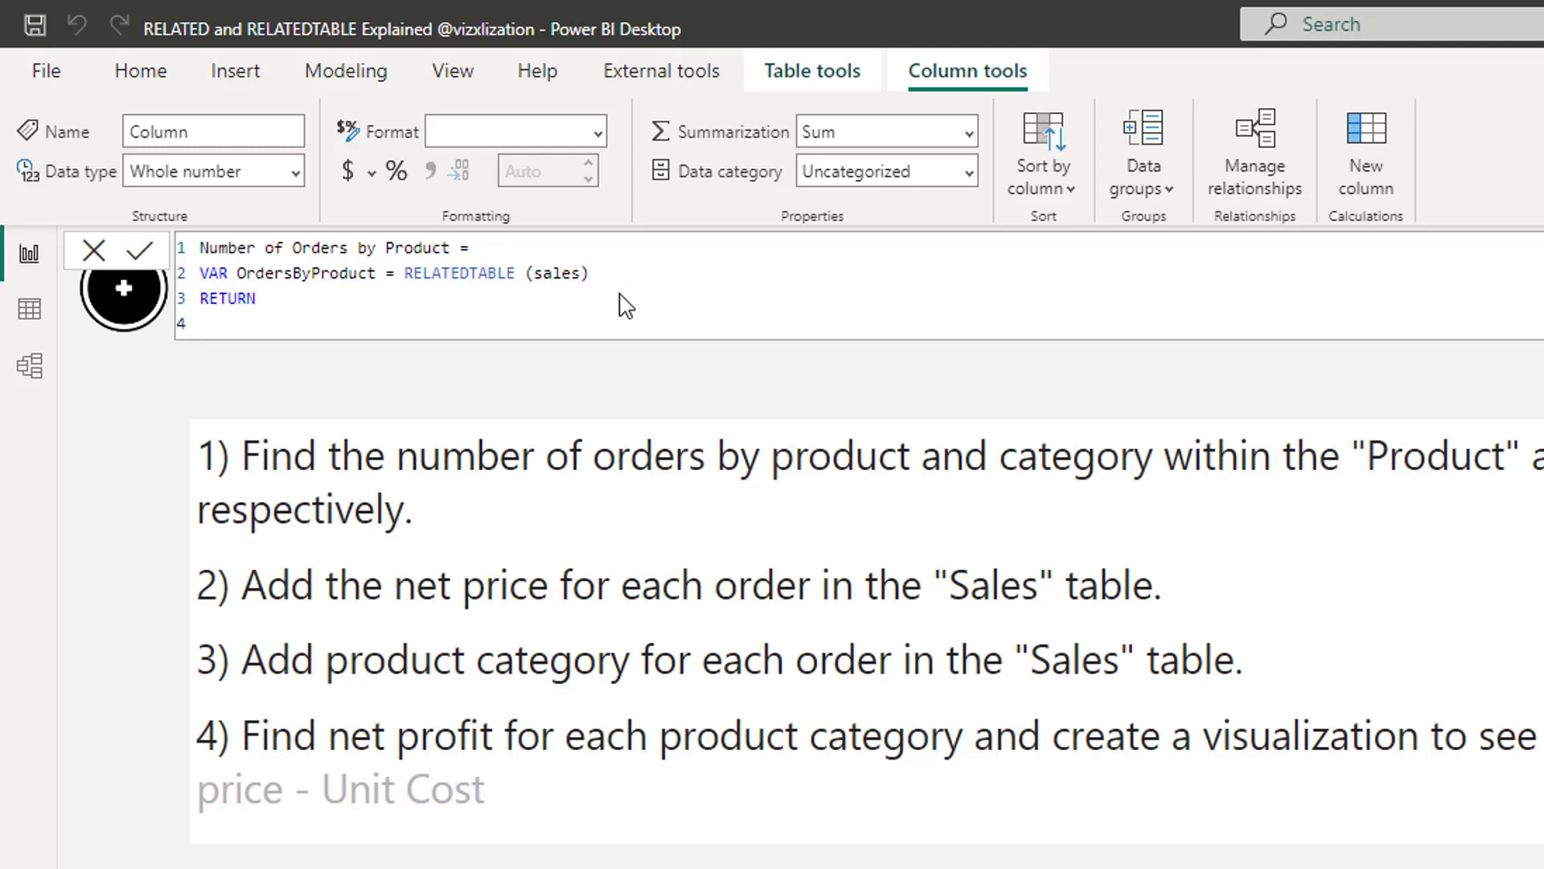
pyautogui.write('COUNTROWS (')
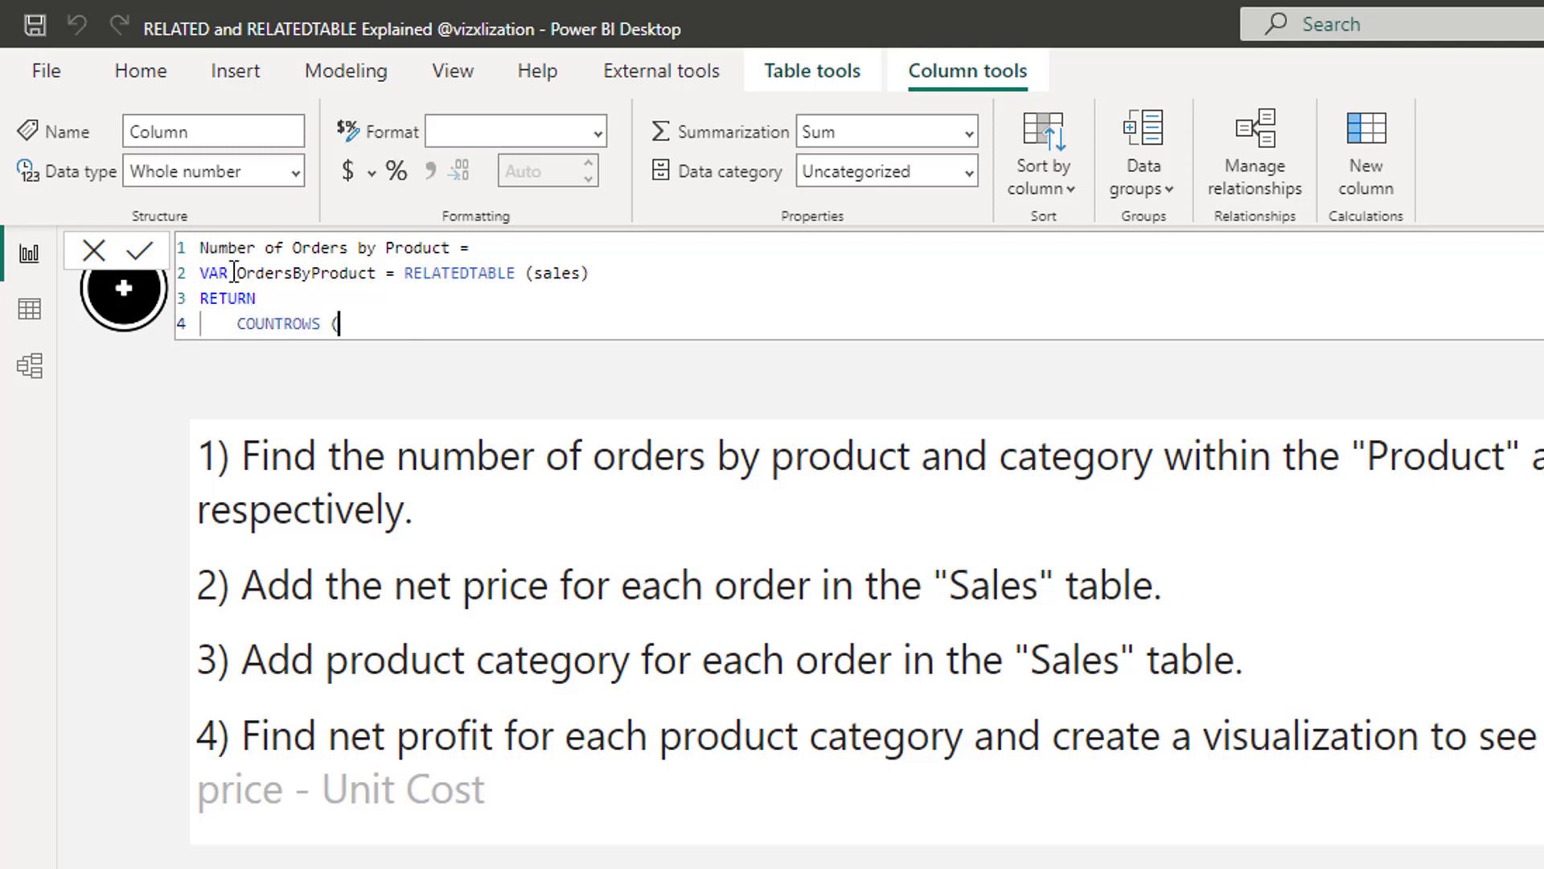
pyautogui.moveTo(244, 277); pyautogui.dragTo(375, 275)
pyautogui.hotkey('ctrl', 'c')
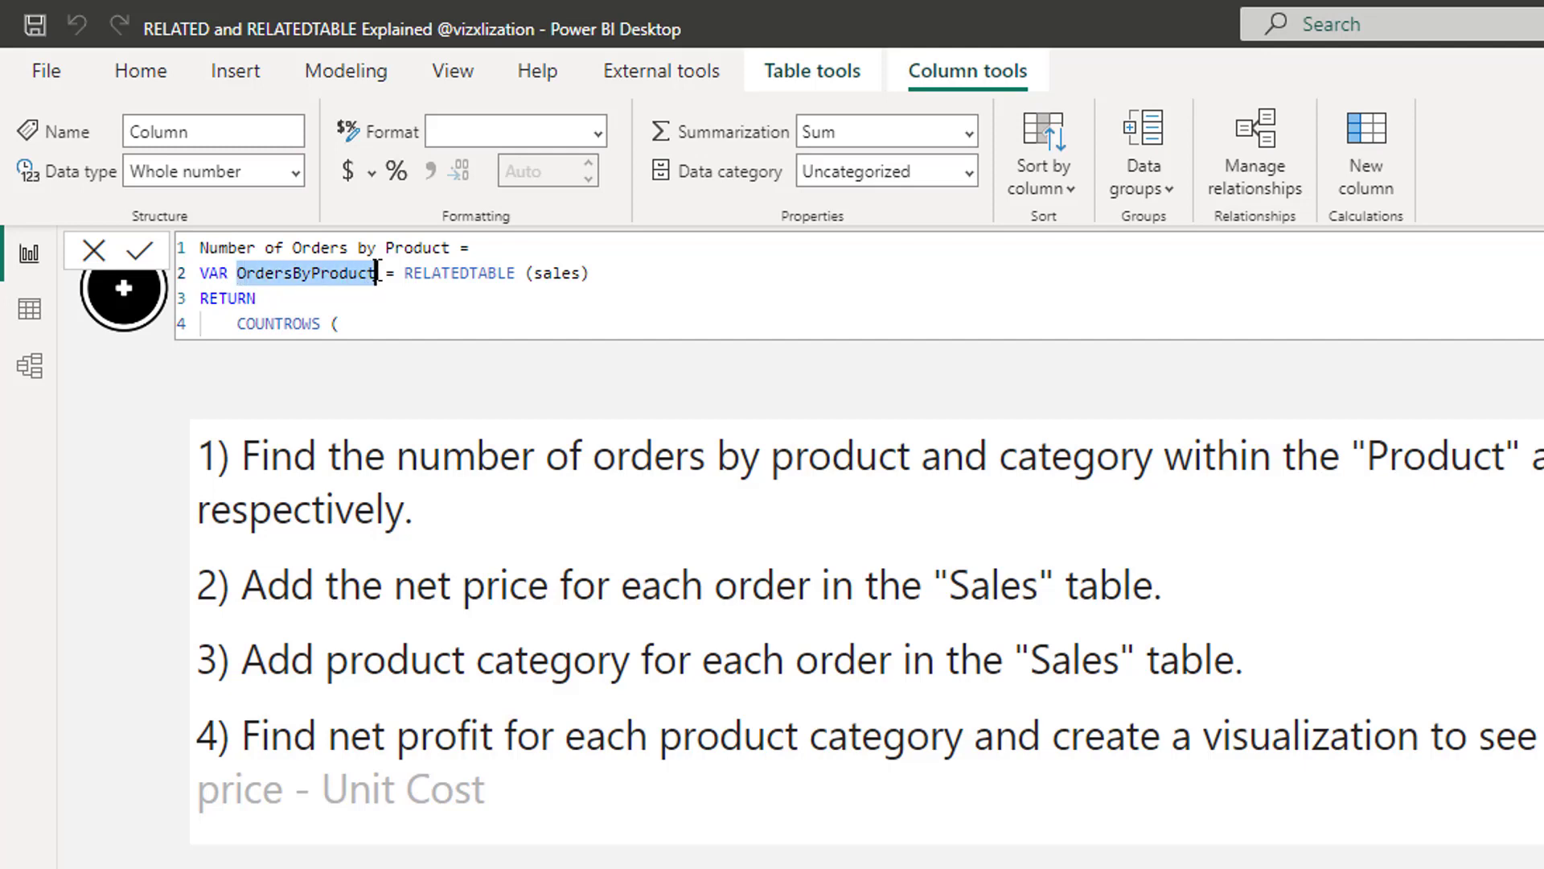
pyautogui.click(367, 322)
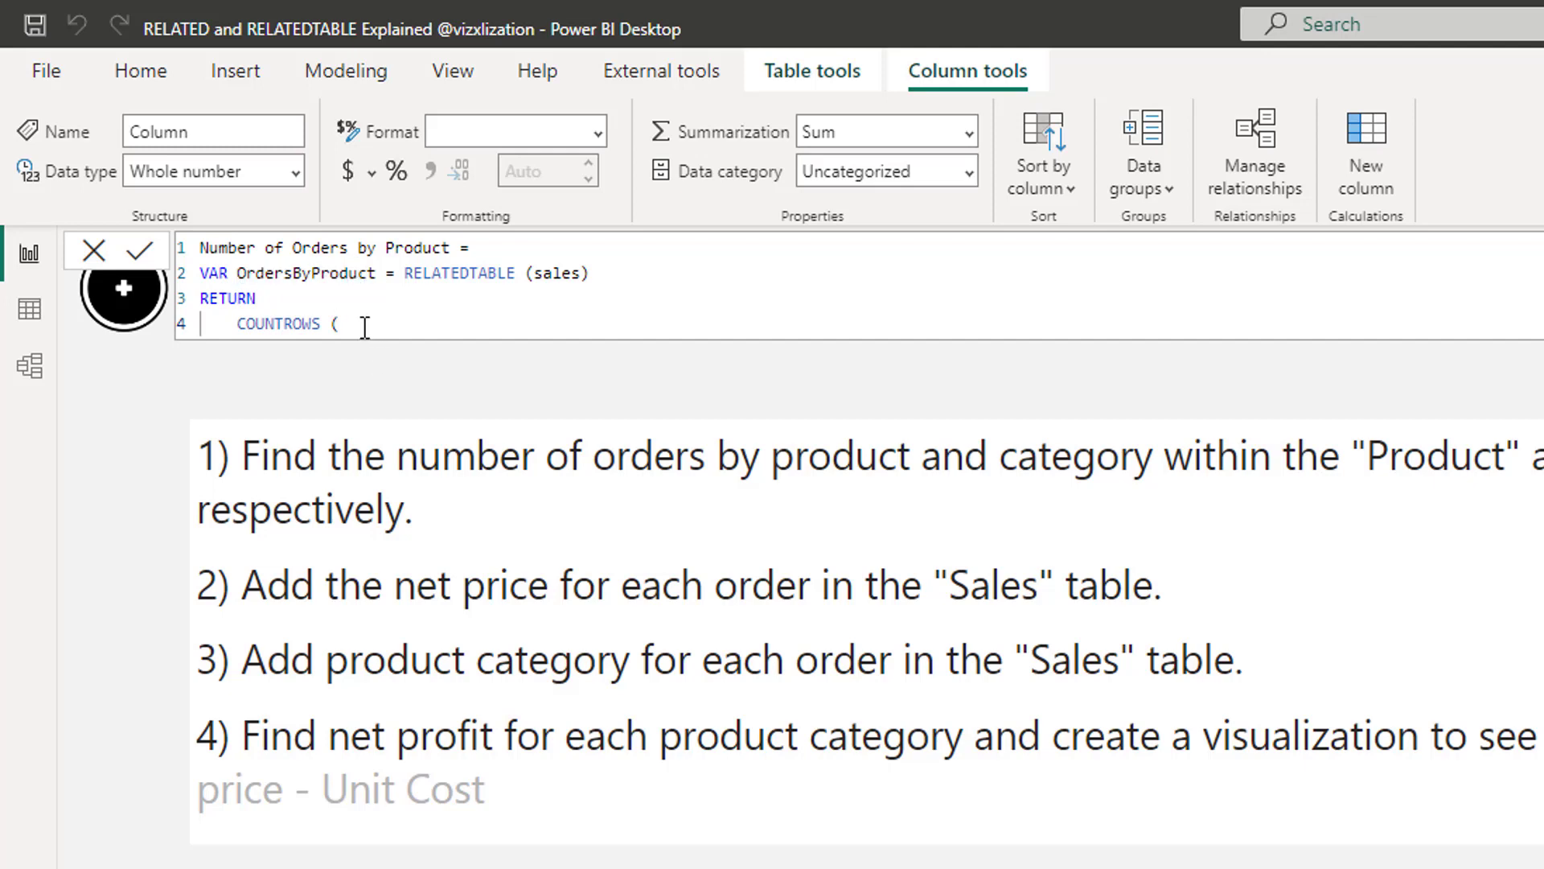
pyautogui.hotkey('ctrl', 'v')
pyautogui.write(')')
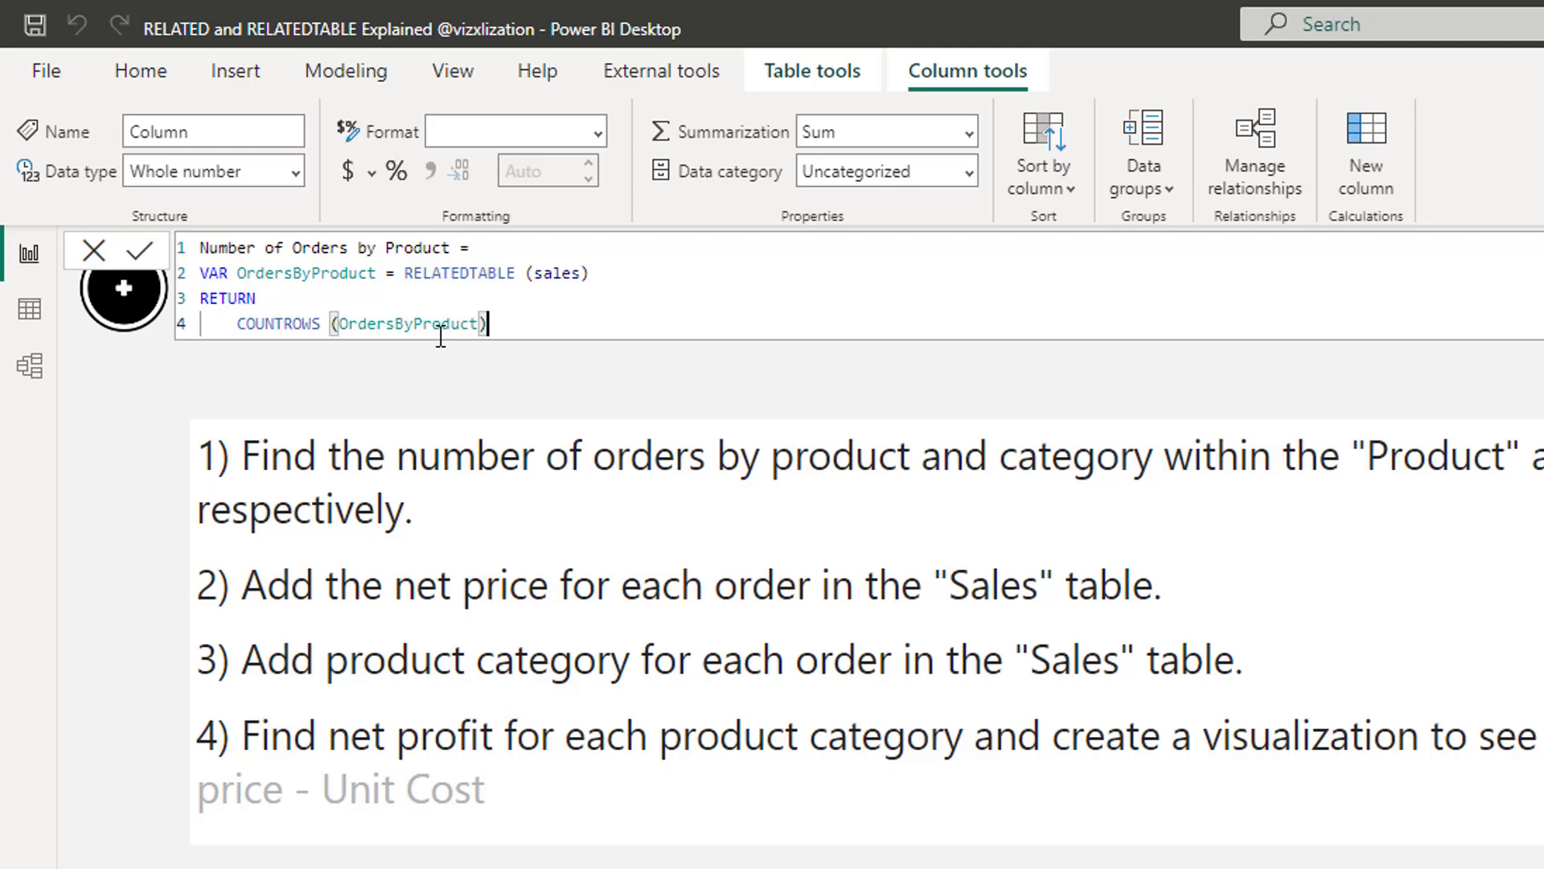
pyautogui.click(141, 254)
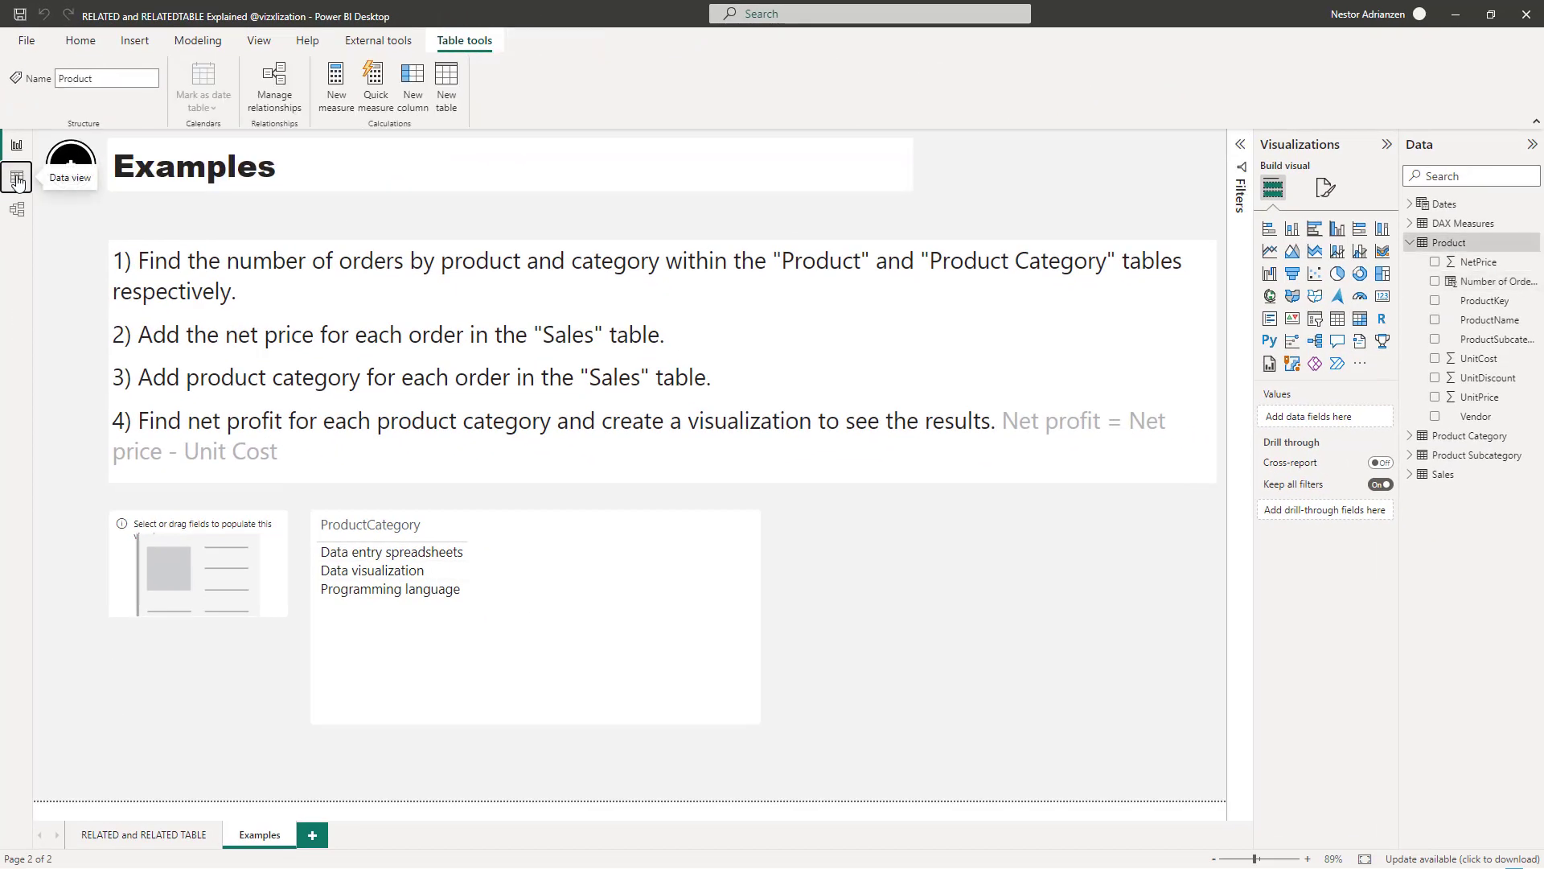
# Check the Number of Orders by Product column in the table data, and reread the category part of the first task on the Examples page.
pyautogui.click(16, 179)
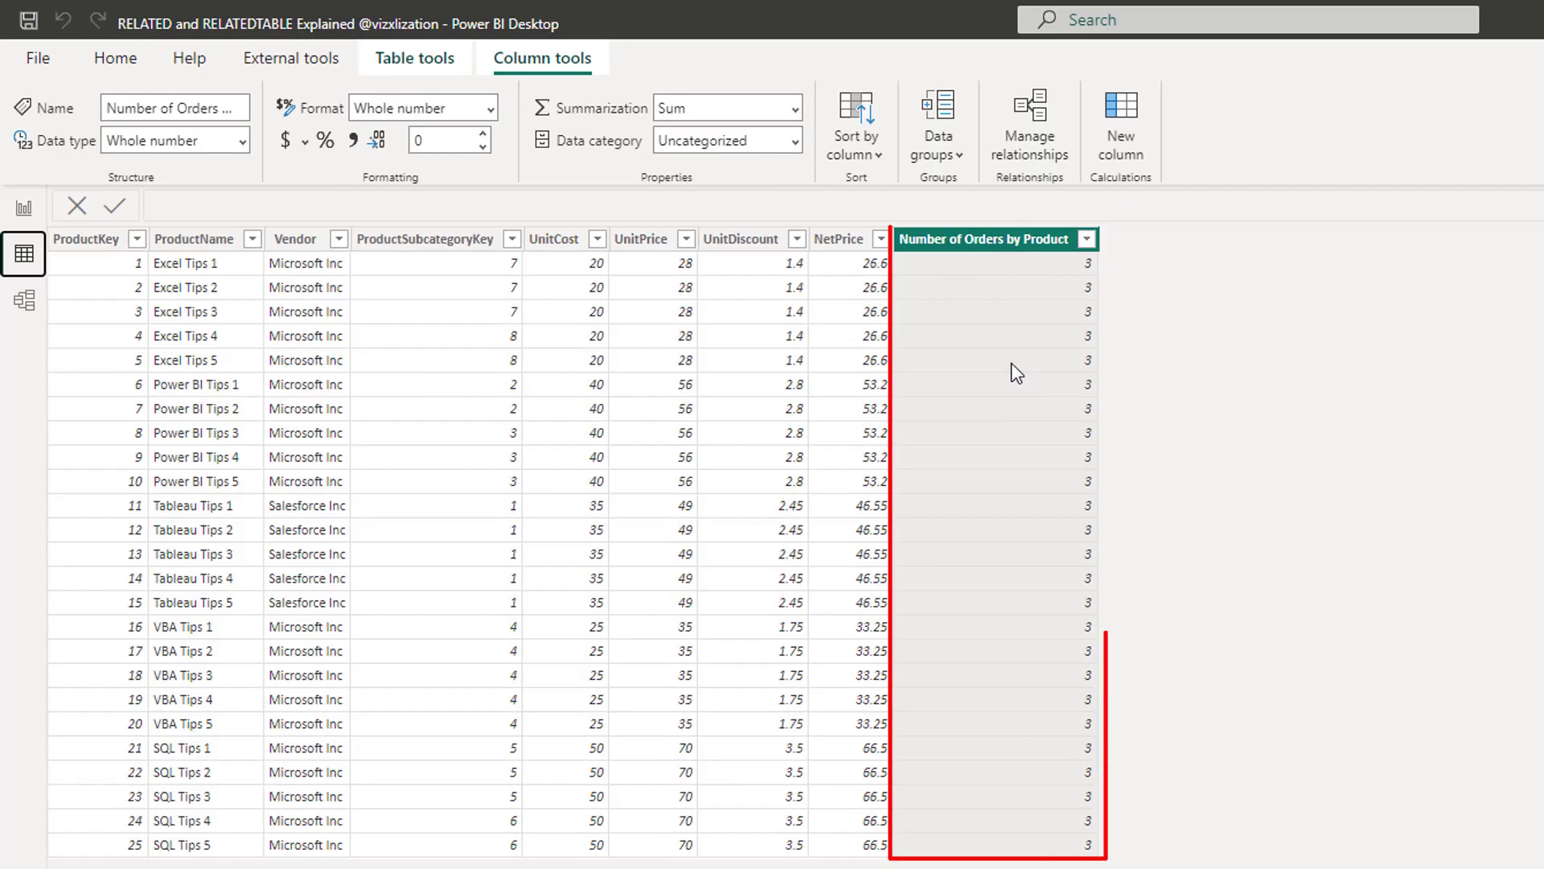
pyautogui.click(24, 207)
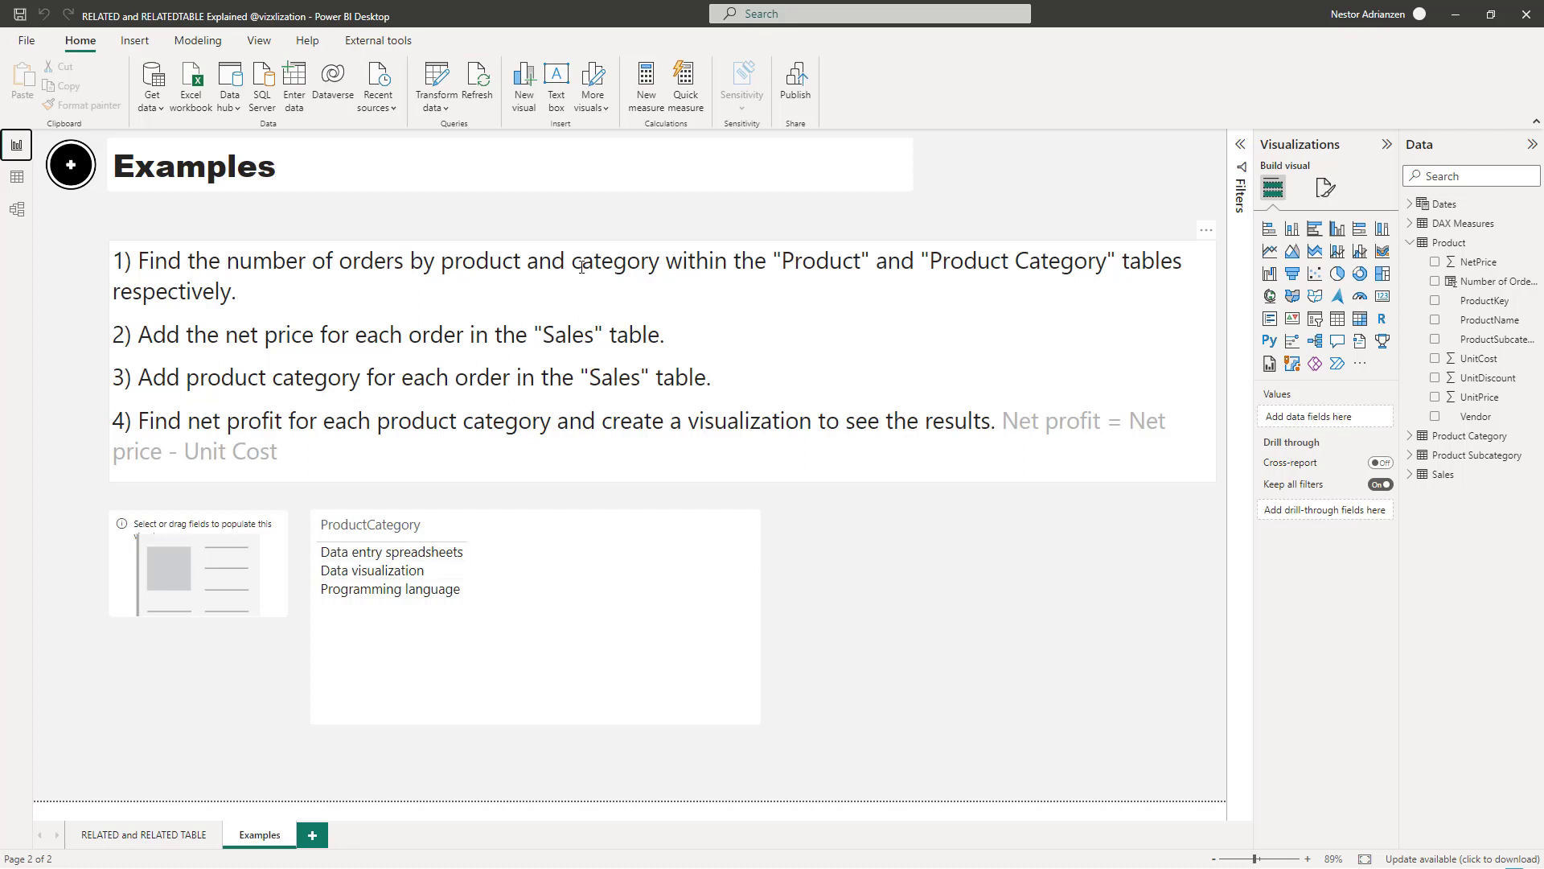
pyautogui.moveTo(580, 260); pyautogui.dragTo(664, 263)
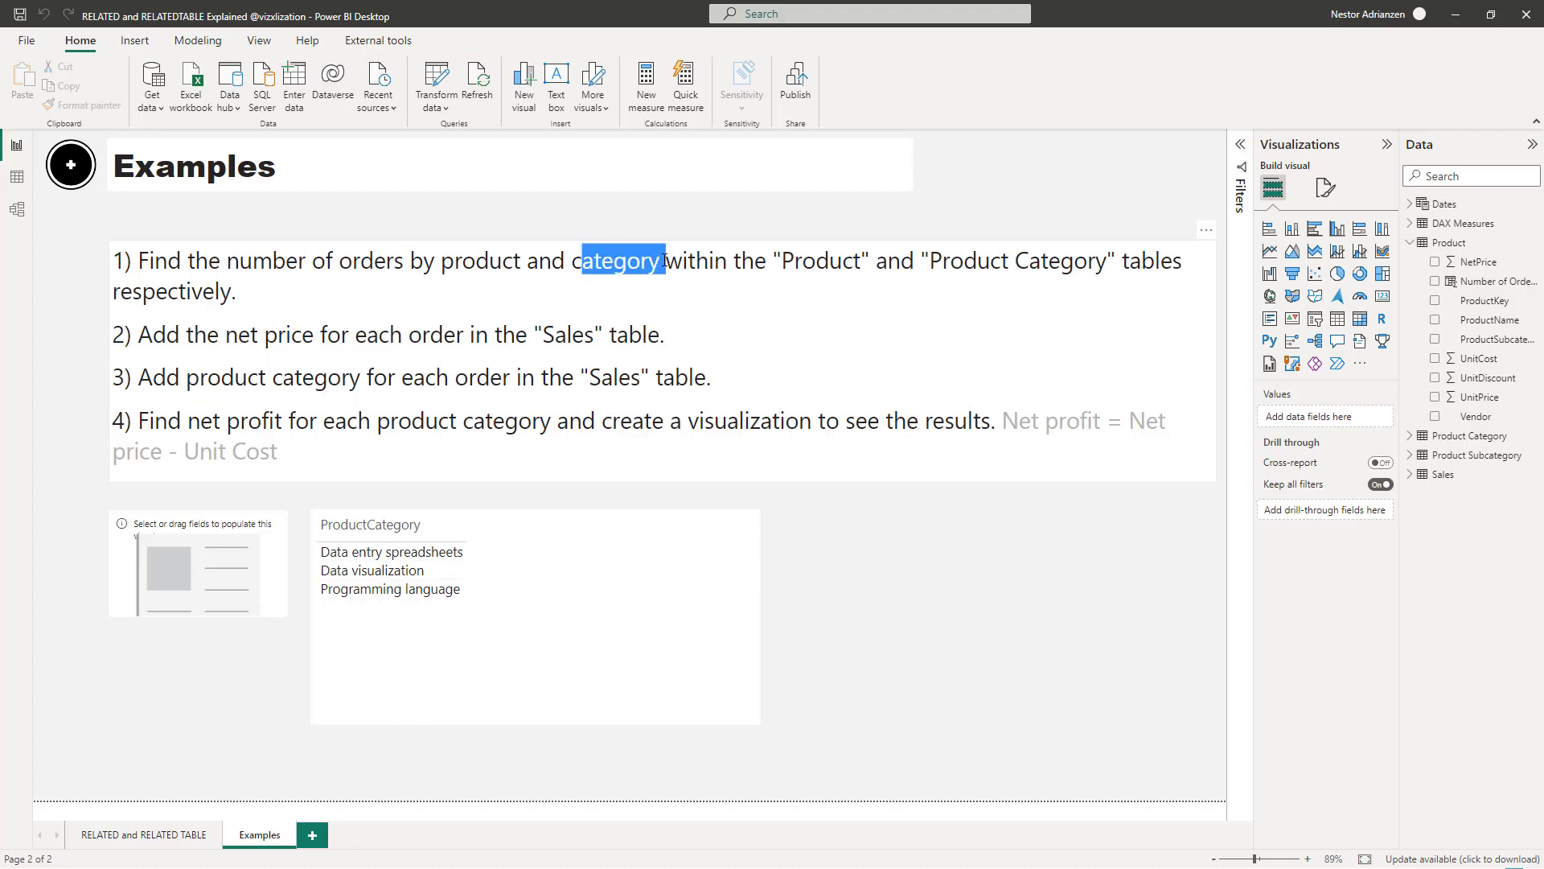
pyautogui.click(548, 282)
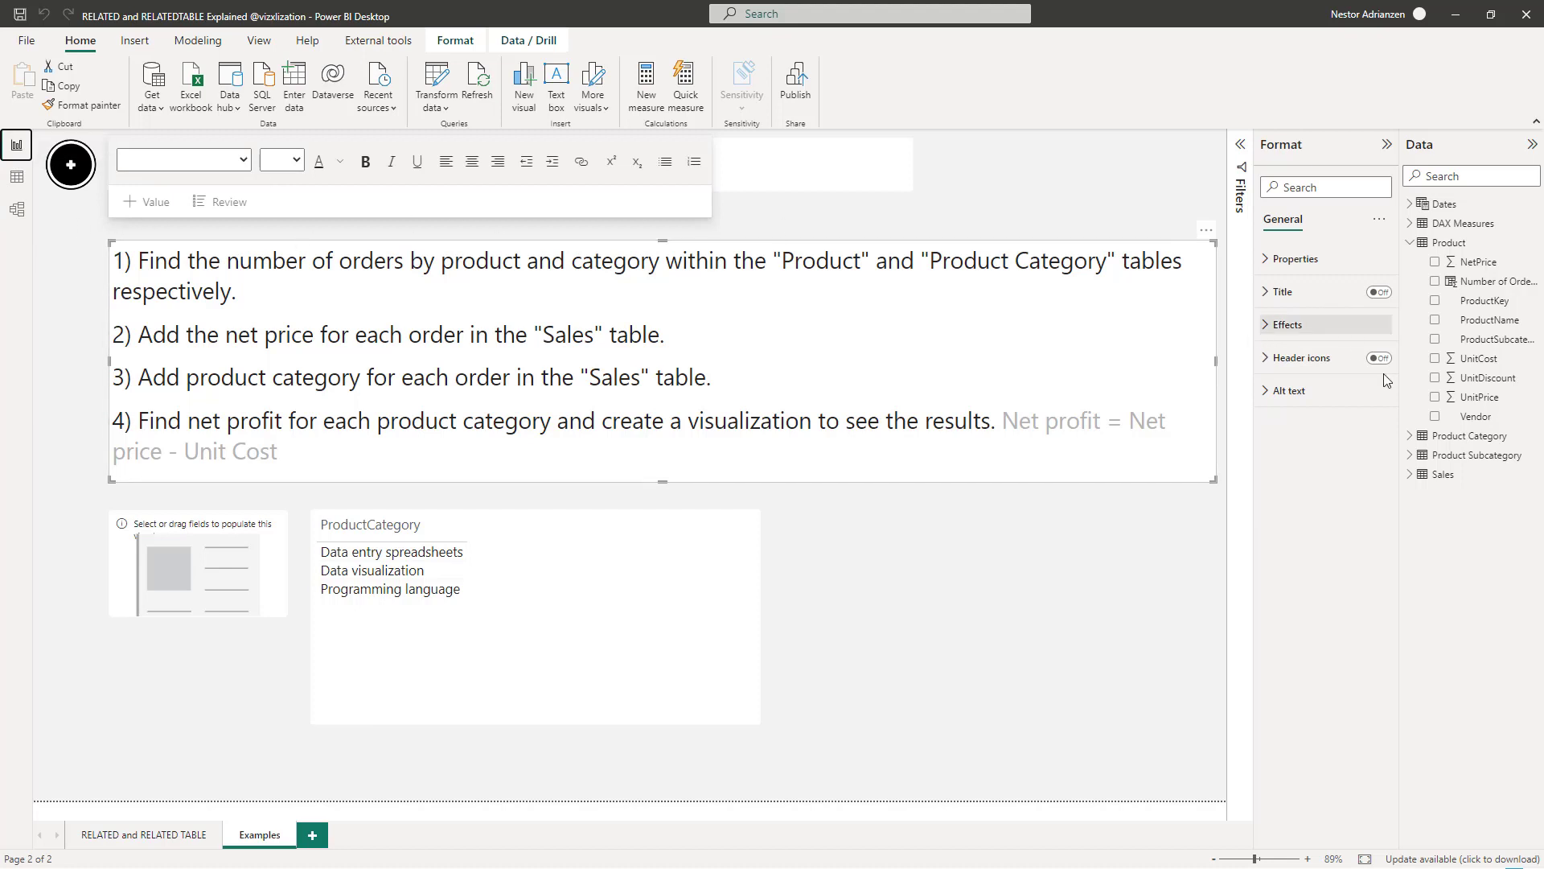
# Widen the field list and start a new calculated column in the Product Category table named "Number of Orders by Category".
pyautogui.moveTo(1400, 270); pyautogui.dragTo(1345, 270)
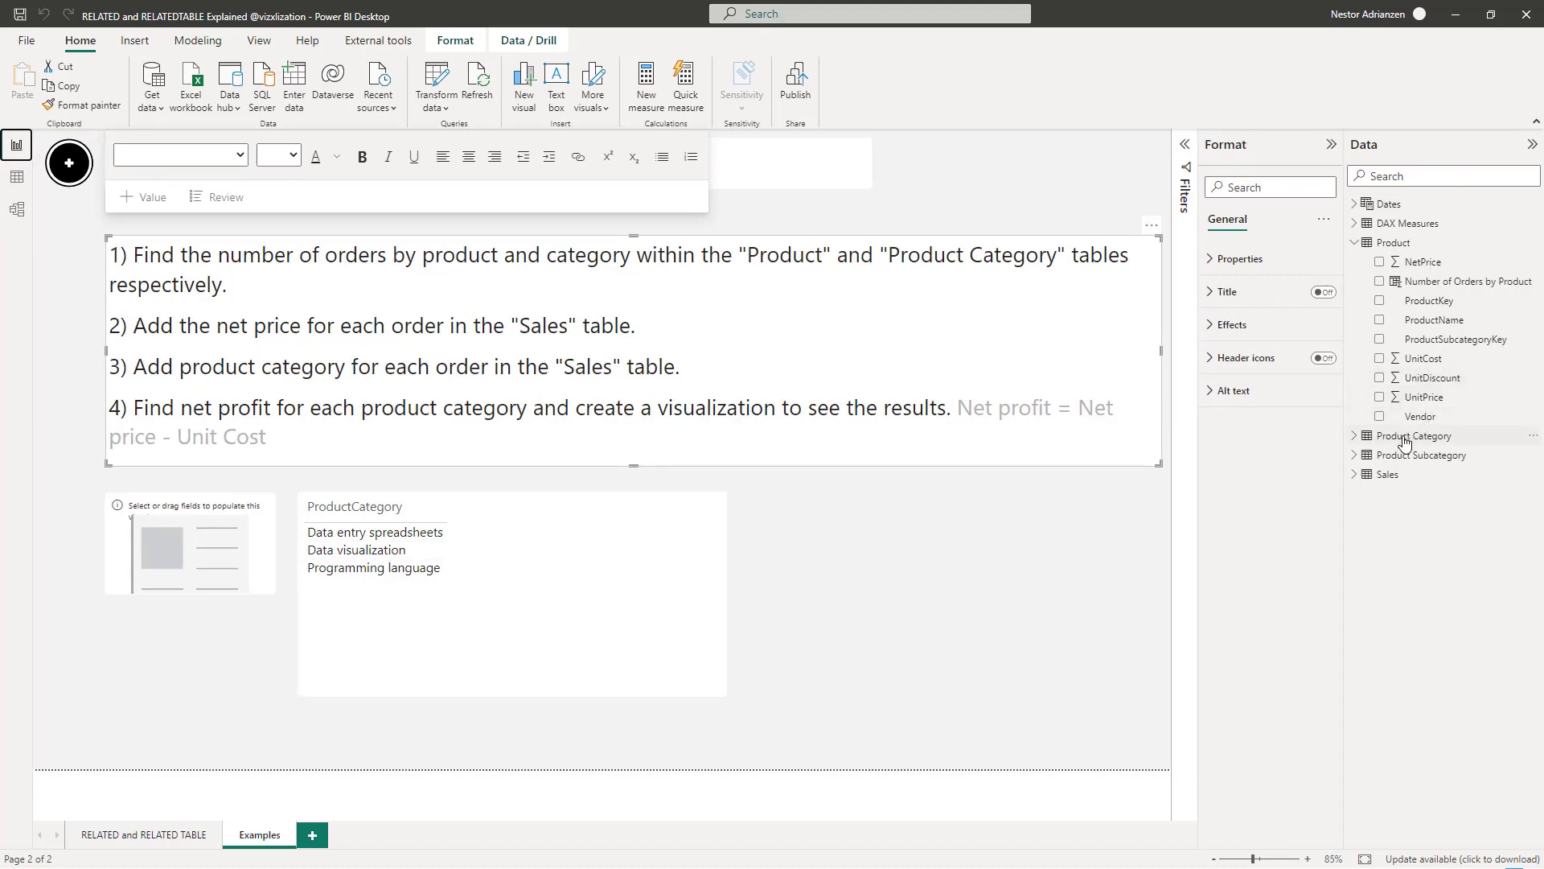
pyautogui.click(1404, 441)
pyautogui.rightClick(1406, 435)
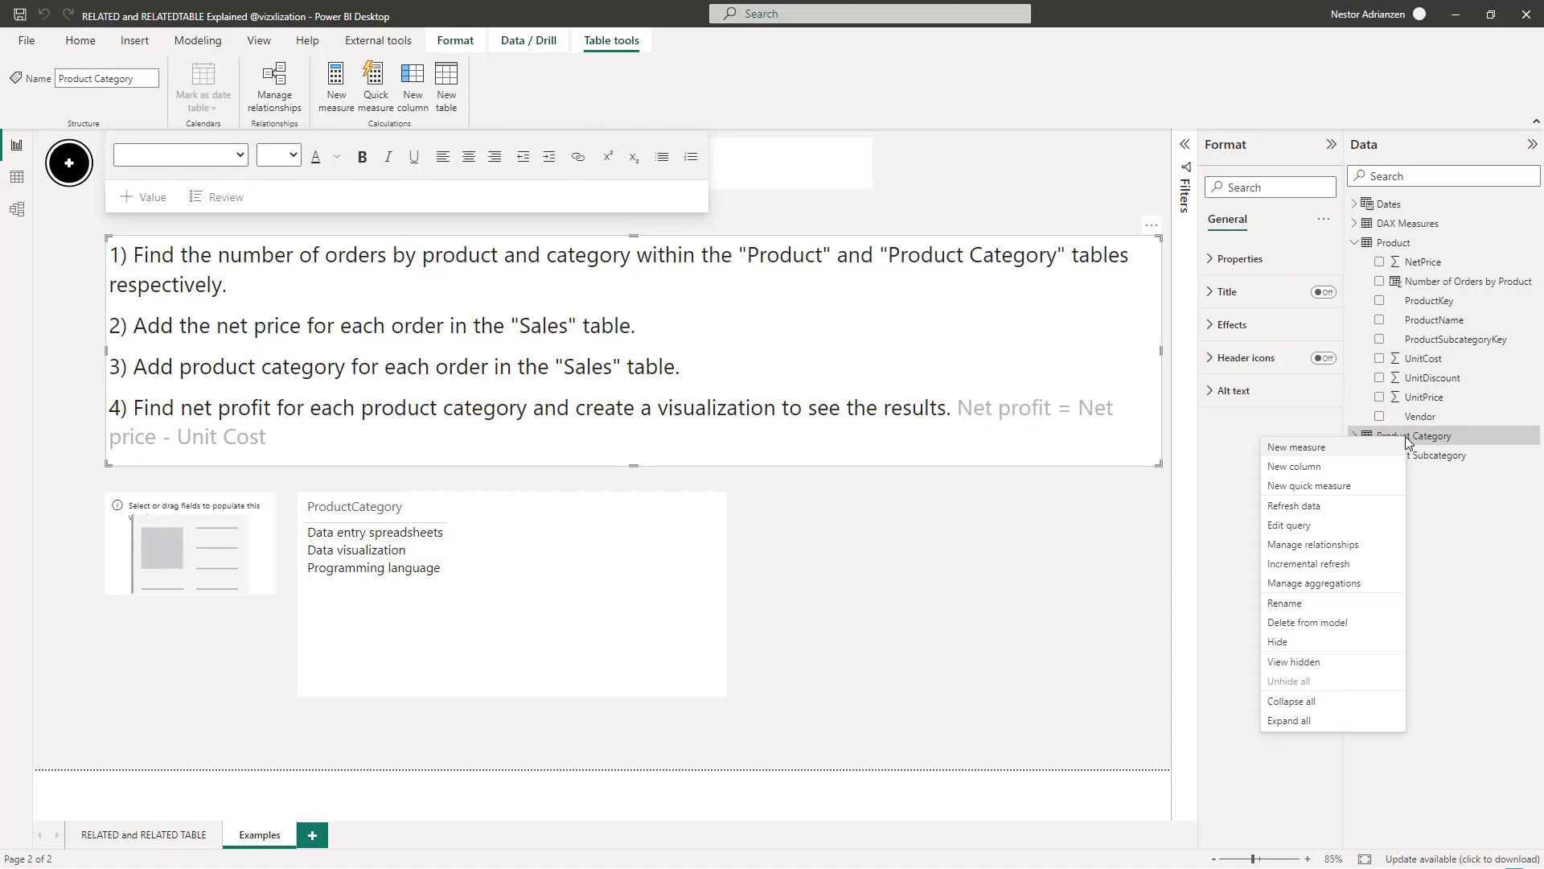
pyautogui.click(1306, 469)
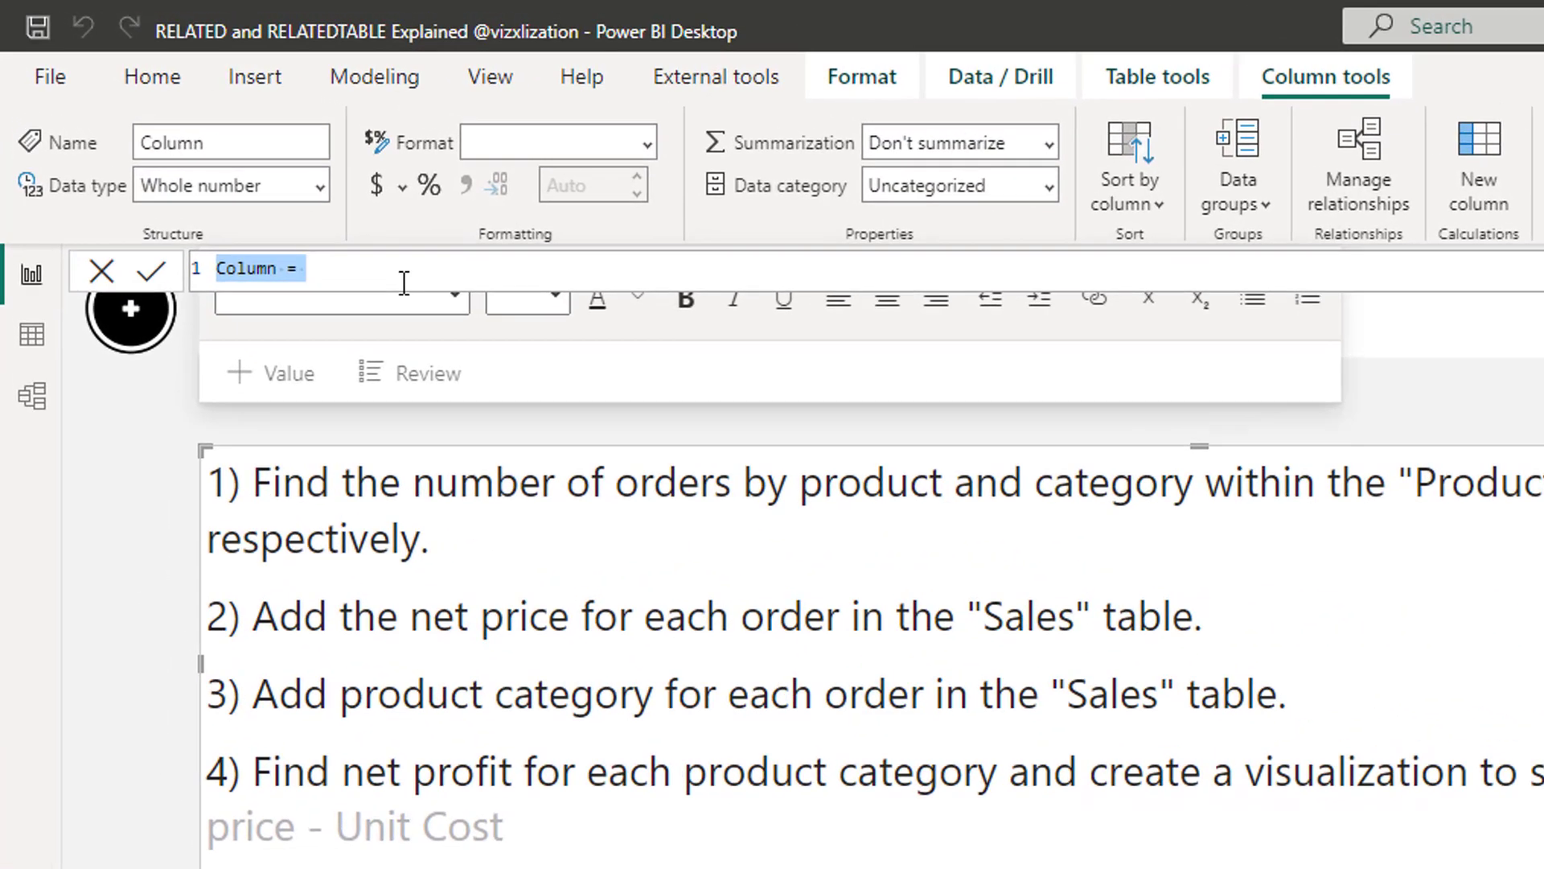
pyautogui.write('Number of Orders by Category =')
# Declare a variable OrdersByCategory in the Number of Orders by Category formula as RELATEDTABLE (Sales).
pyautogui.write('VA')
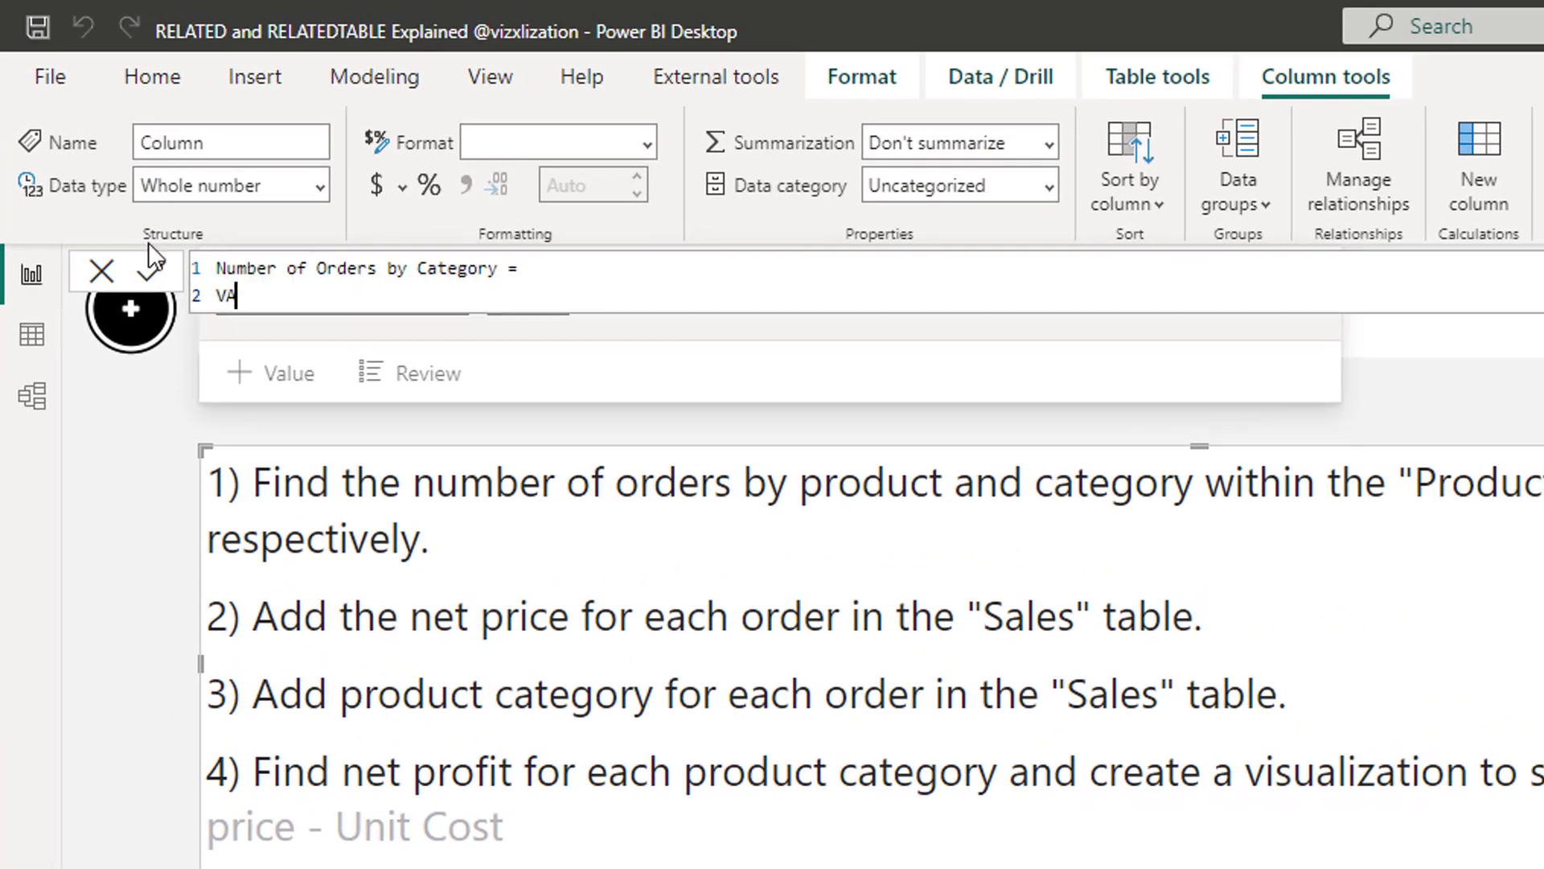
pyautogui.write('R OrdersByCategory =')
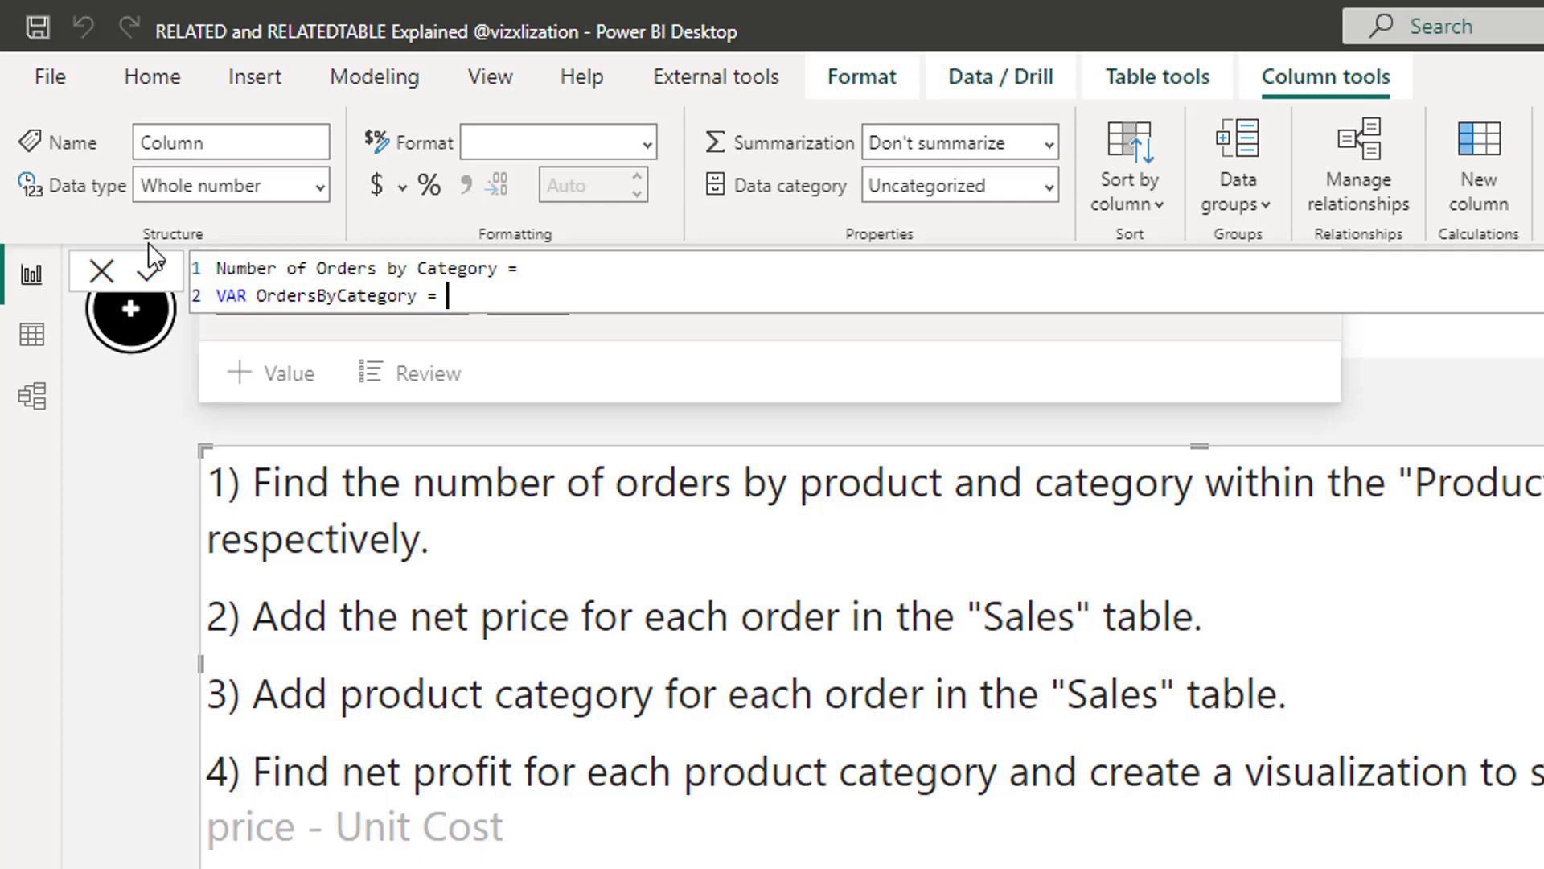
pyautogui.write('RELATEDTABLE (')
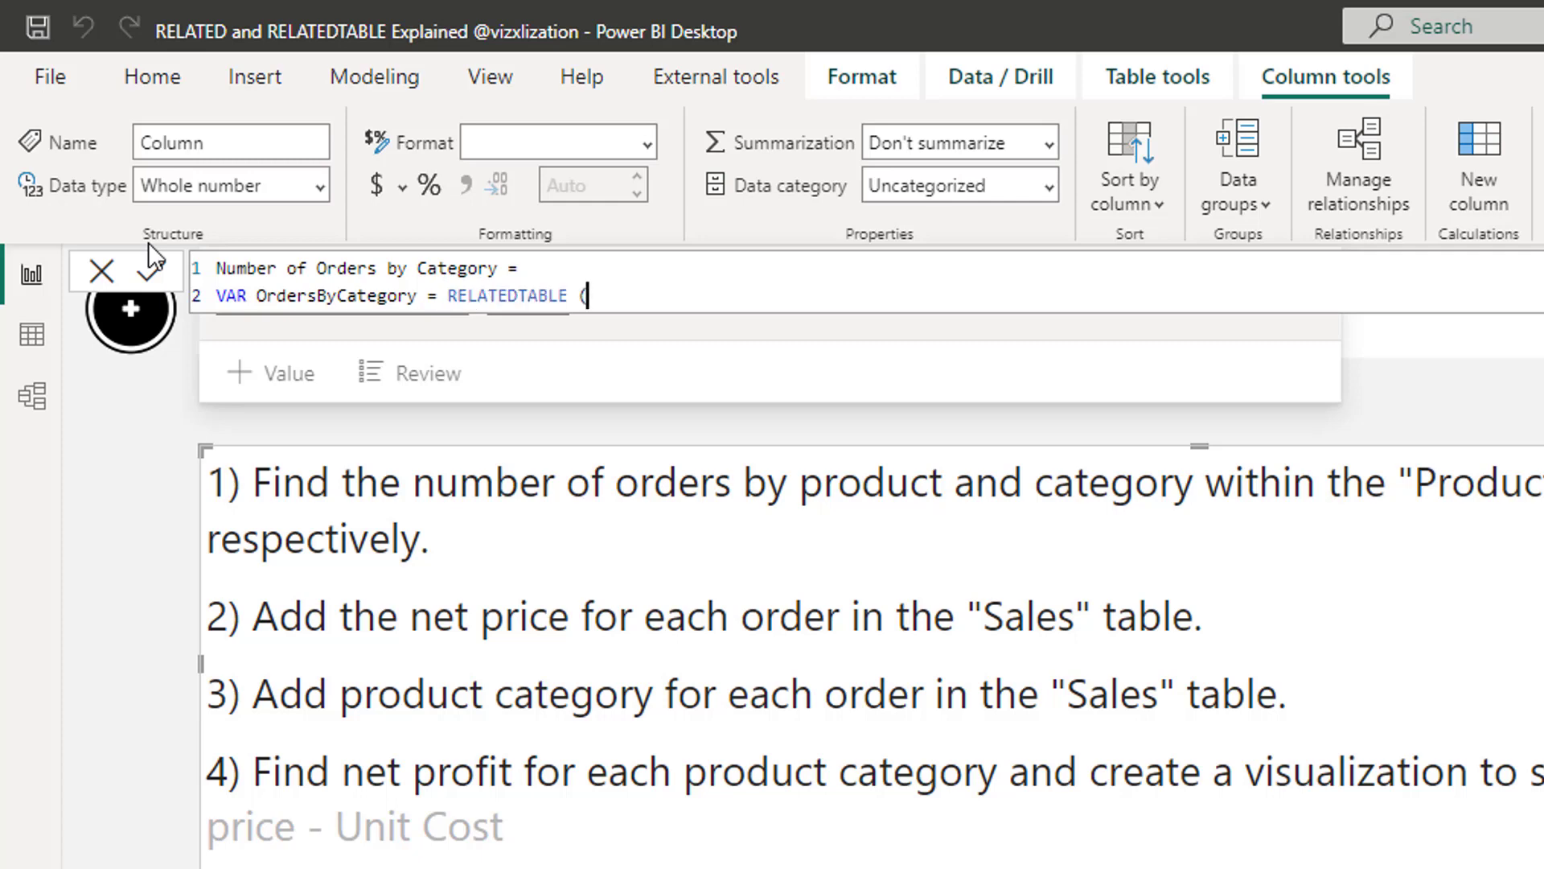
pyautogui.write('Sales)')
# Return COUNTROWS (OrdersByCategory) in the formula and commit the Number of Orders by Category column.
pyautogui.hotkey('shift', 'Return')
pyautogui.write('RETURN')
pyautogui.hotkey('shift', 'Return')
pyautogui.write('cou')
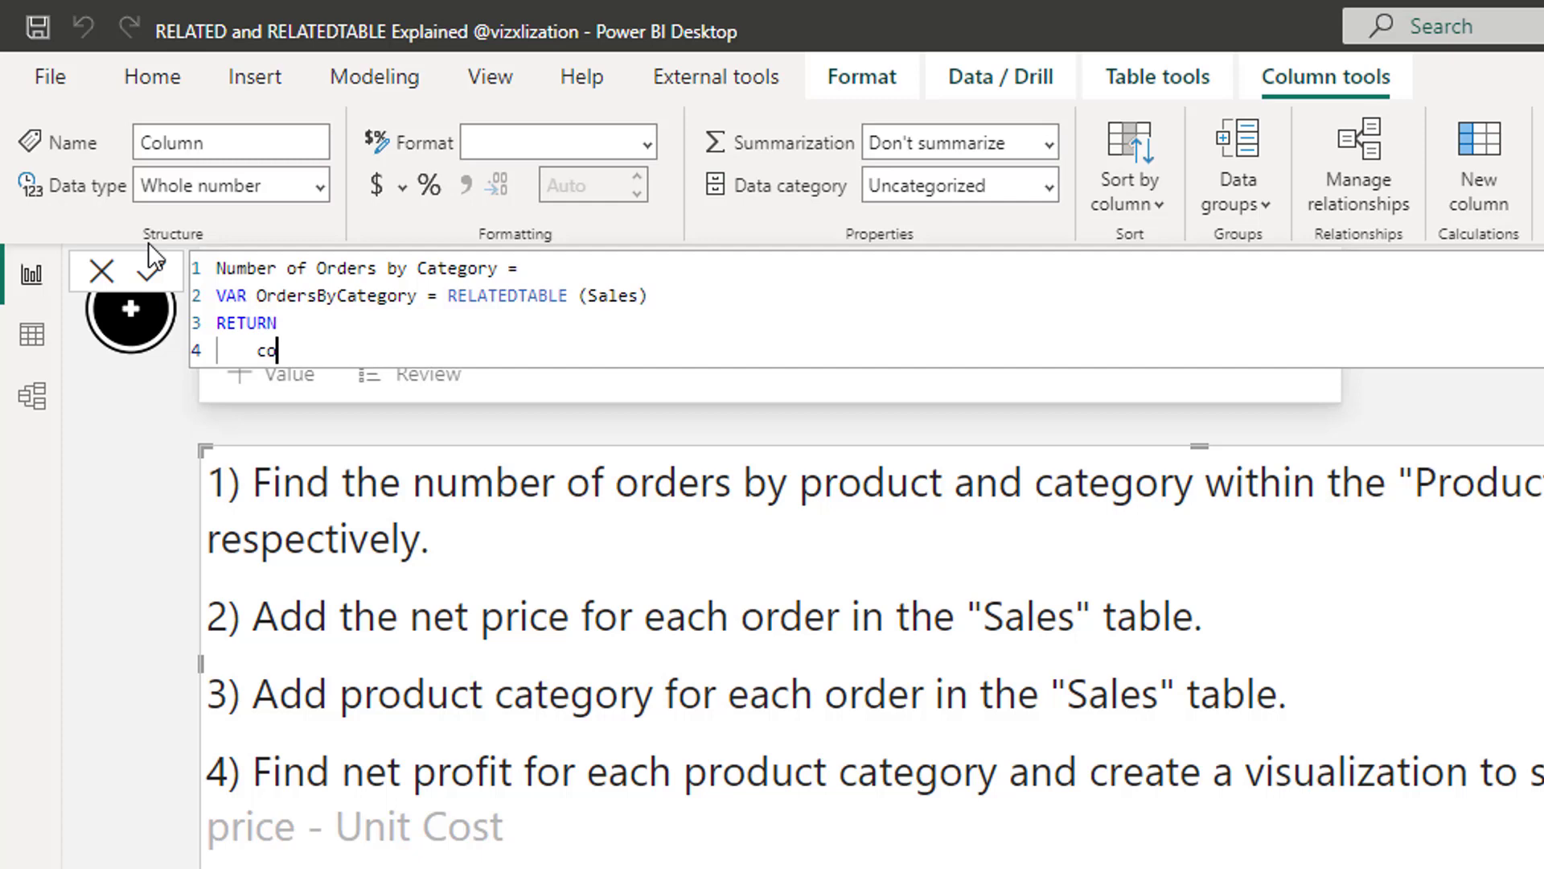
pyautogui.press('BackSpace')
pyautogui.press('BackSpace')
pyautogui.press('BackSpace')
pyautogui.write('COUNTROWS (')
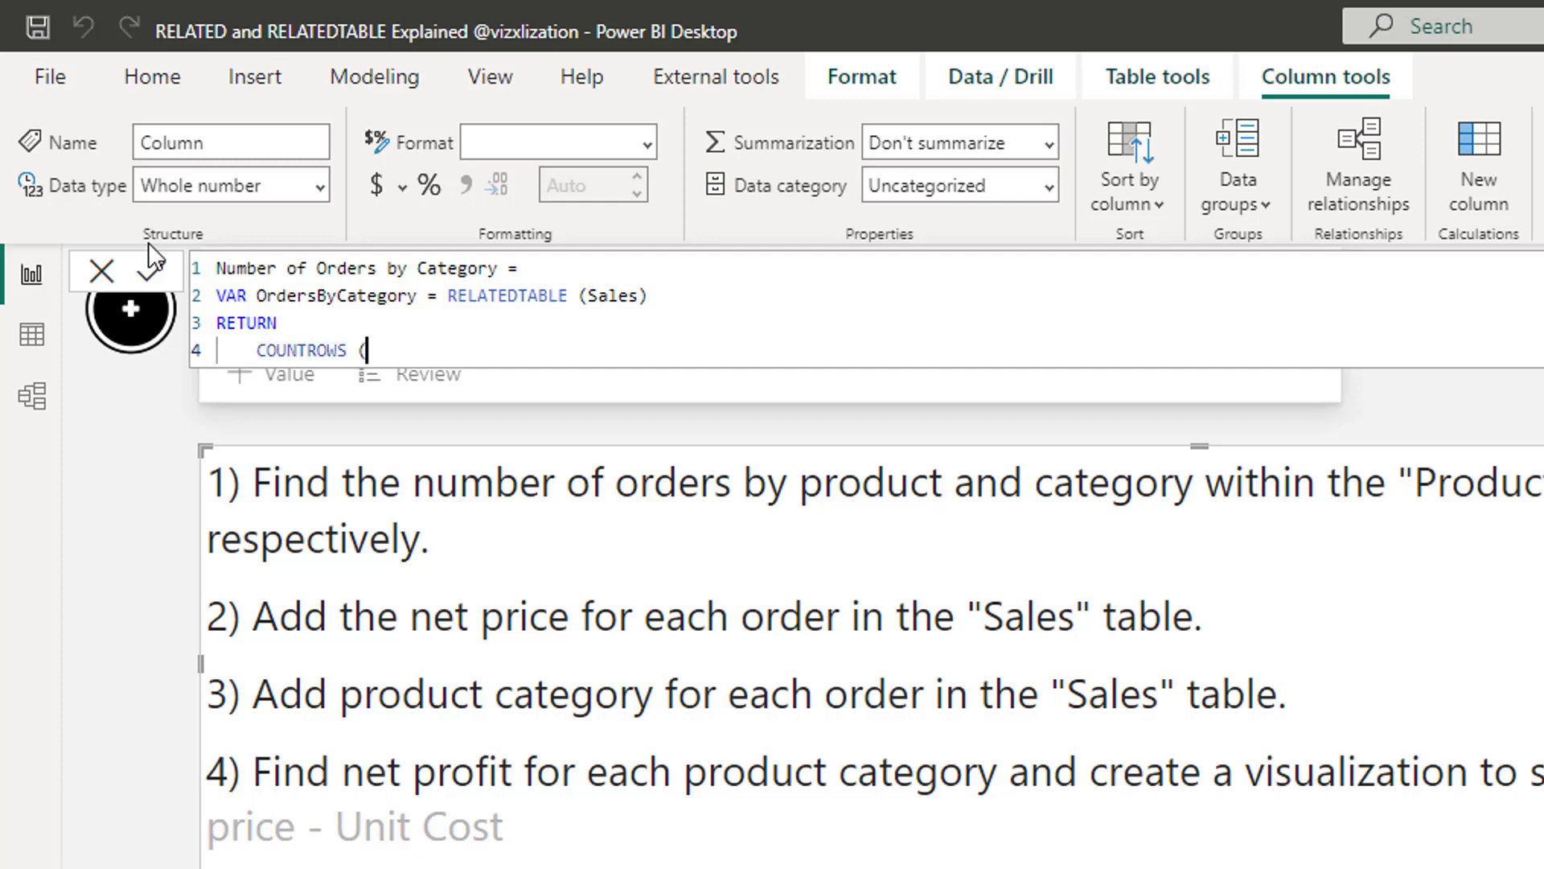
pyautogui.moveTo(256, 295); pyautogui.dragTo(418, 295)
pyautogui.hotkey('ctrl', 'c')
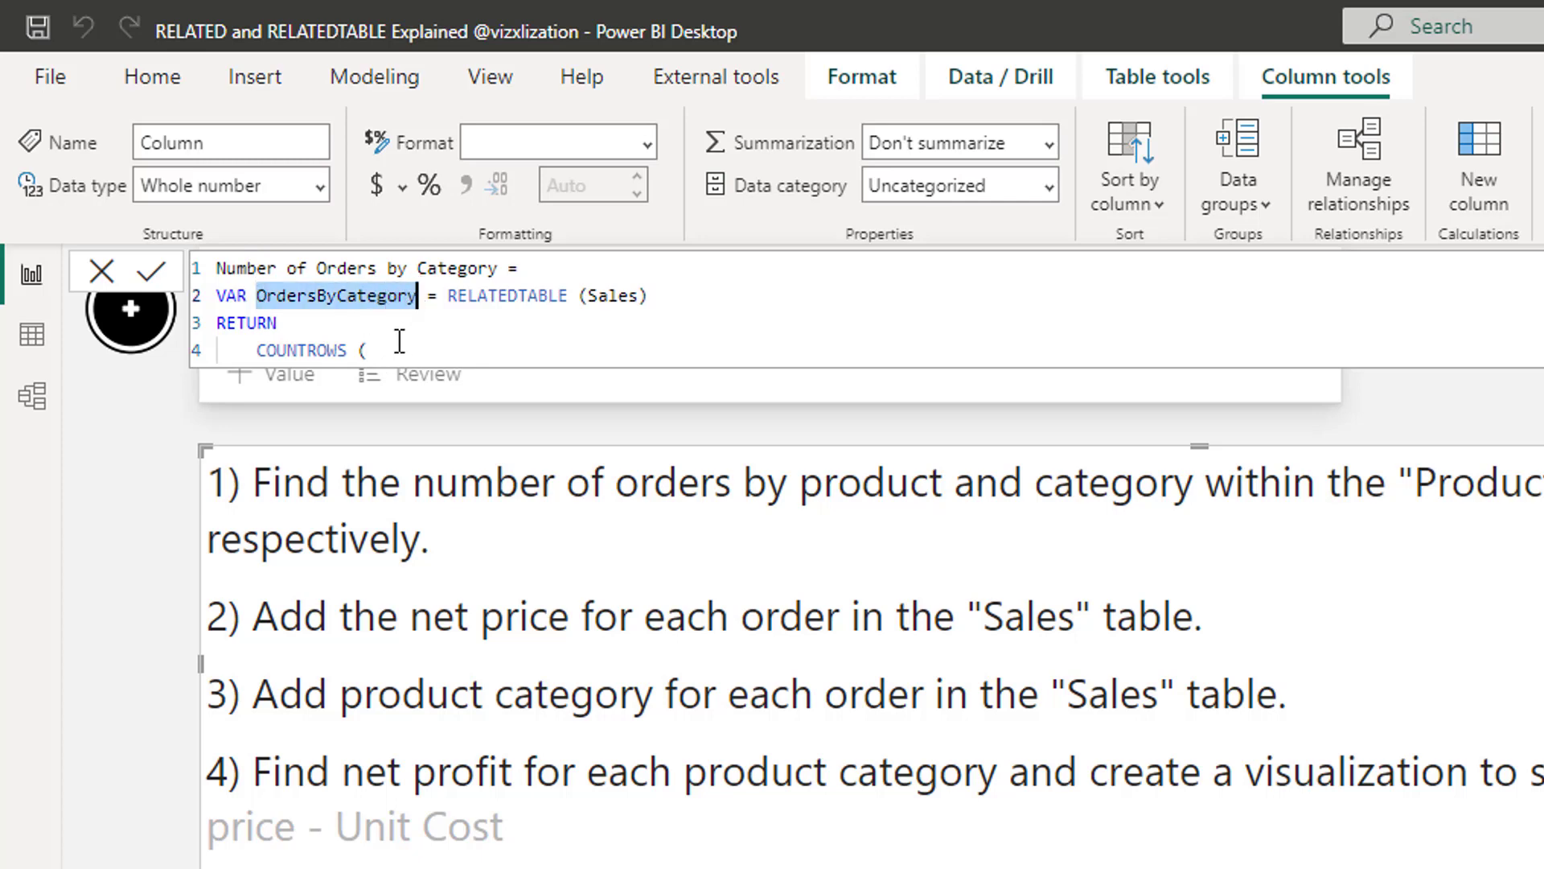
pyautogui.click(393, 350)
pyautogui.hotkey('ctrl', 'v')
pyautogui.write(')')
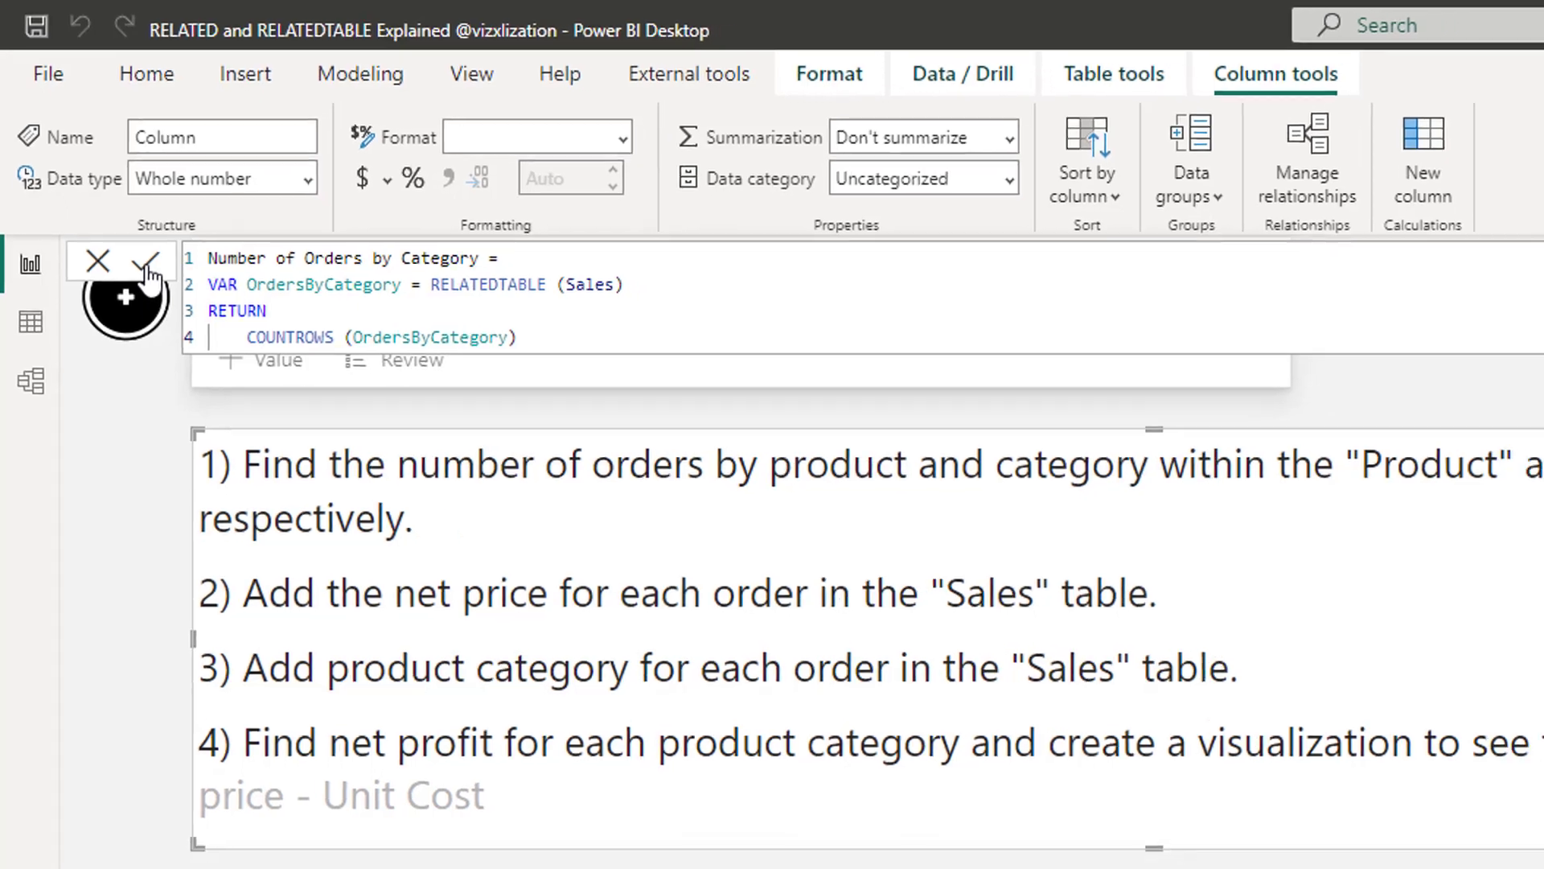
pyautogui.click(148, 267)
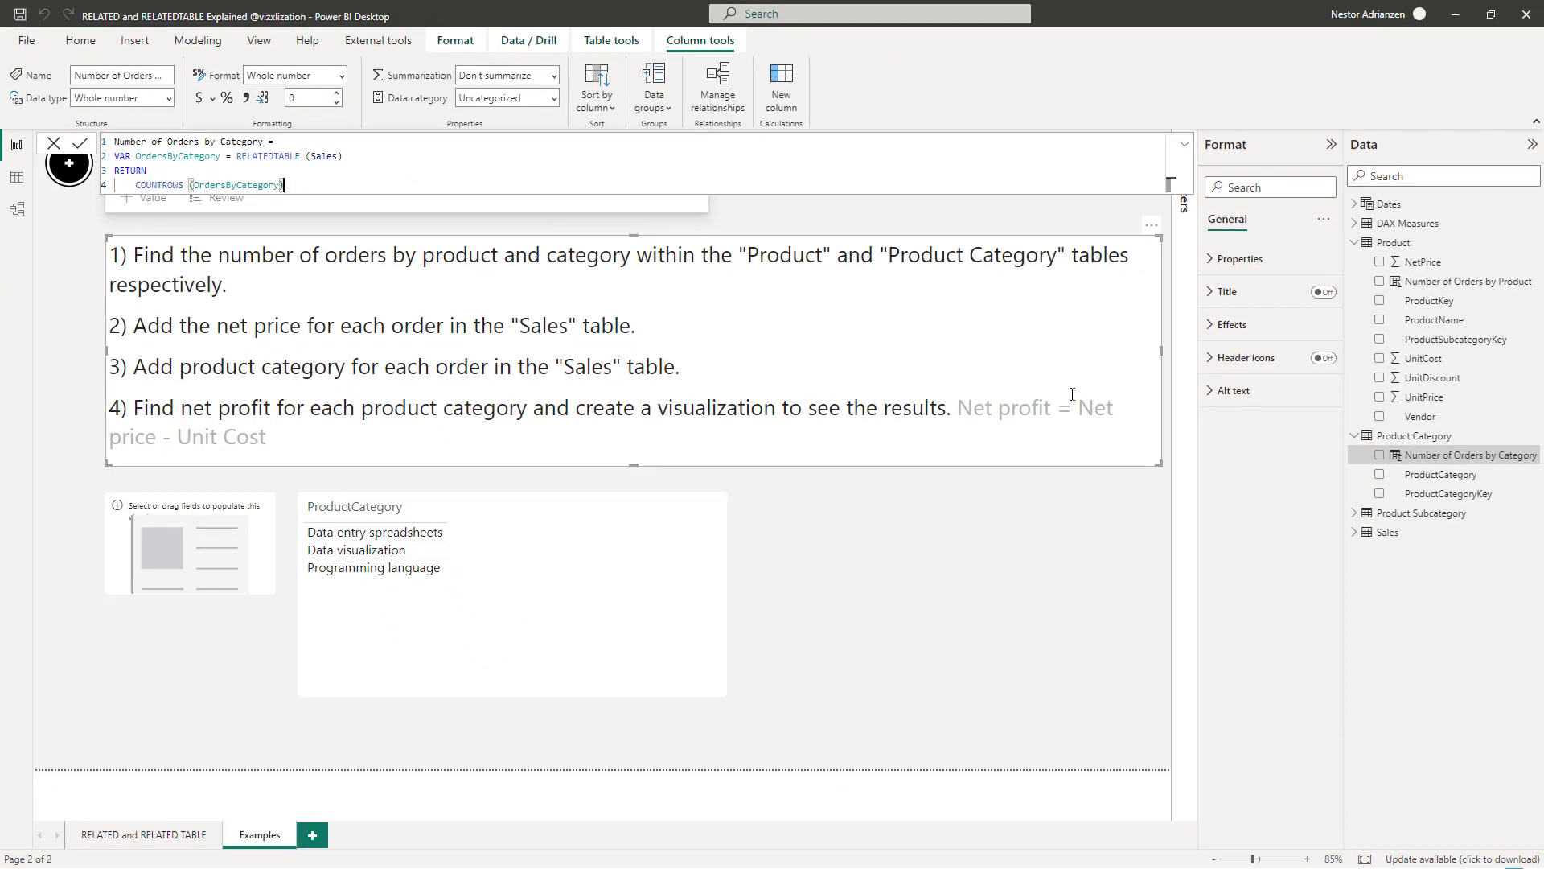
# Check the Number of Orders by Category column in the Product Category table data and return to the Examples page.
pyautogui.click(1414, 436)
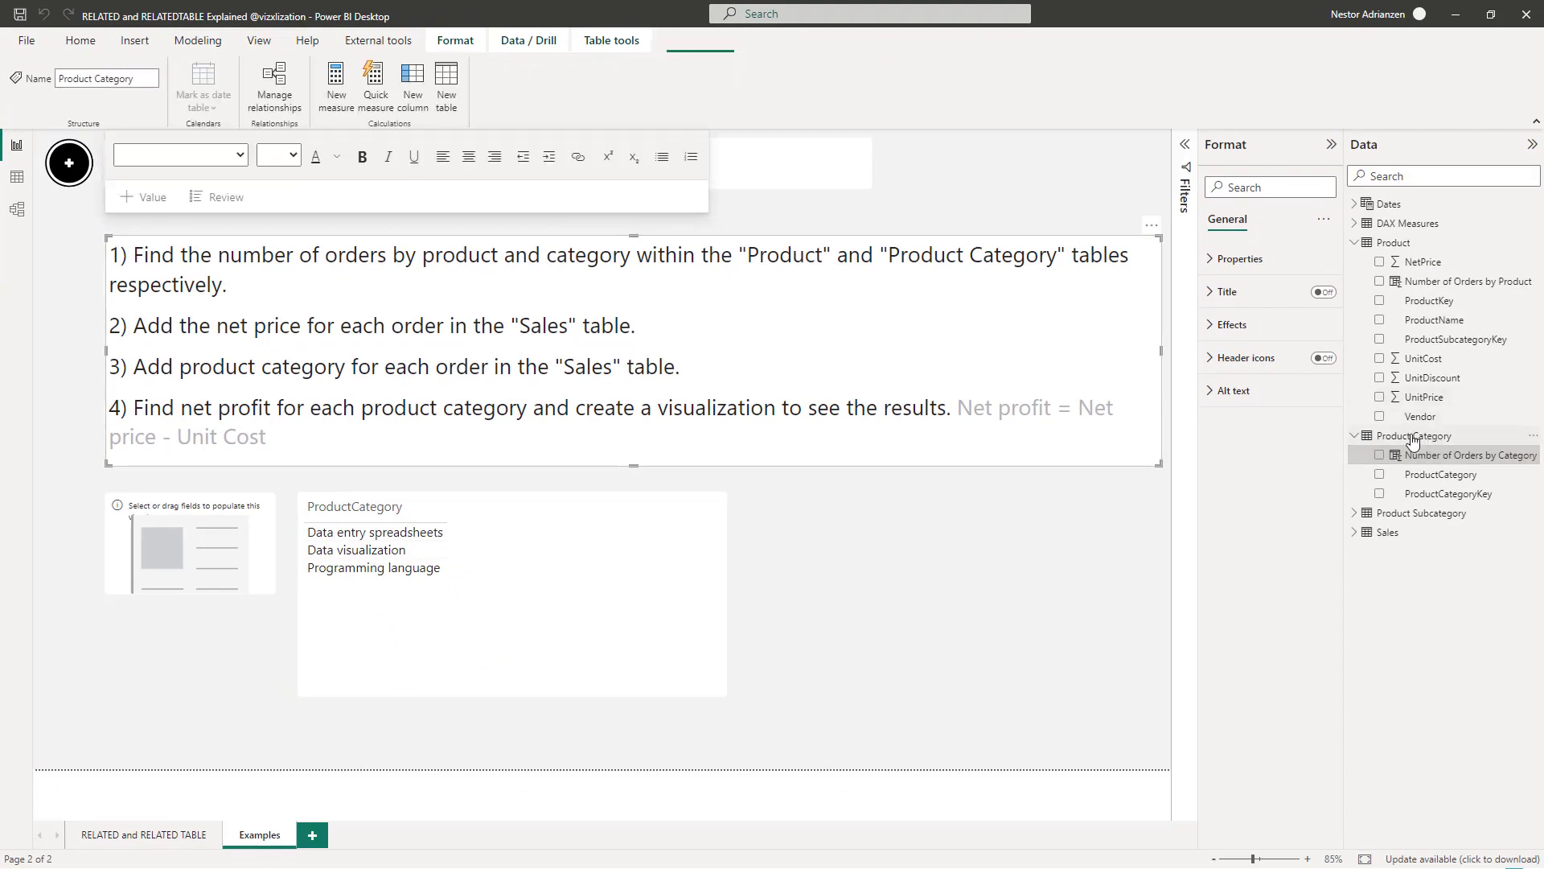
pyautogui.click(16, 178)
pyautogui.click(1452, 451)
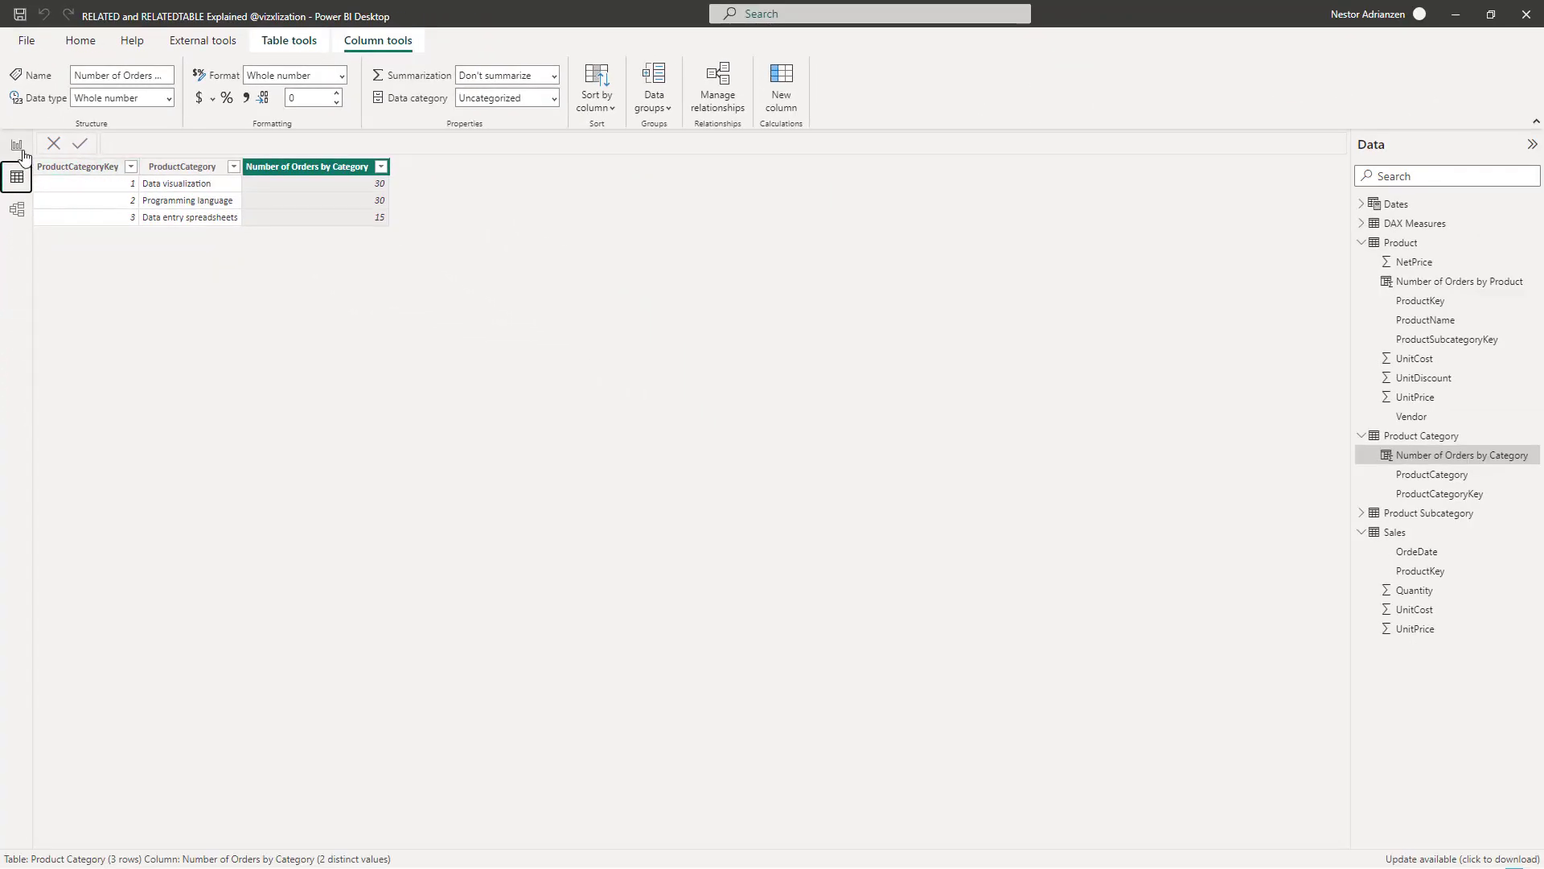
pyautogui.click(19, 148)
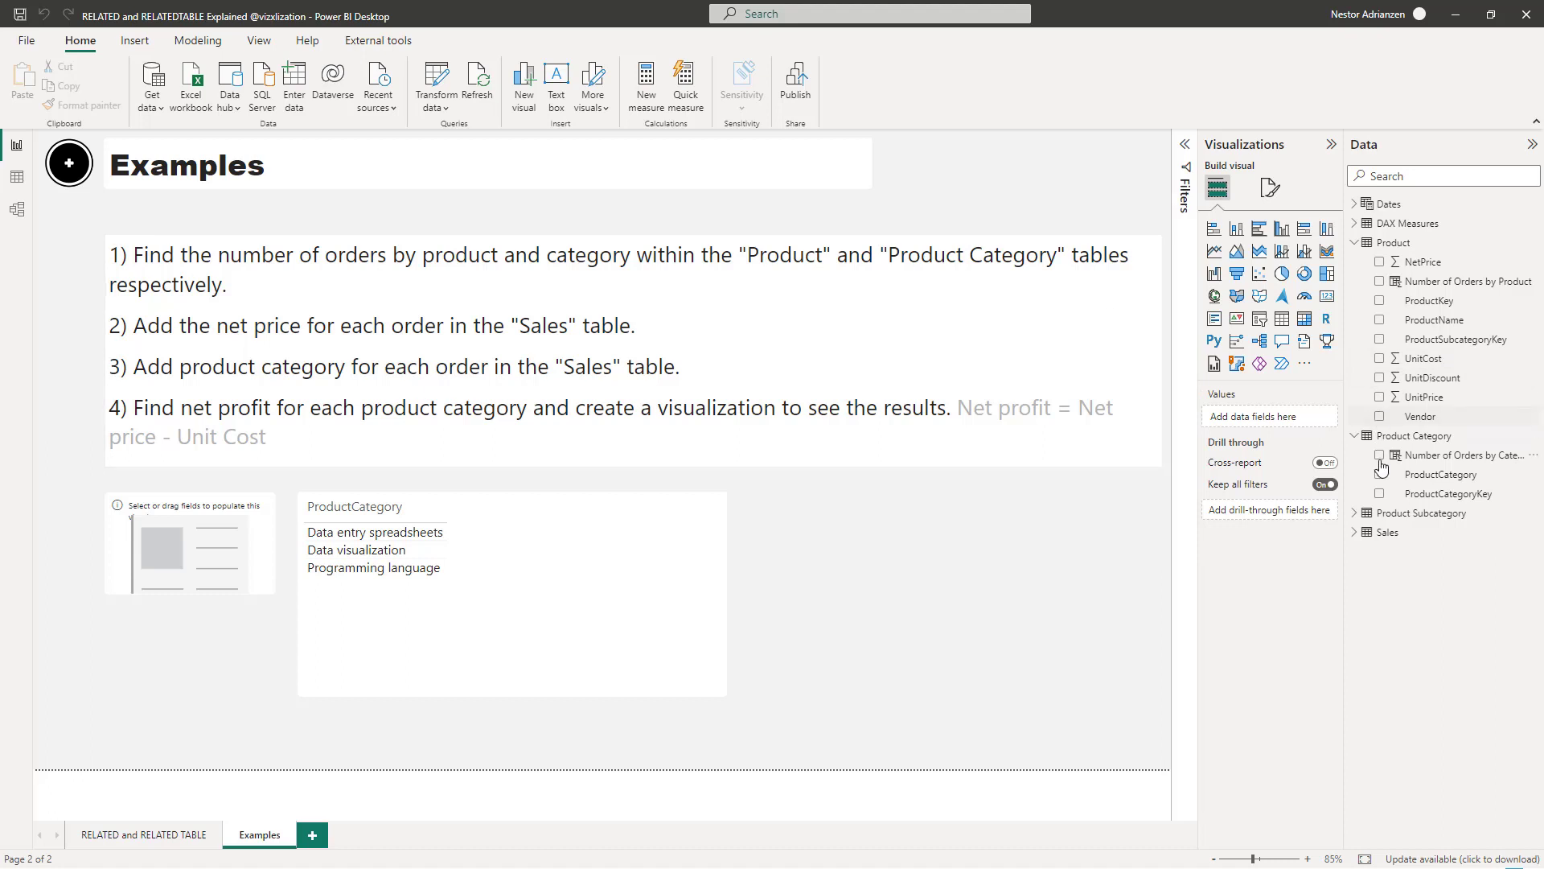
# Collapse the Product Category fields, examine the Sales table's columns in the table data, and return to the Examples page.
pyautogui.click(1356, 438)
pyautogui.click(1387, 480)
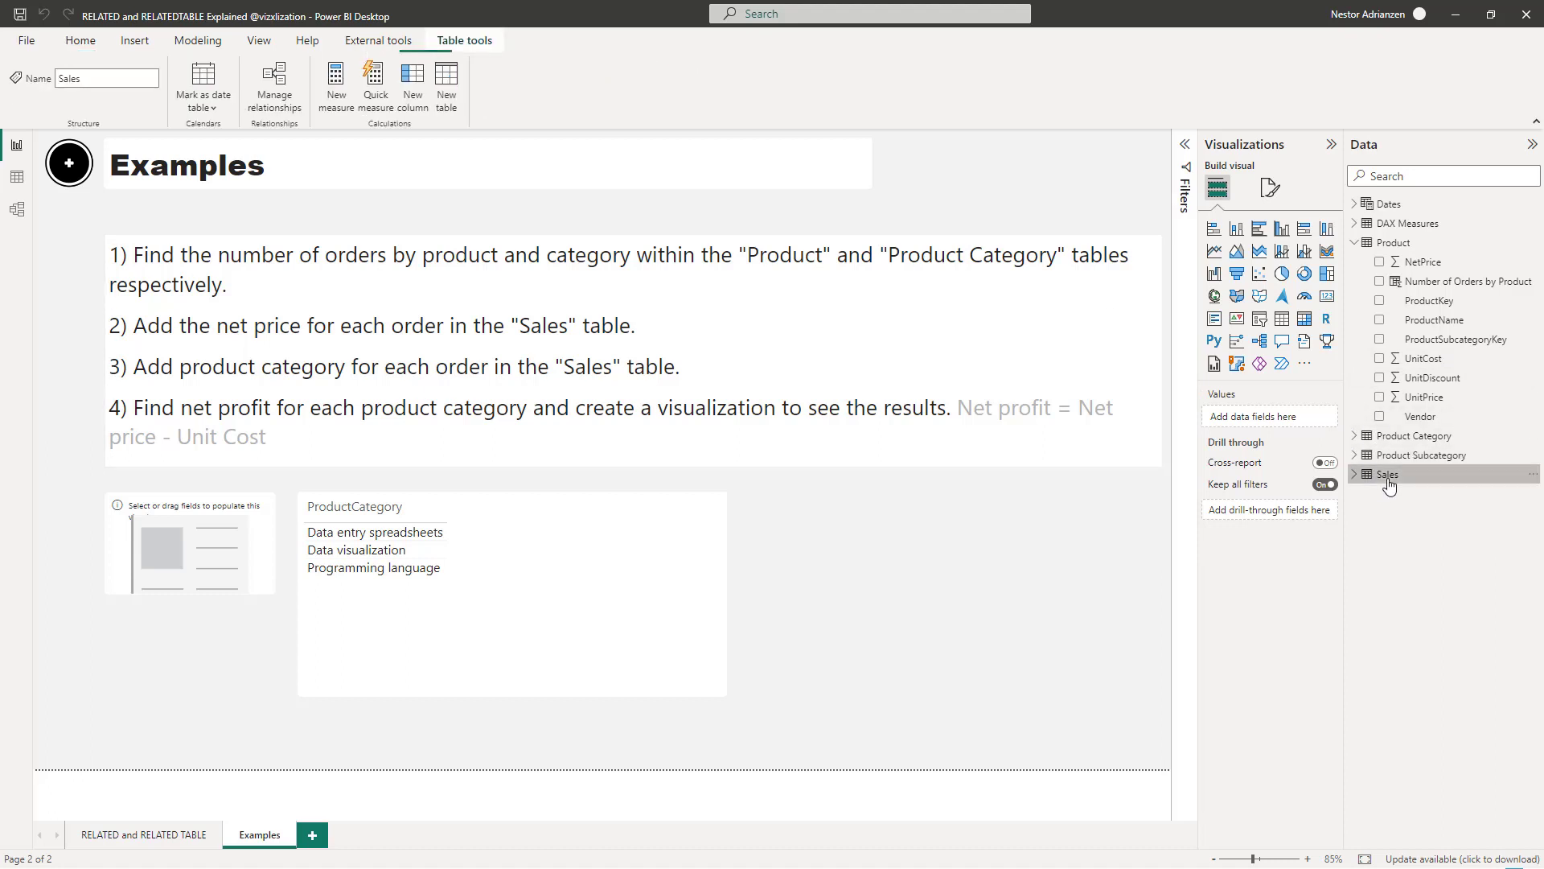
pyautogui.click(20, 182)
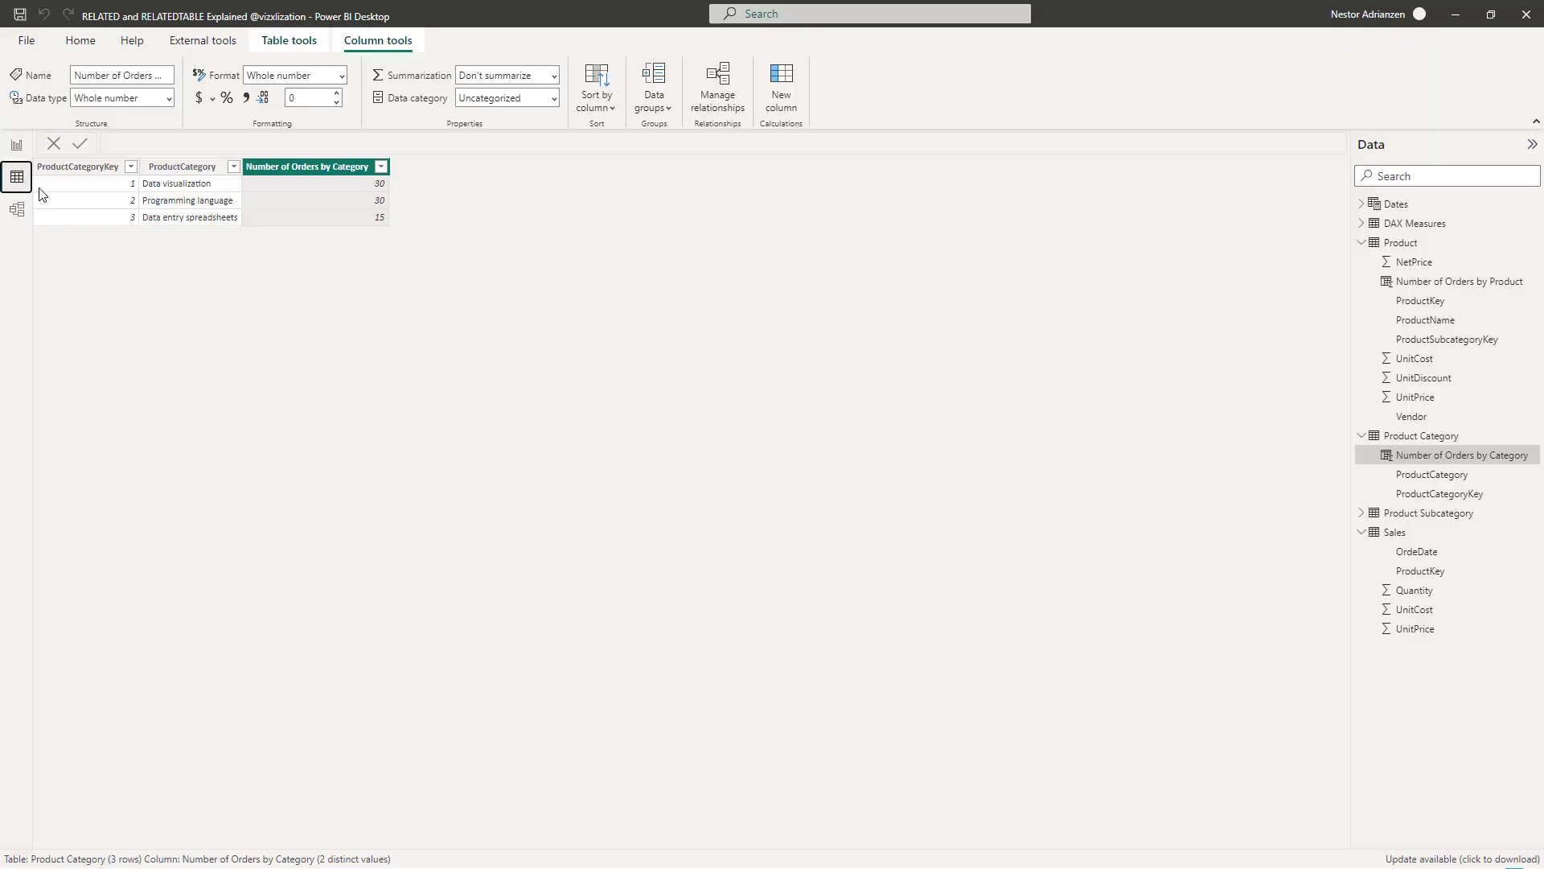
pyautogui.click(1362, 438)
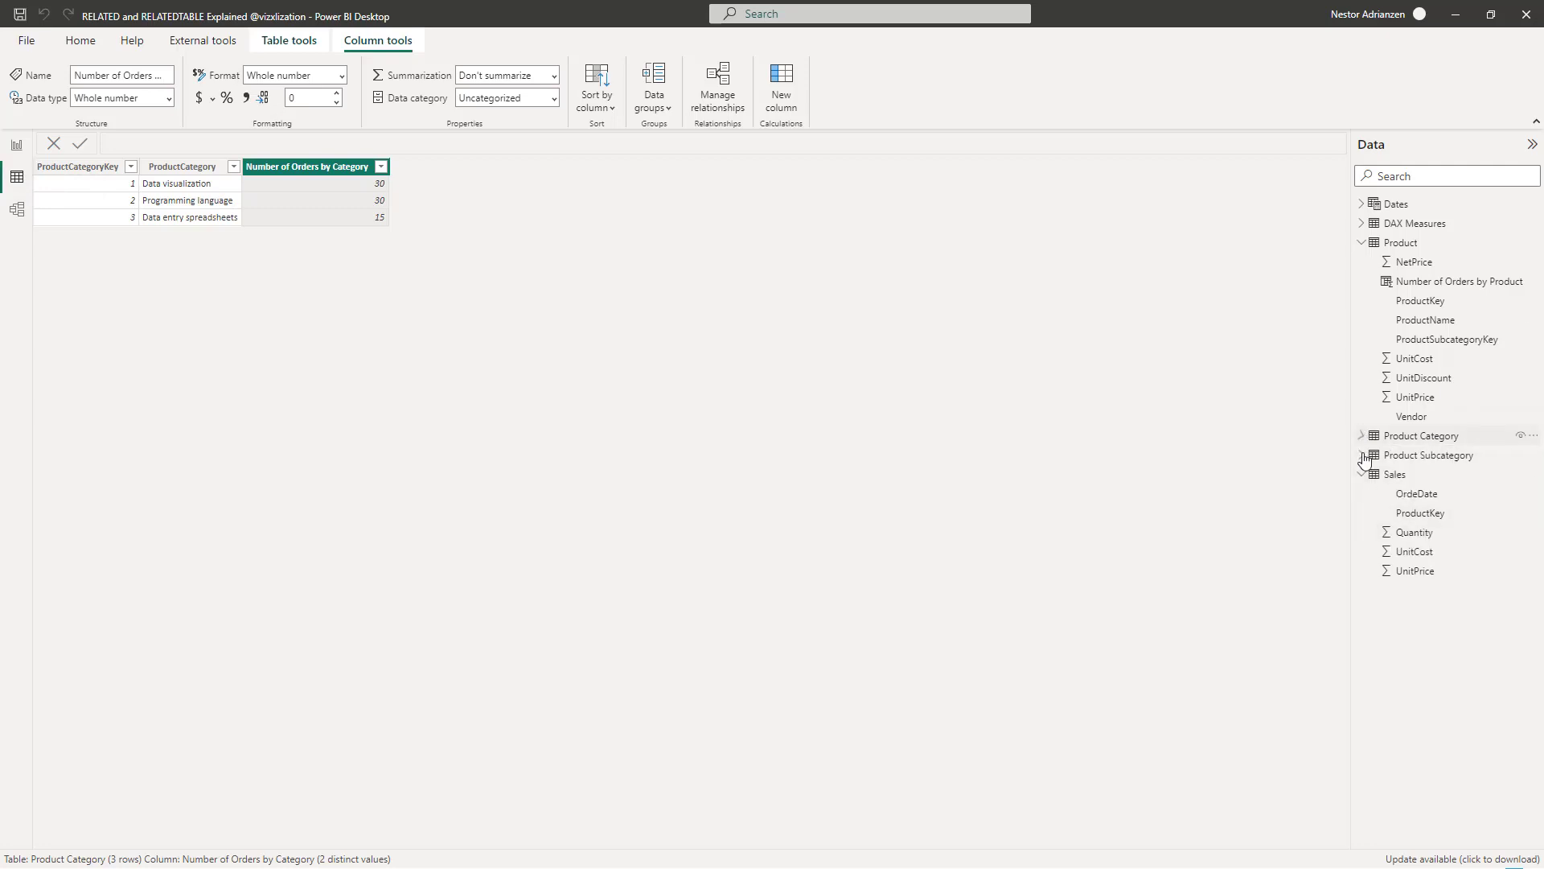
pyautogui.click(1390, 477)
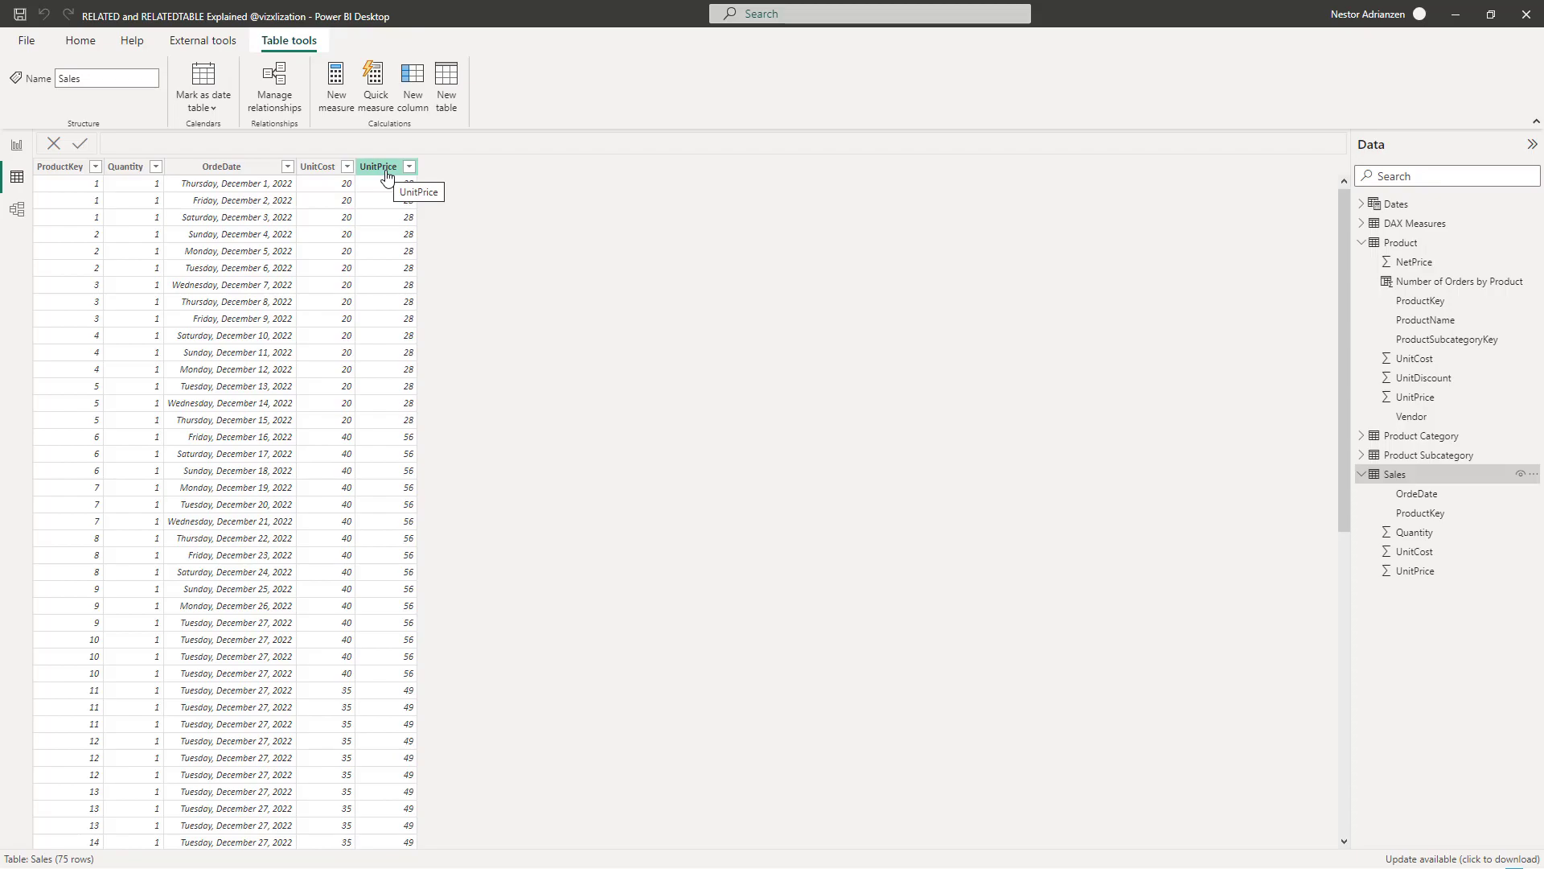
pyautogui.click(17, 145)
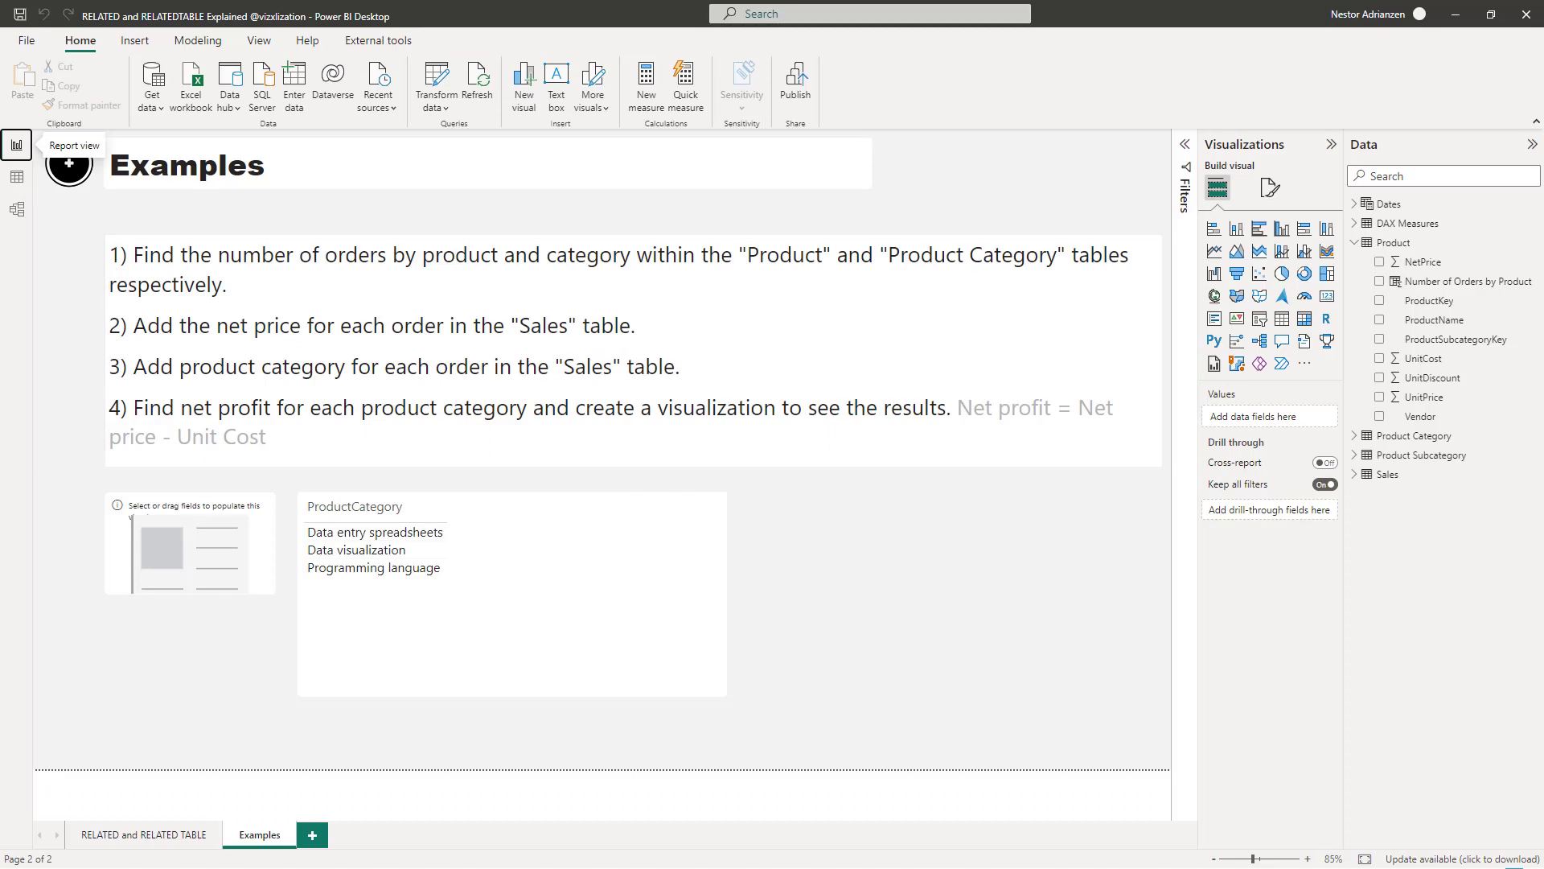
# Start a new calculated column in the Sales table named "Net Price".
pyautogui.click(1388, 476)
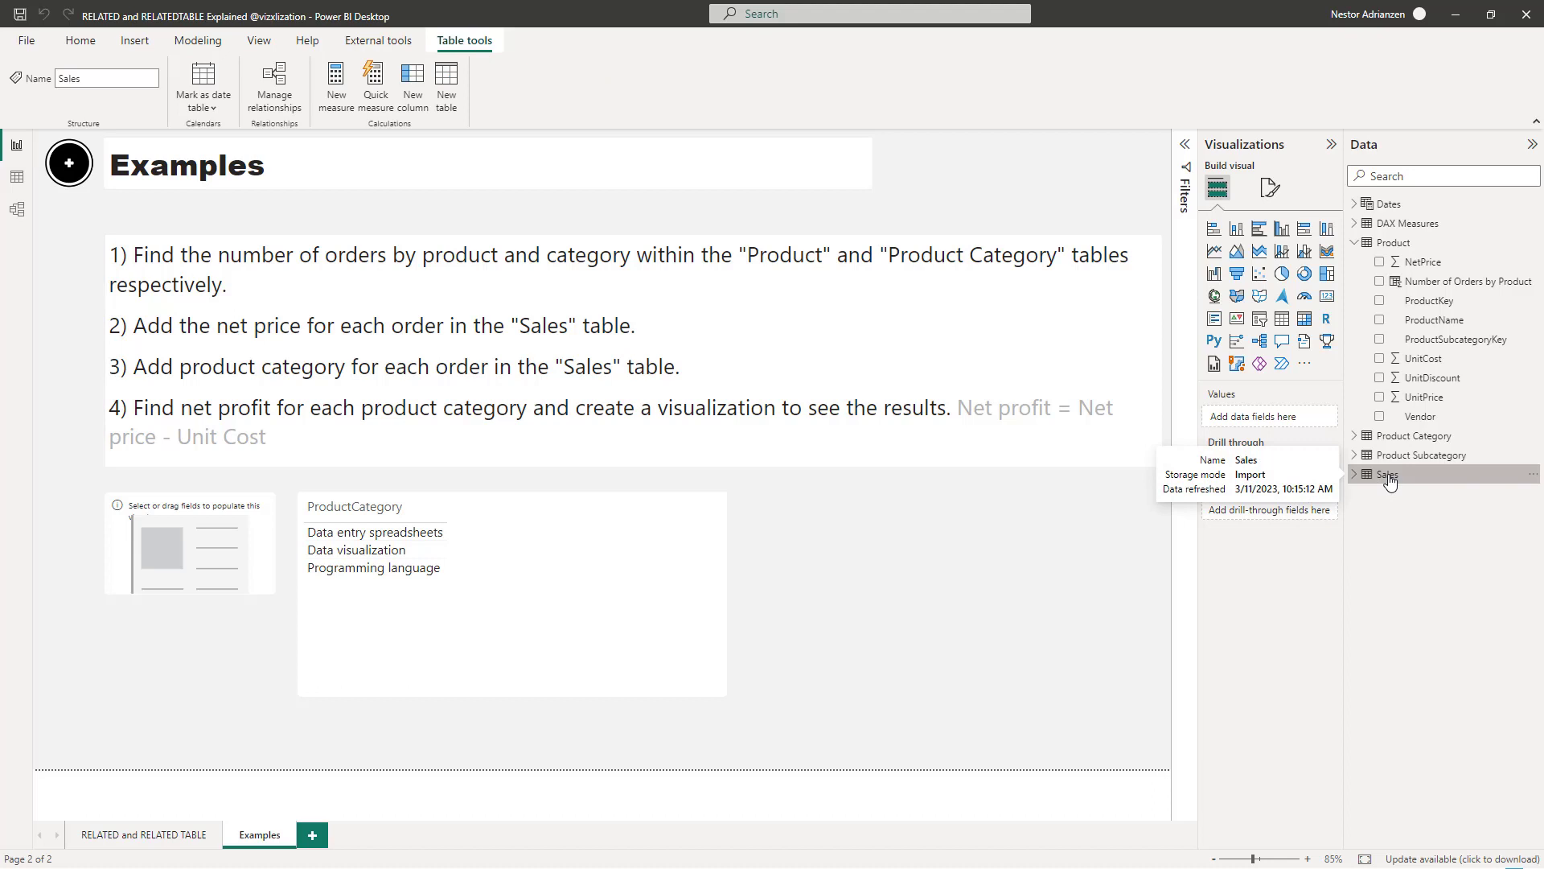
pyautogui.rightClick(1390, 480)
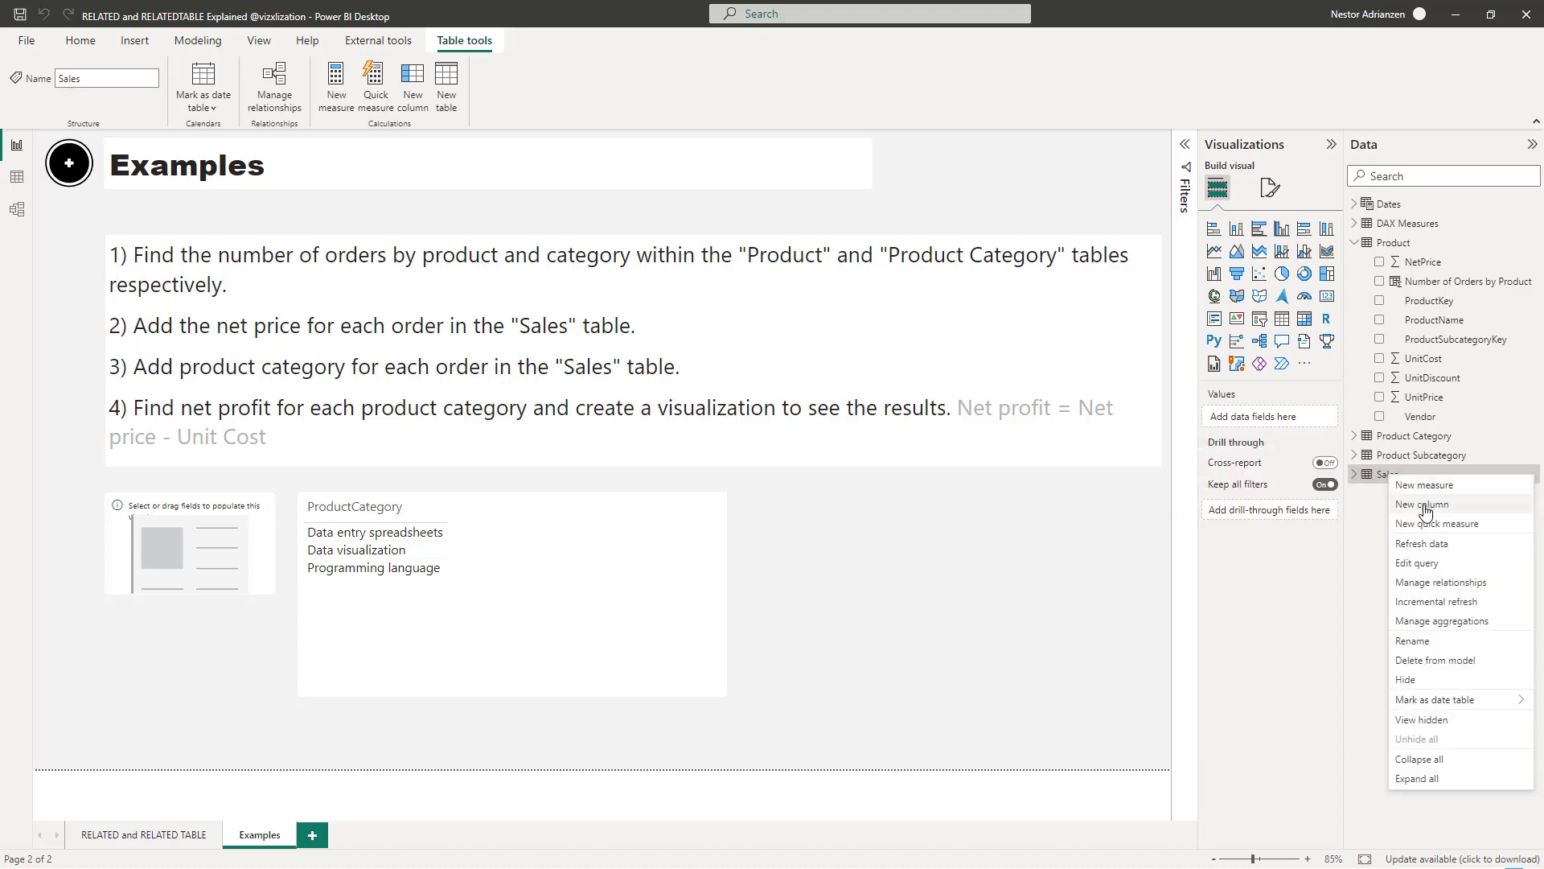
pyautogui.press('Escape')
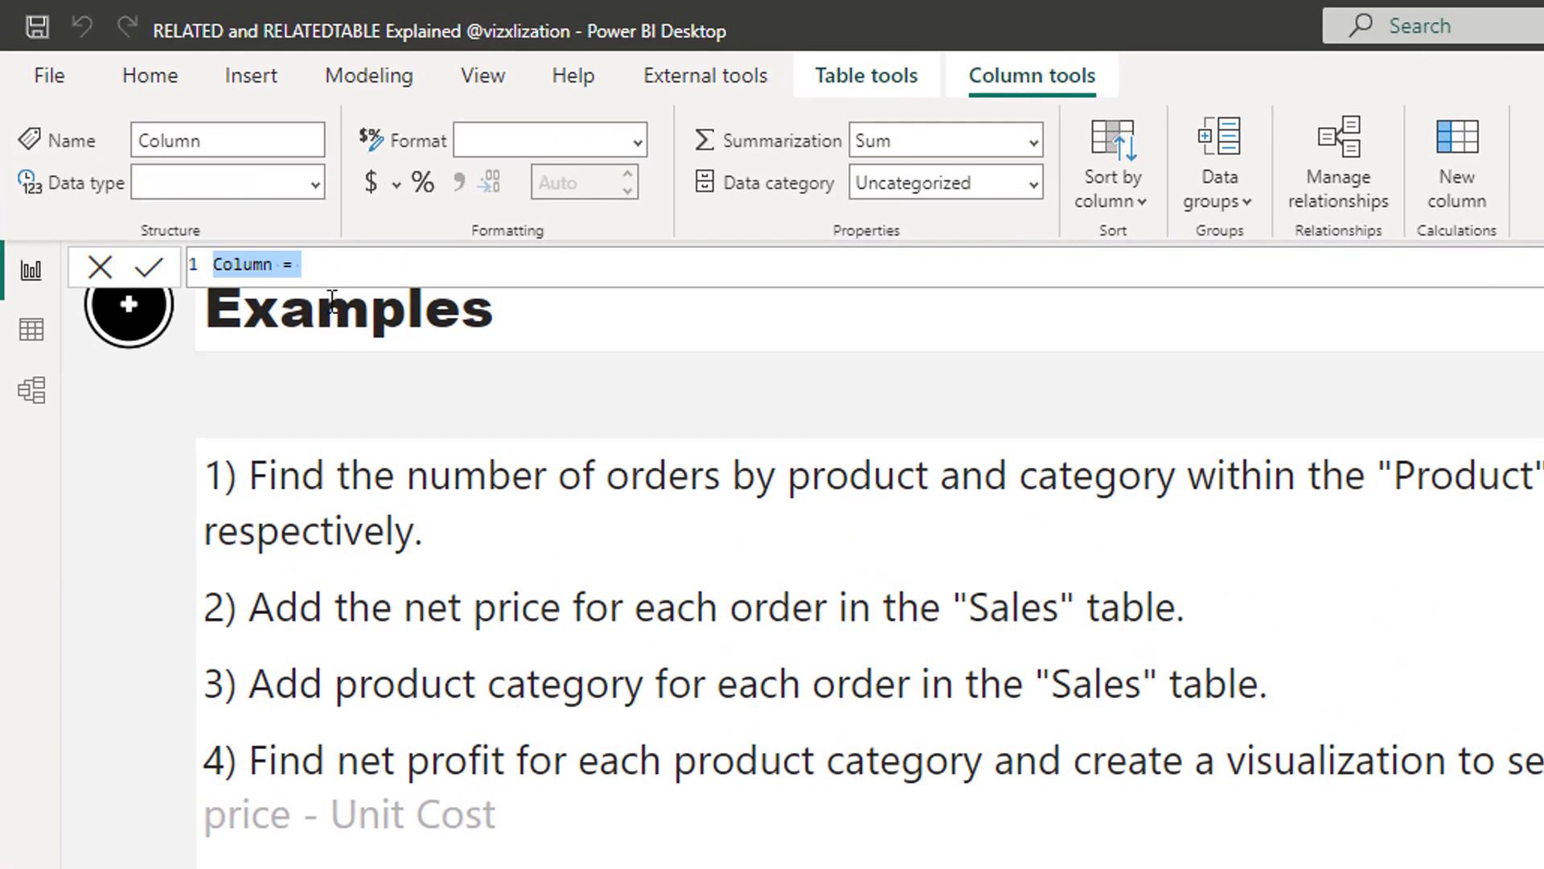
pyautogui.write('N')
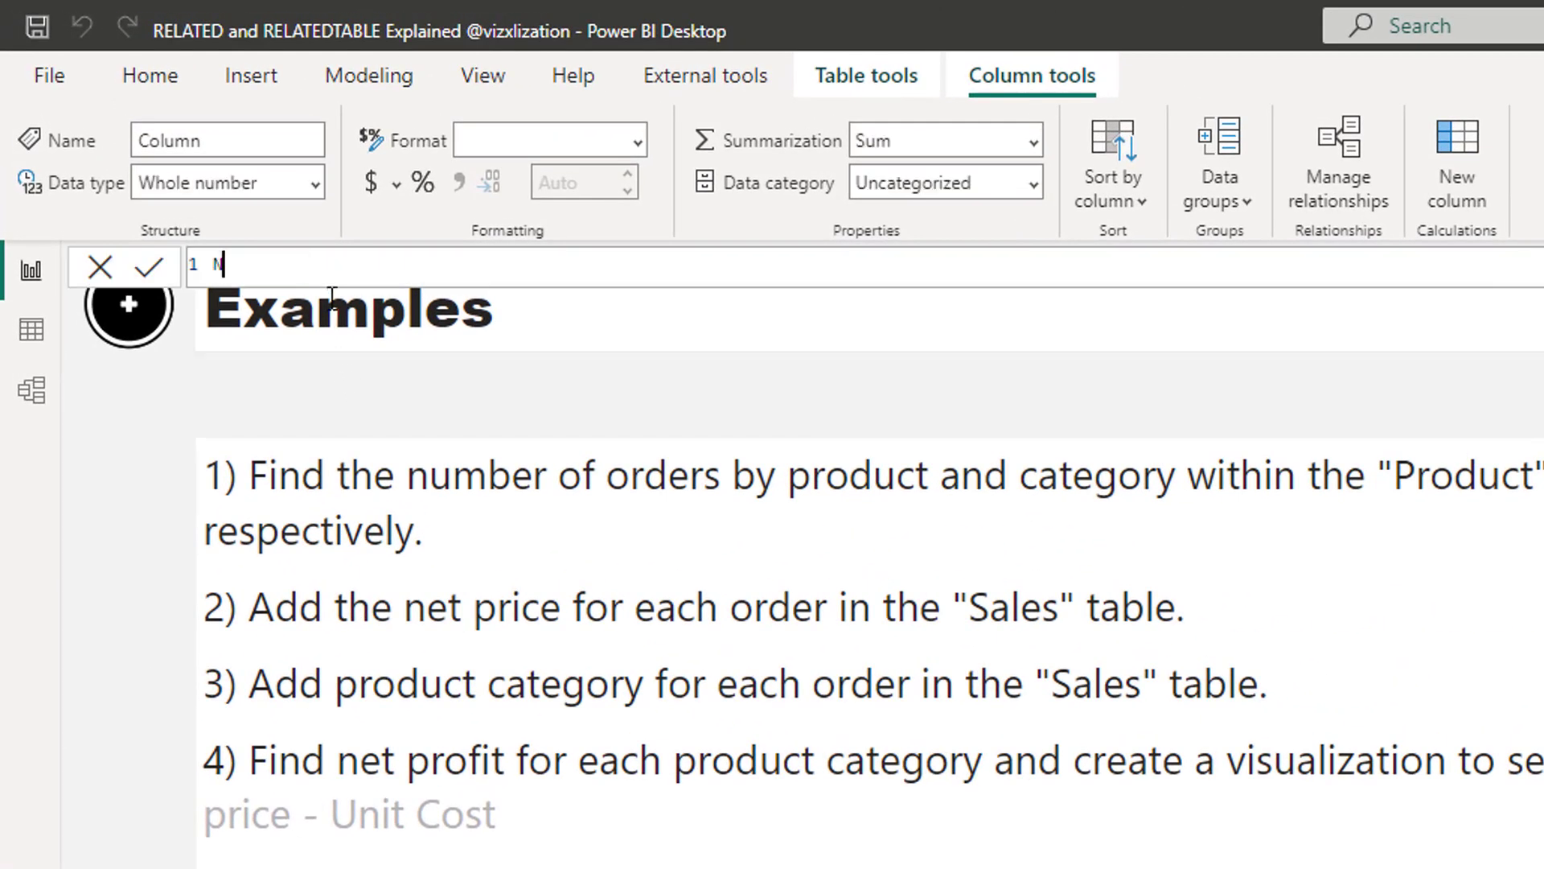
pyautogui.write('et Price =')
pyautogui.hotkey('shift', 'Return')
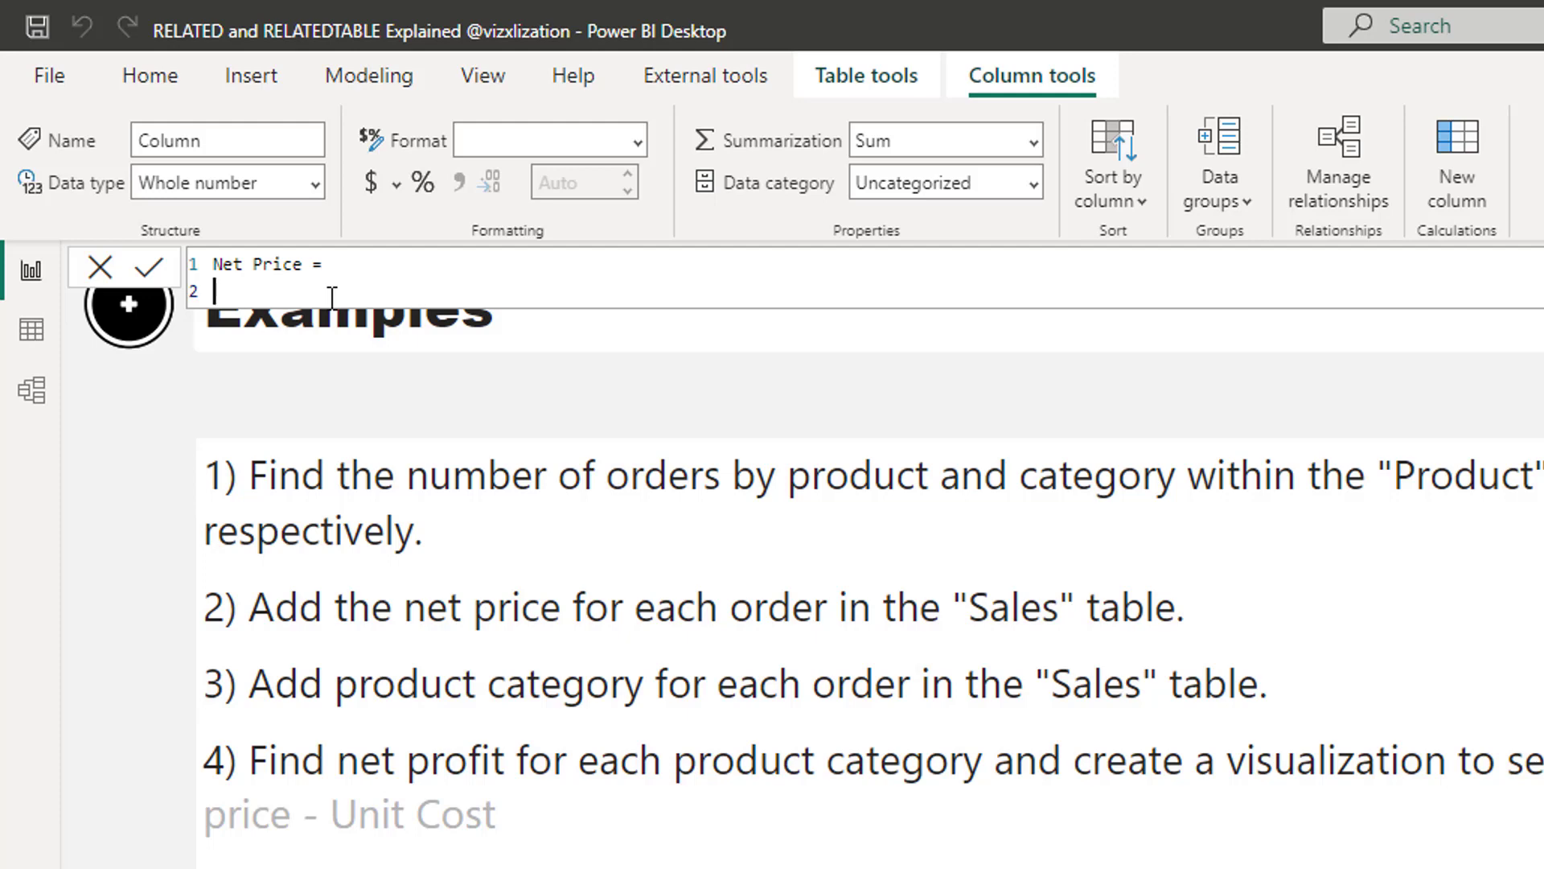
# Enter Sales[UnitPrice] - Product [UnitDiscount] as the Net Price formula and commit it.
pyautogui.write('uni')
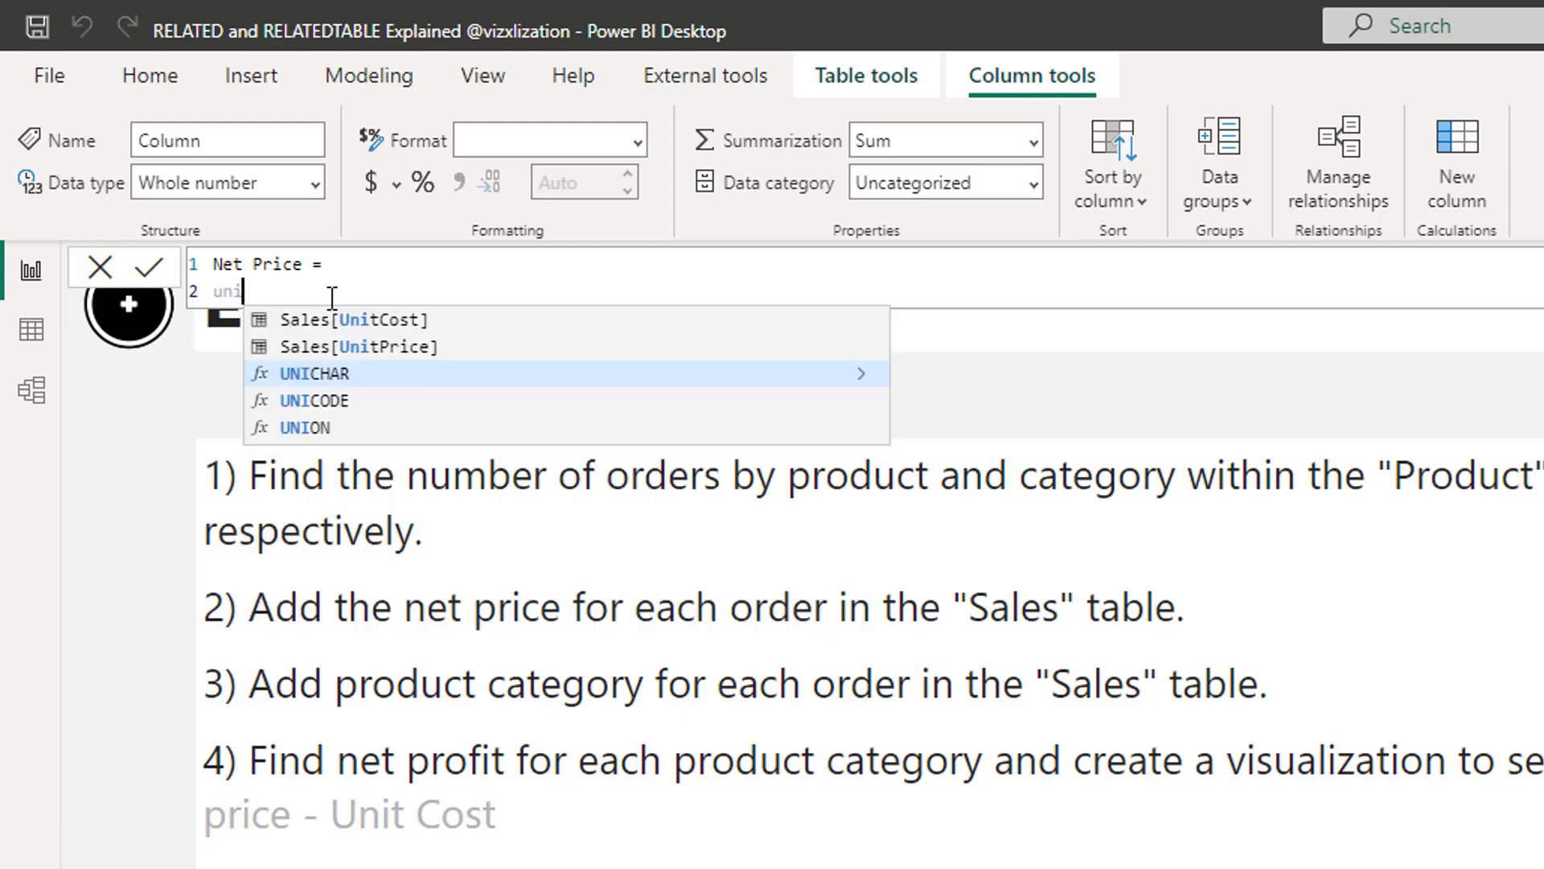
pyautogui.click(385, 354)
pyautogui.write('-')
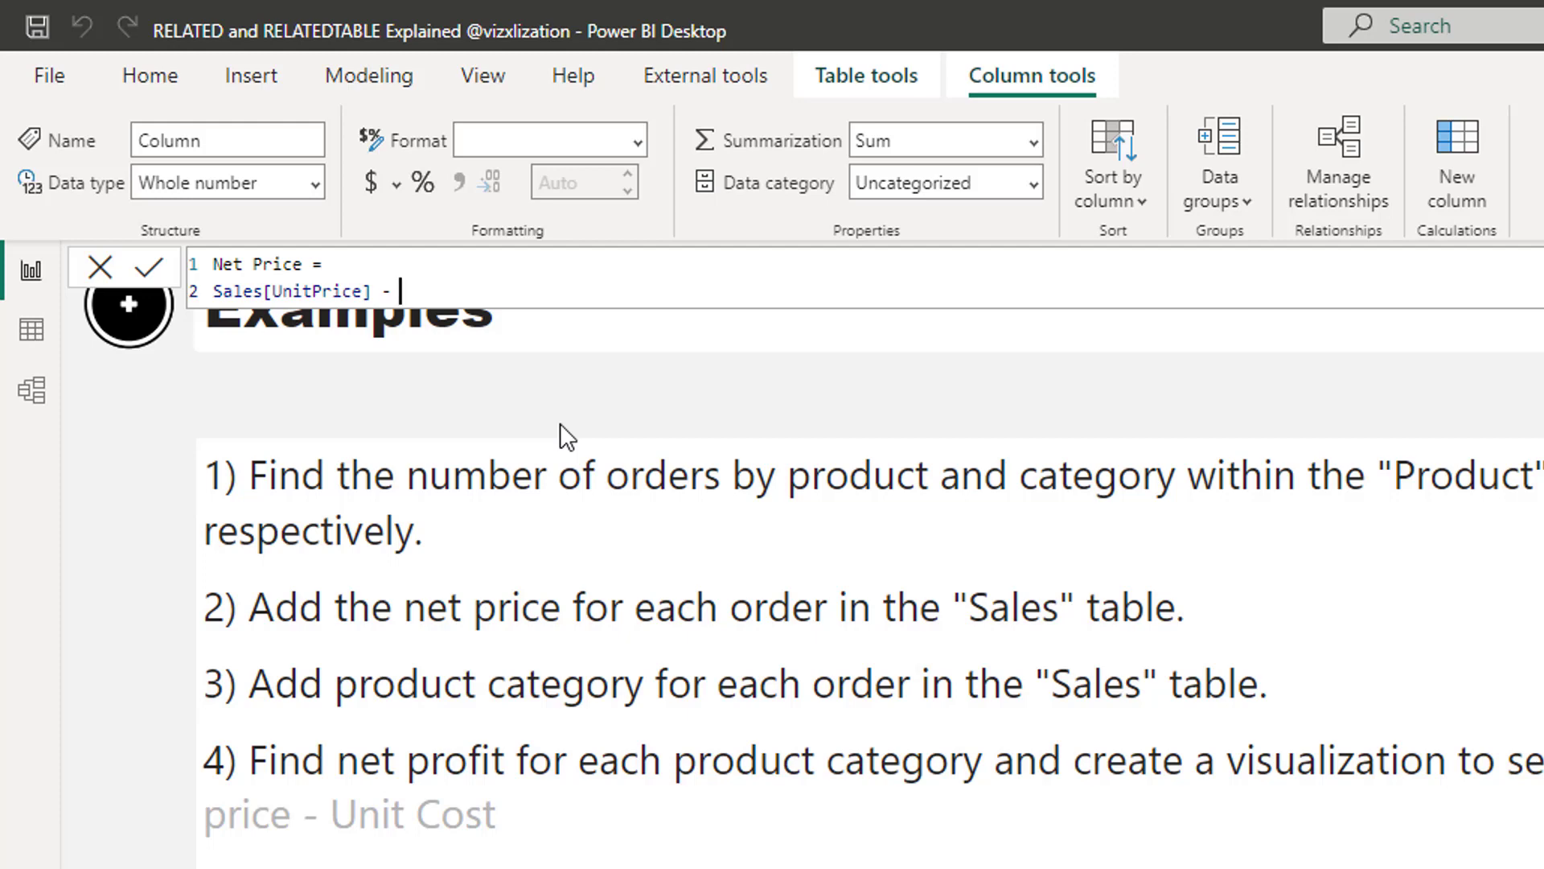
pyautogui.write('pro')
pyautogui.press('BackSpace')
pyautogui.press('BackSpace')
pyautogui.press('BackSpace')
pyautogui.write('Pr')
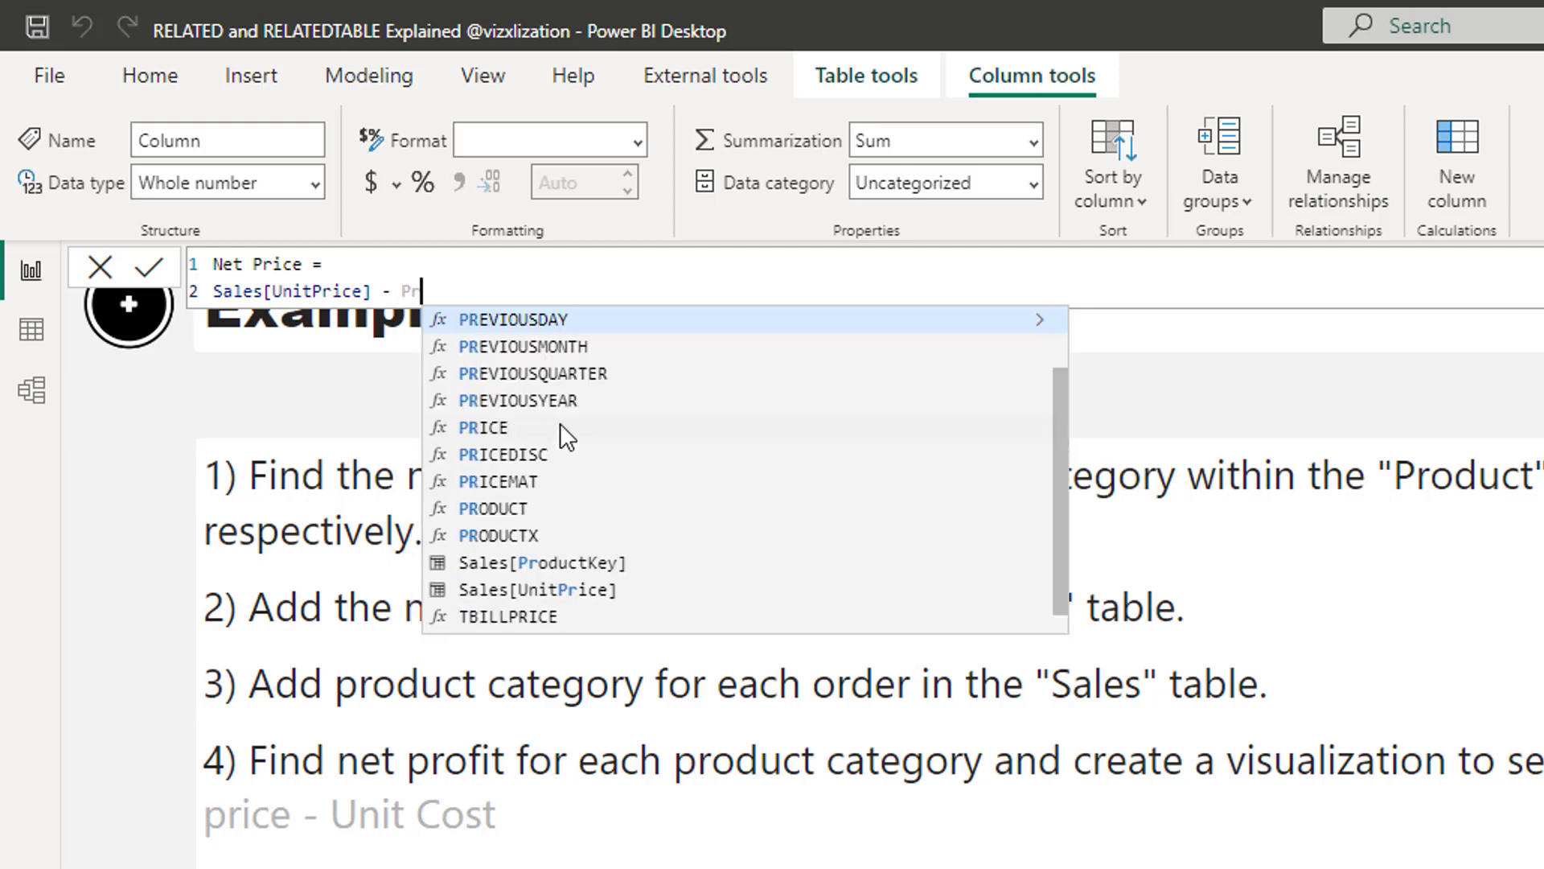
pyautogui.write('oduct')
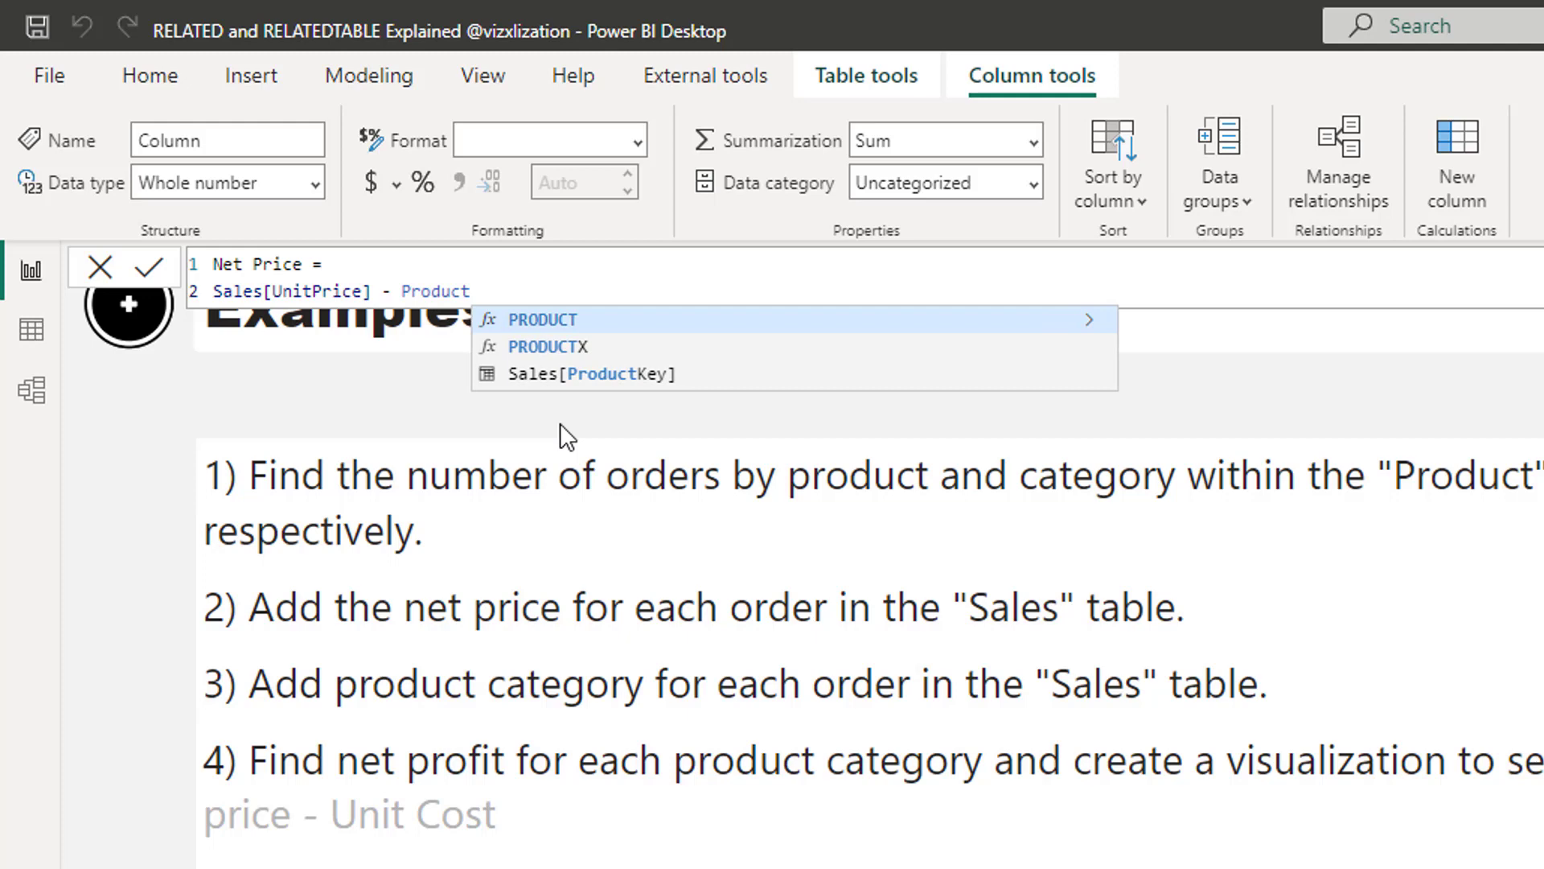
pyautogui.write(' [')
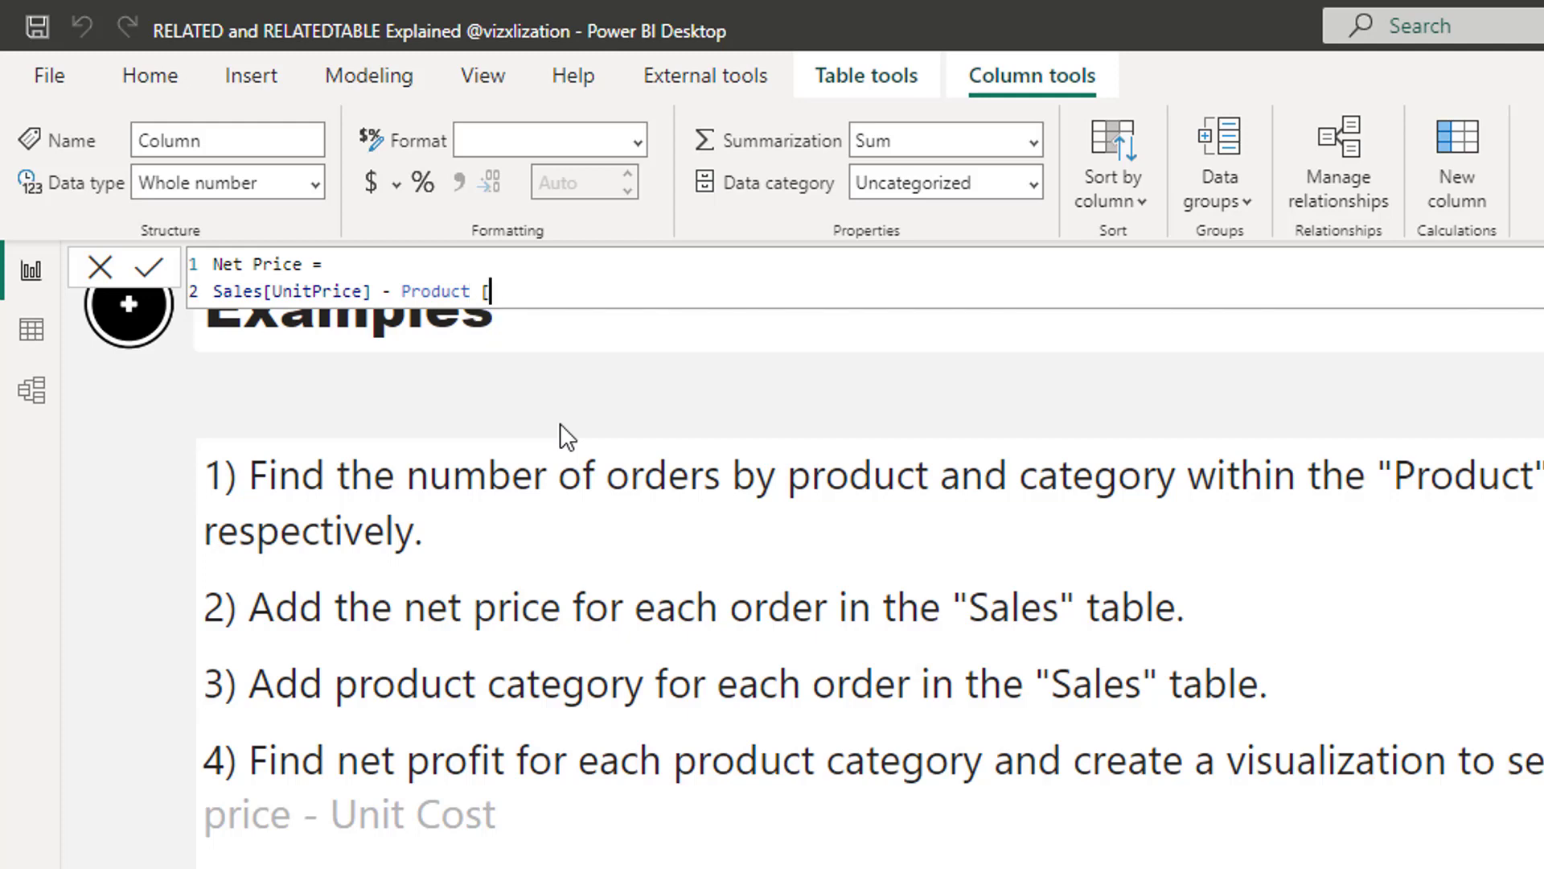
pyautogui.write('UnitDiscount')
pyautogui.press('Return')
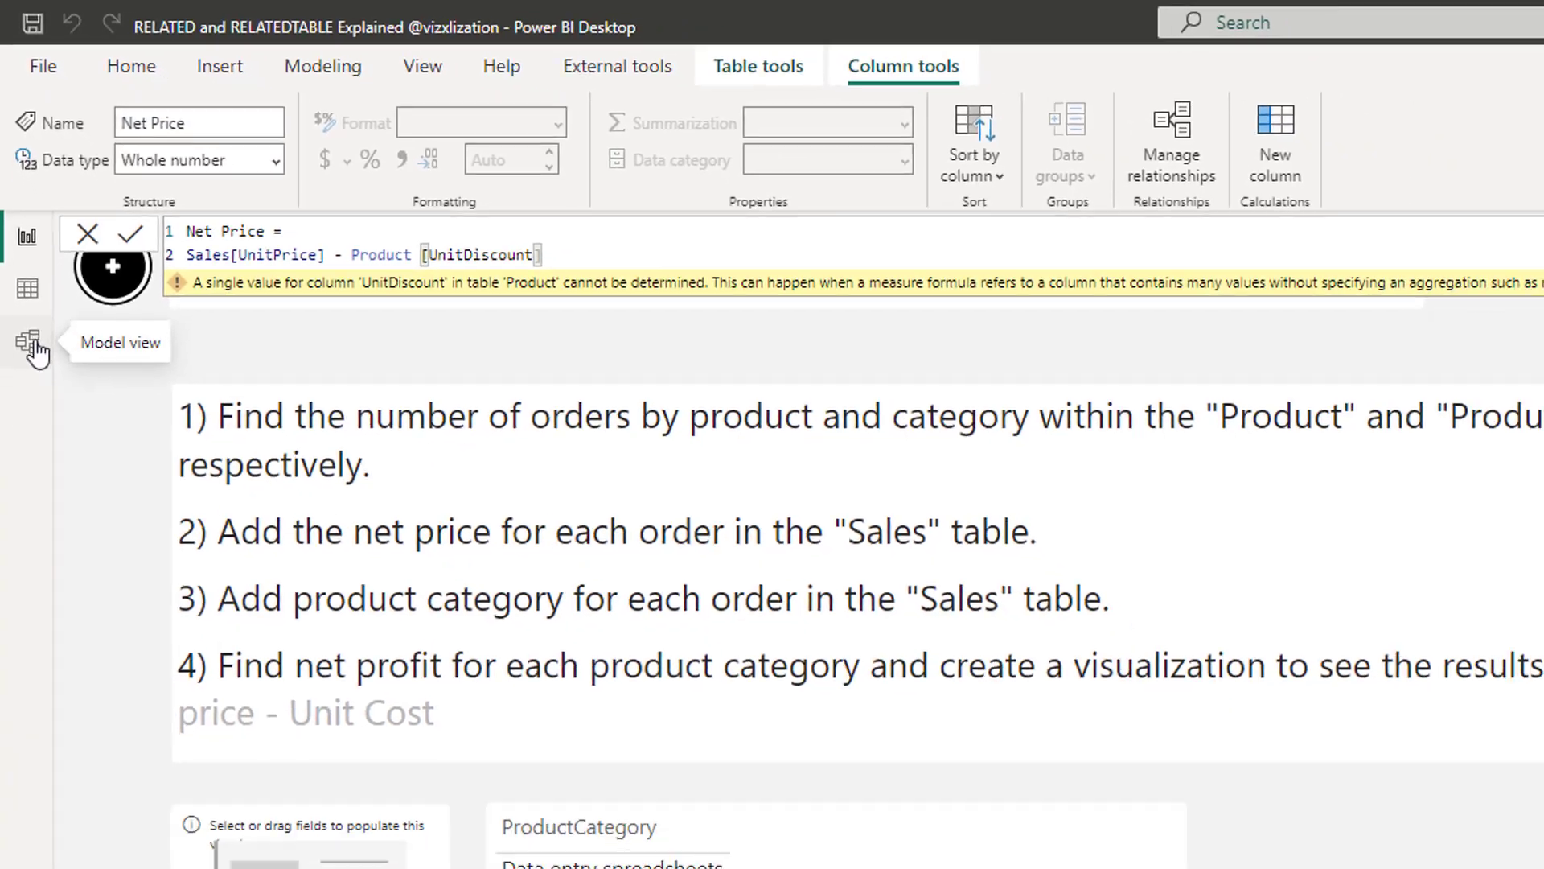
# Look up UnitDiscount in the model diagram's Product table, and wrap Product [UnitDiscount] in RELATED in the committed Net Price formula.
pyautogui.click(32, 390)
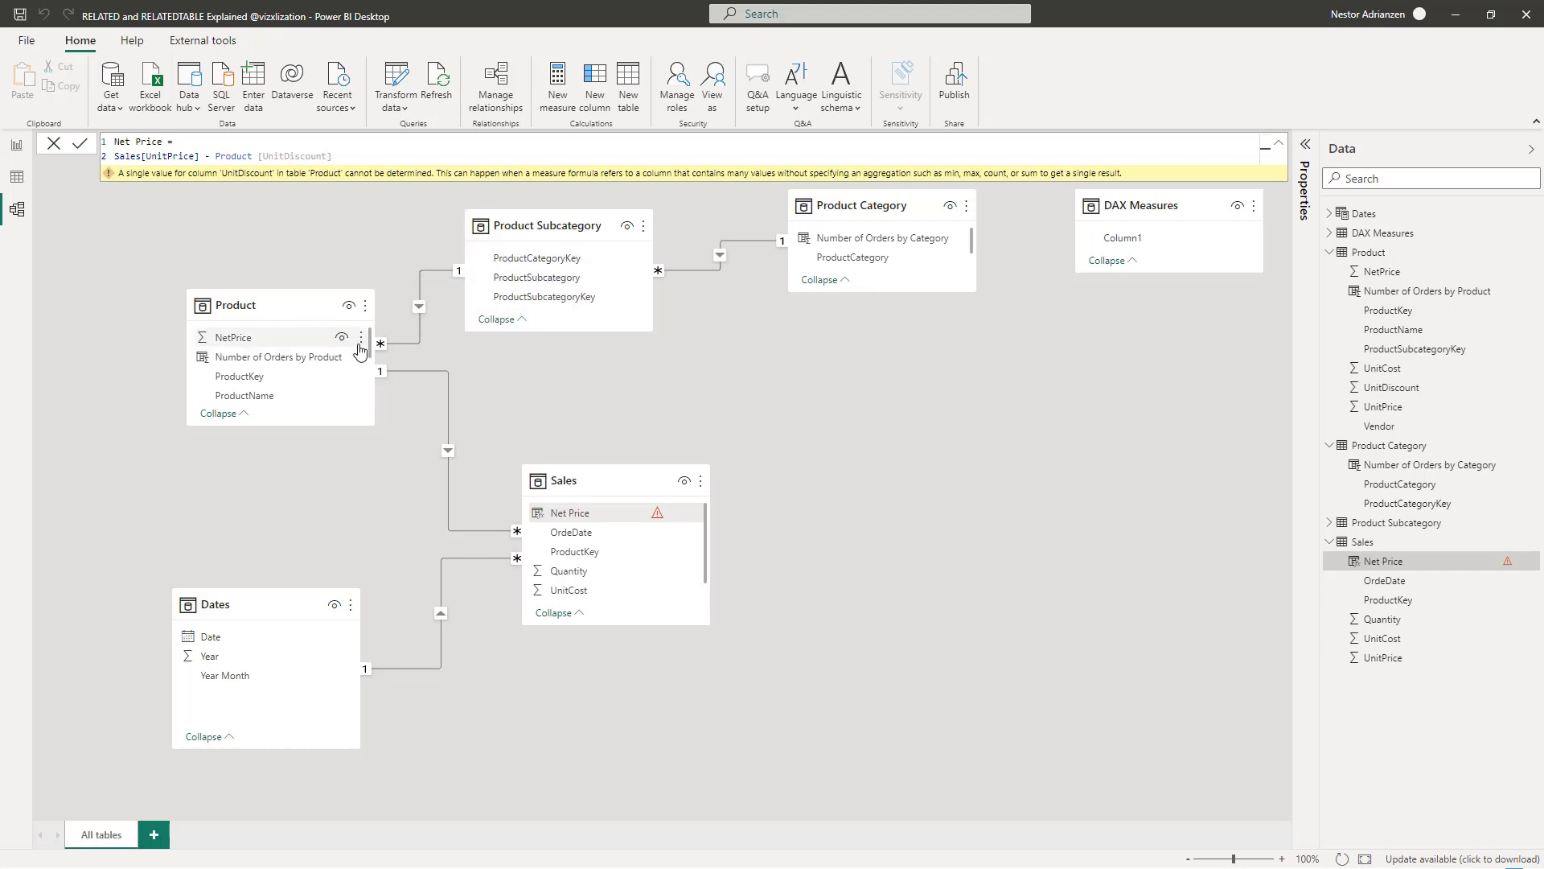
pyautogui.moveTo(372, 346); pyautogui.dragTo(371, 388)
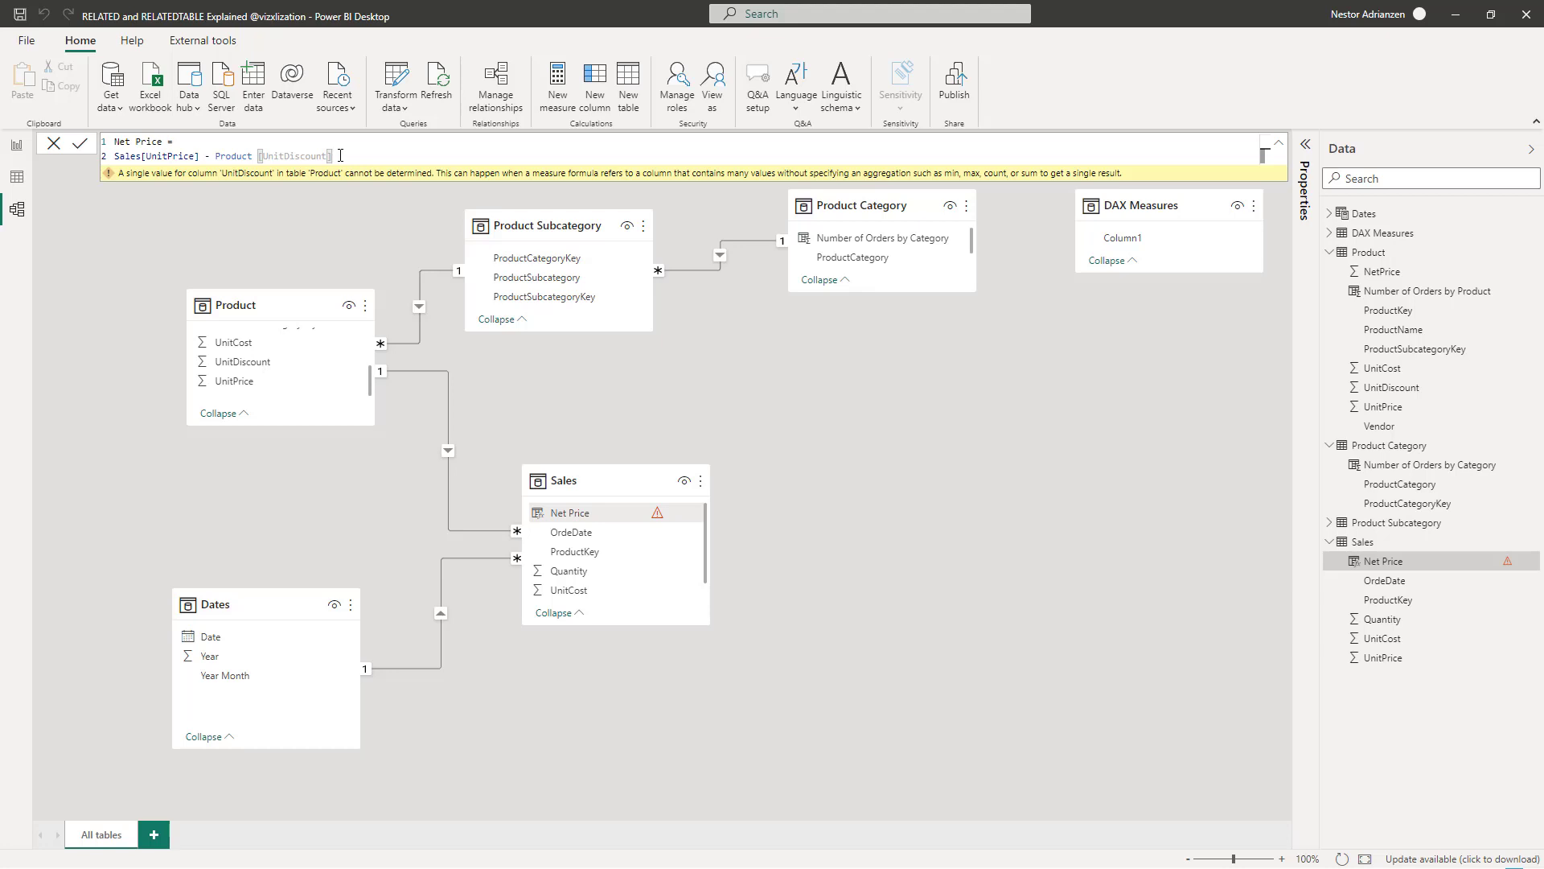
pyautogui.doubleClick(218, 157)
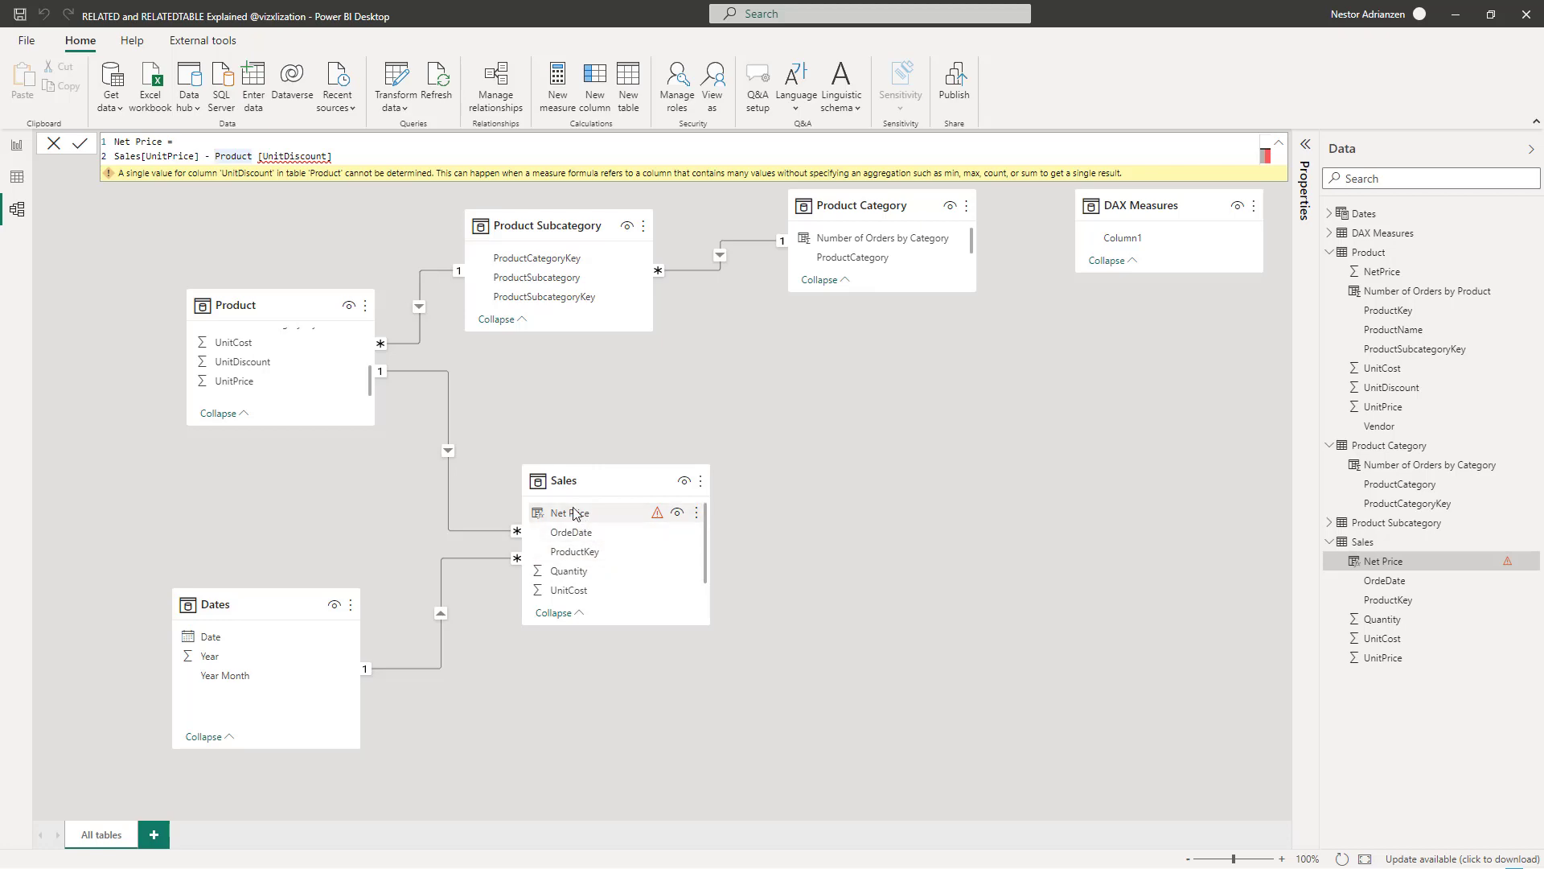
pyautogui.write('re')
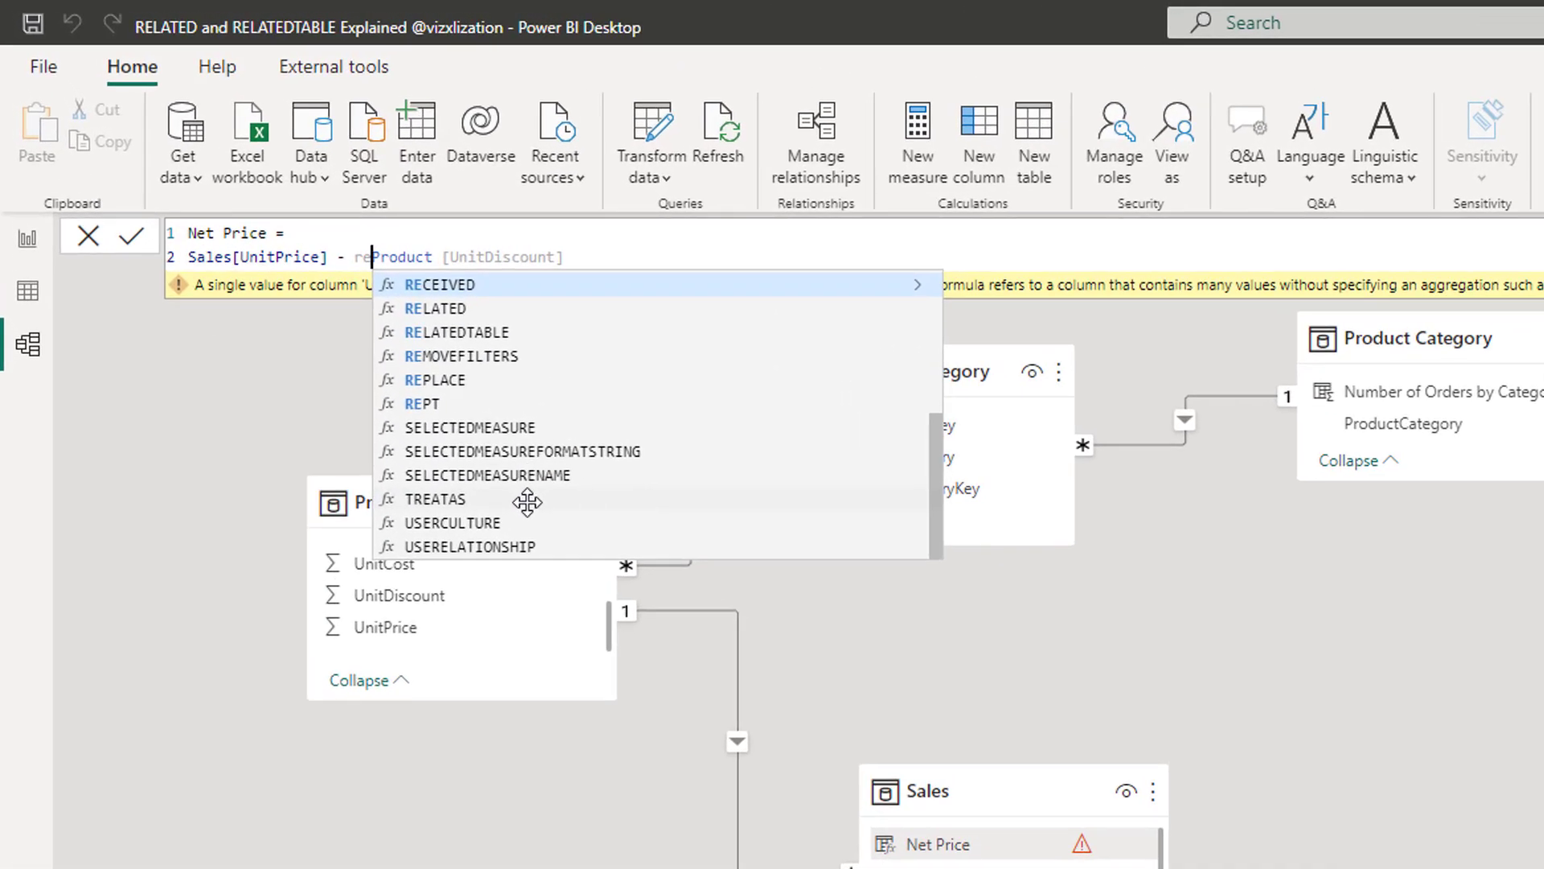
pyautogui.press('Down')
pyautogui.press('Tab')
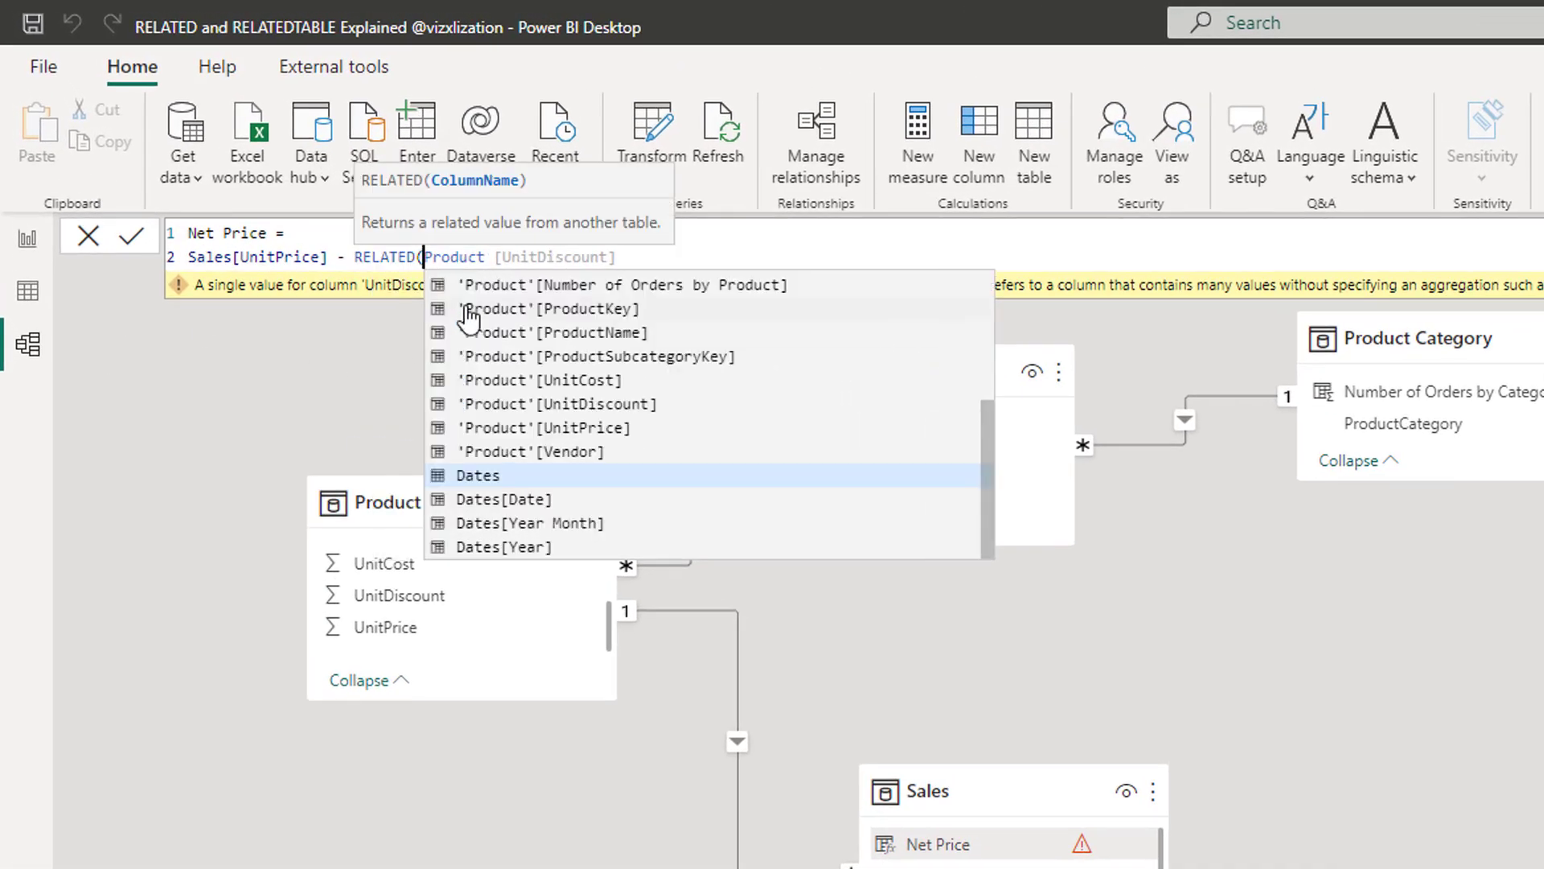
pyautogui.click(670, 257)
pyautogui.write(')')
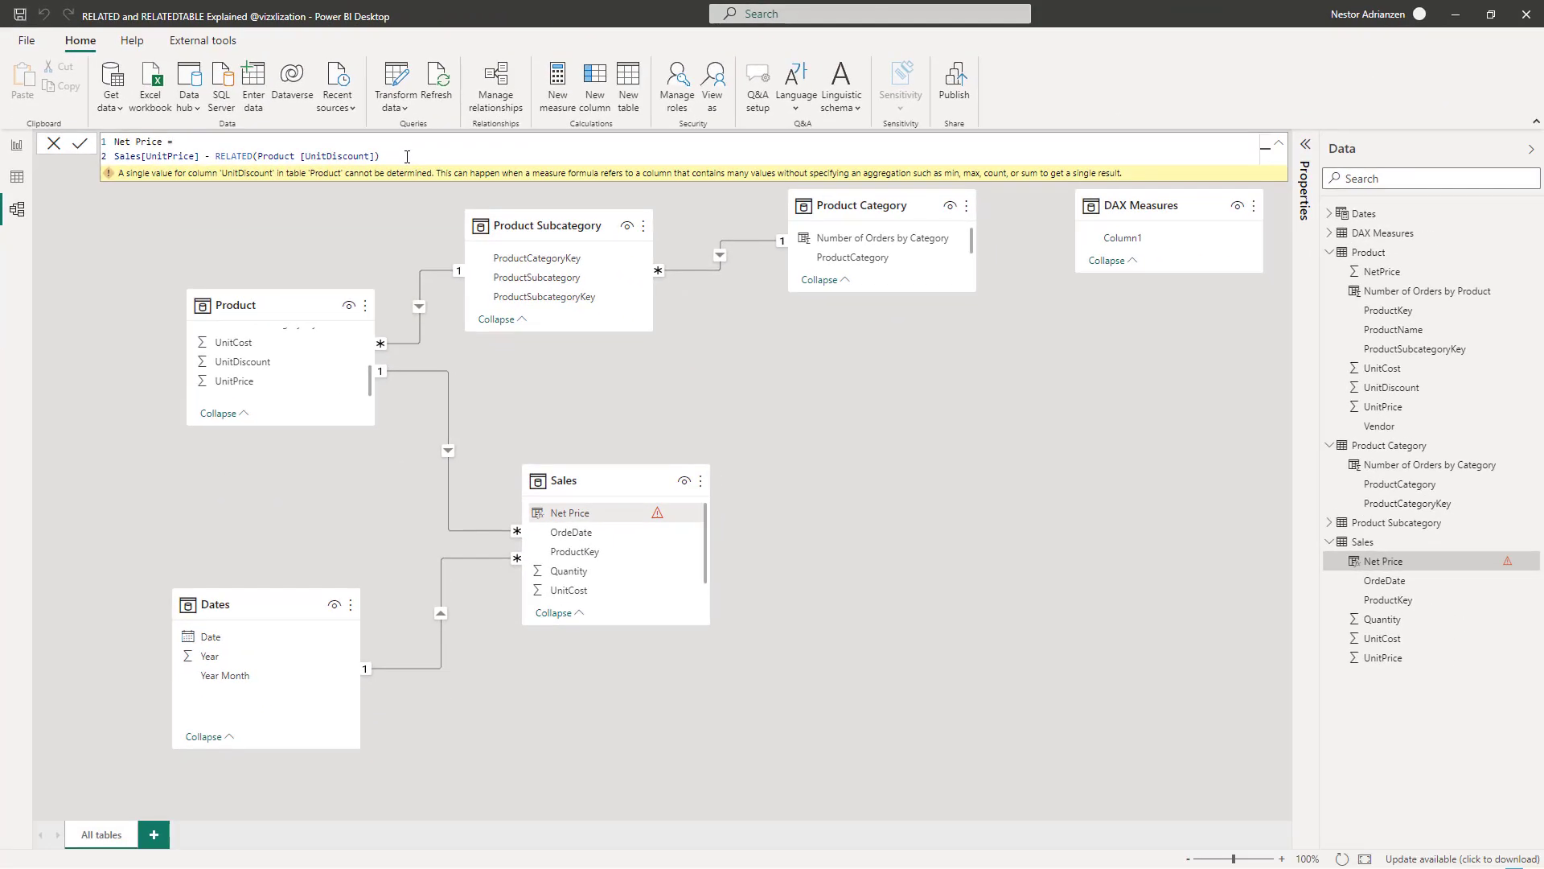
pyautogui.press('Return')
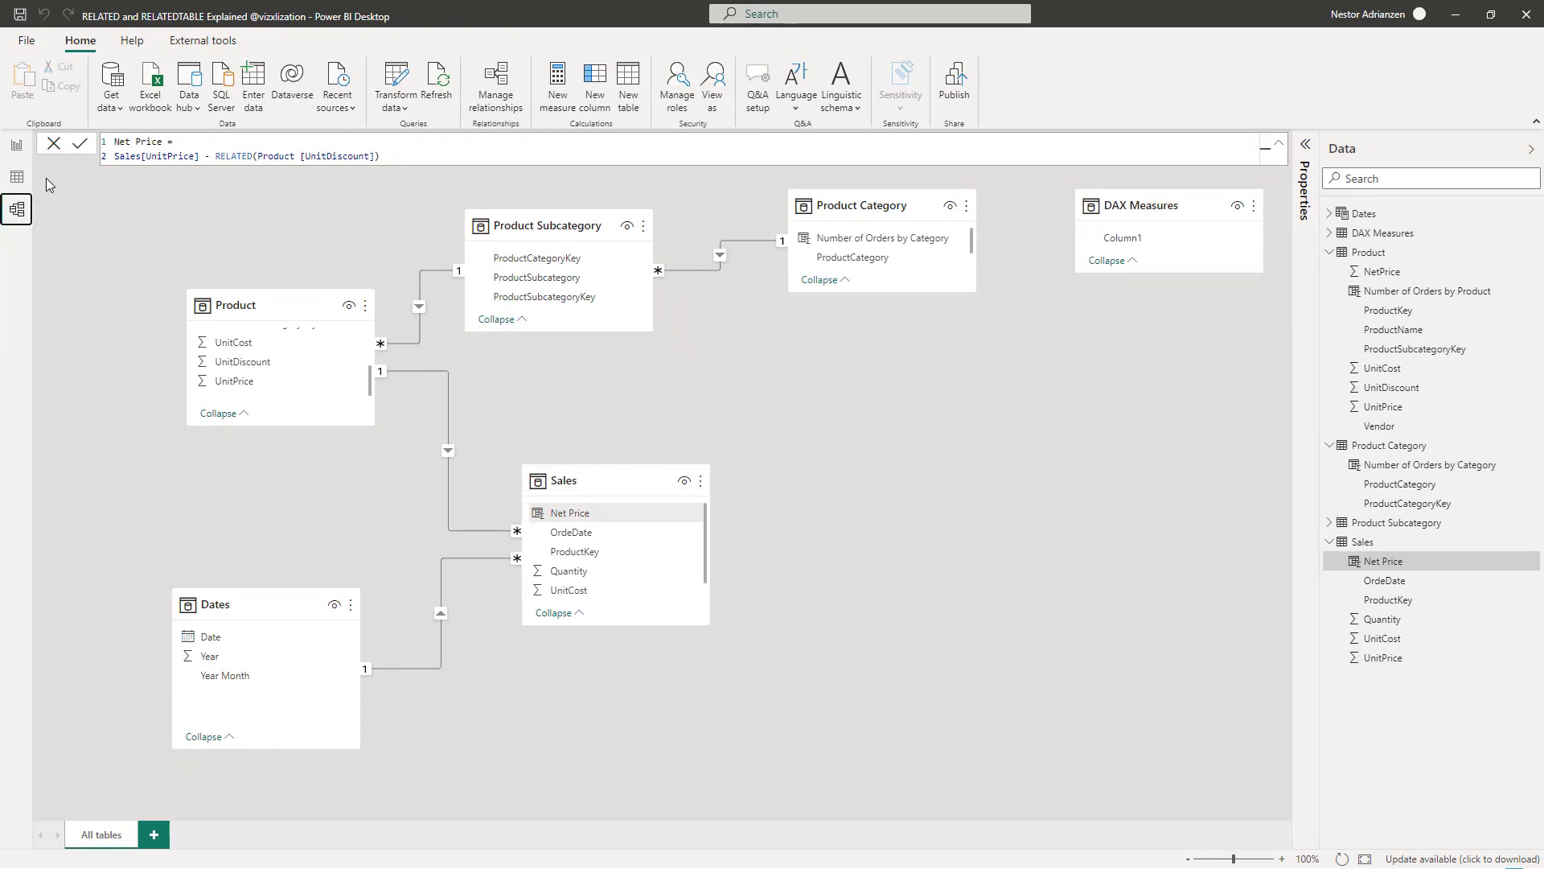
# Check the Net Price column in the Sales table data.
pyautogui.click(17, 178)
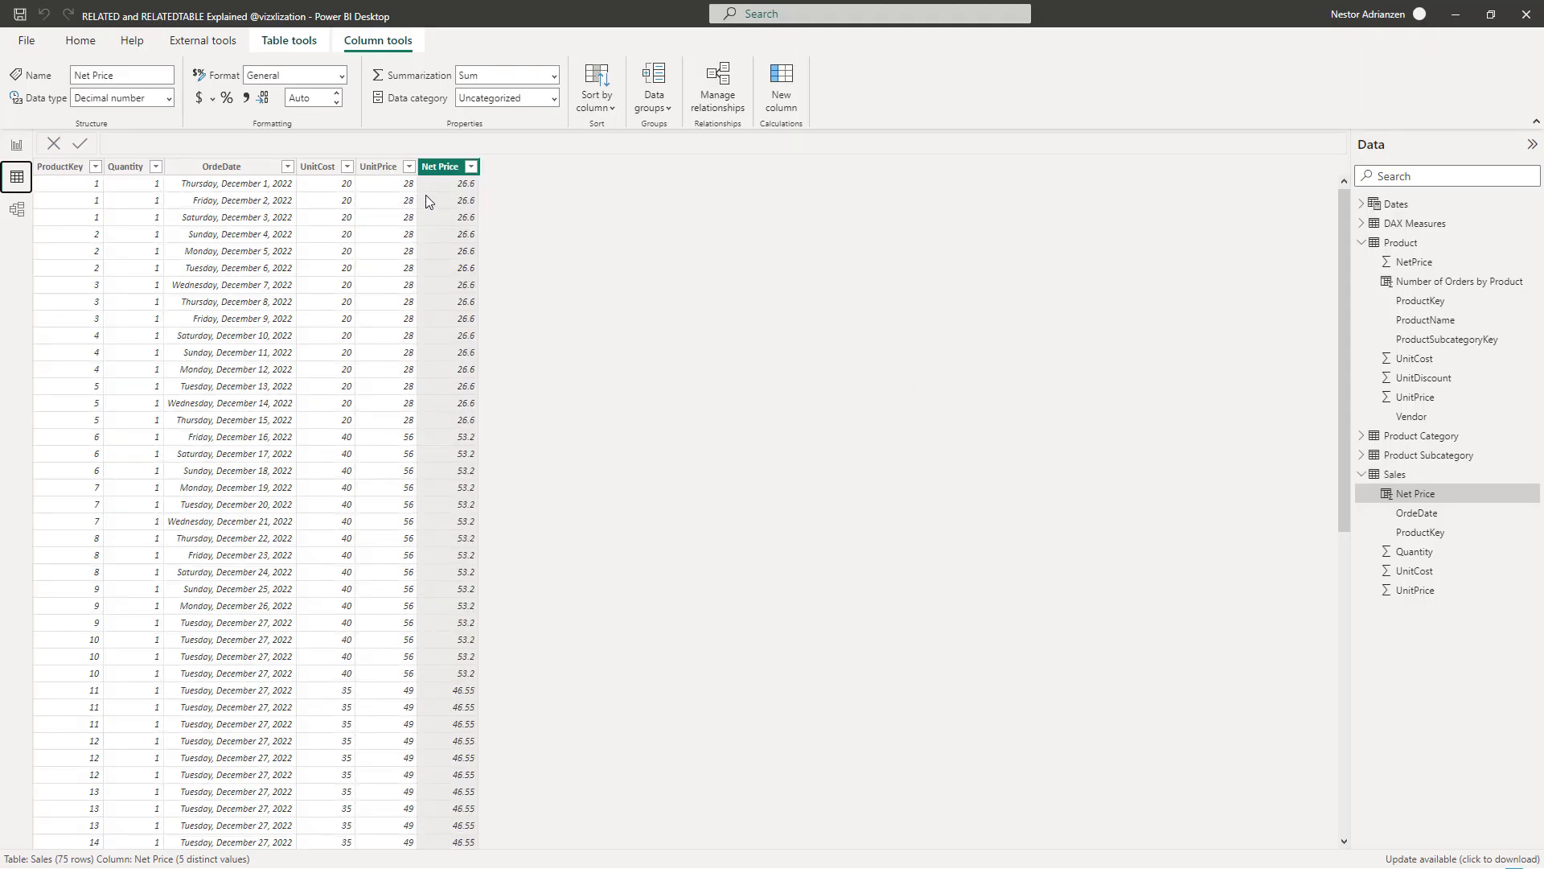
# Look through the Net Price values down to the last Sales rows, and return to the Examples report page.
pyautogui.scroll(-10, 458, 435)
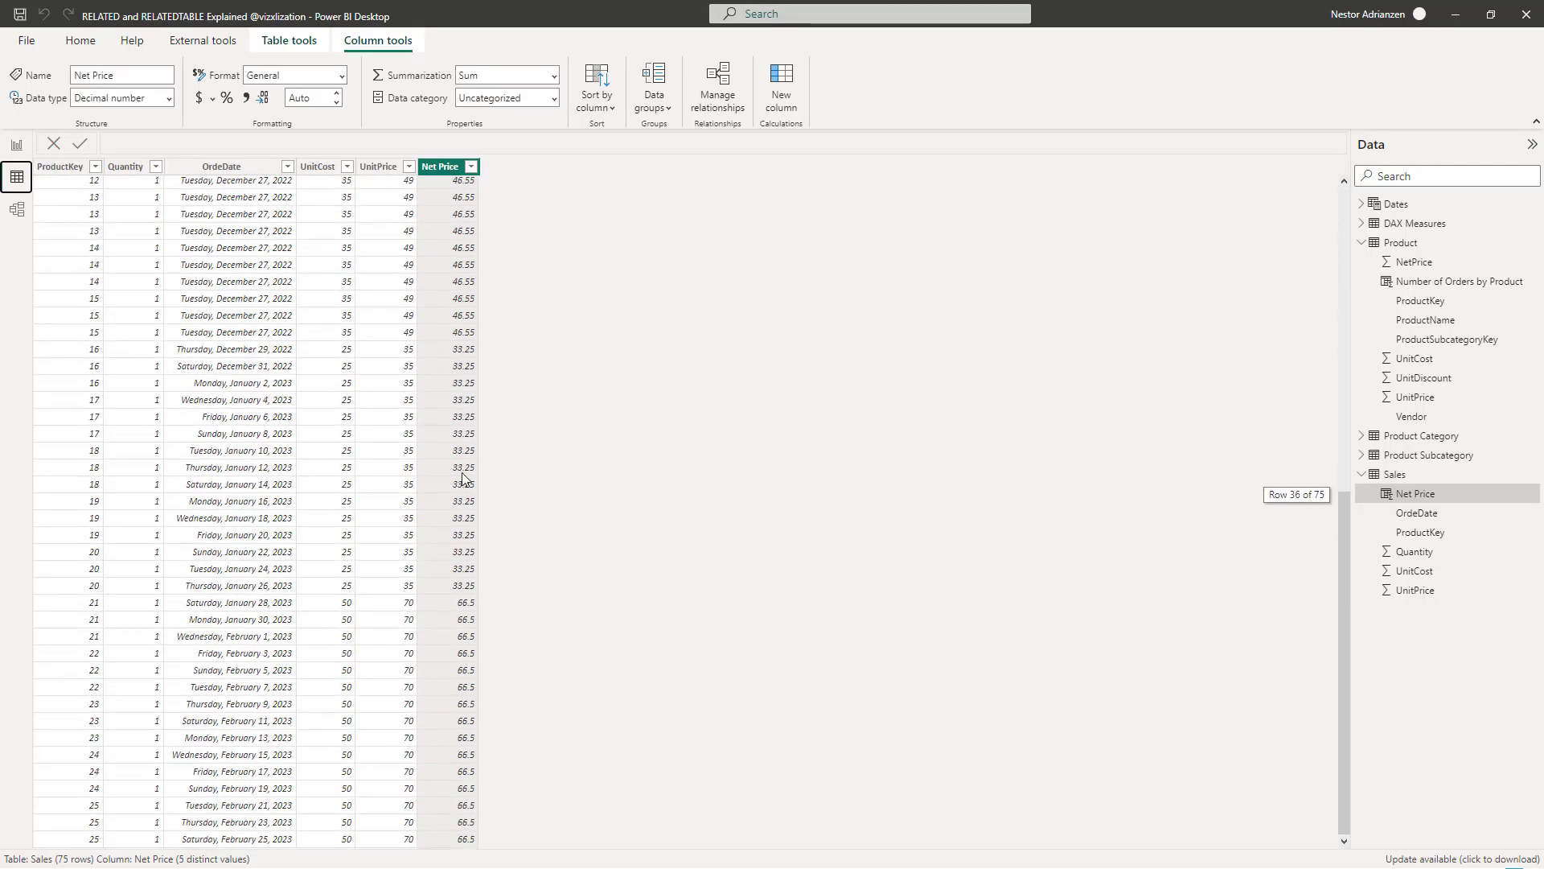
pyautogui.scroll(10, 464, 480)
pyautogui.click(17, 145)
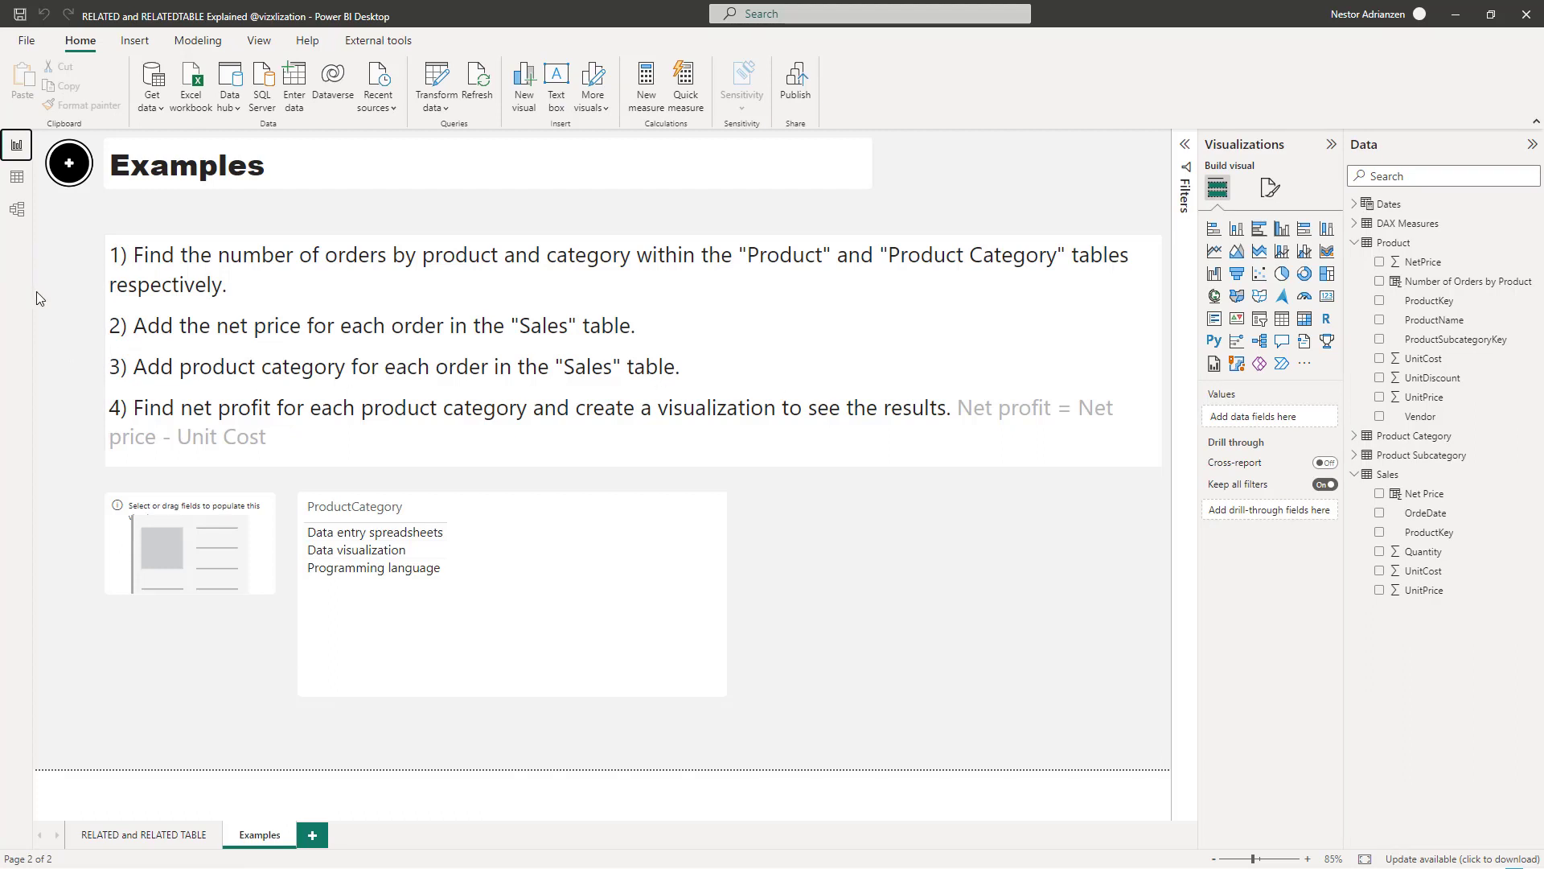
# Start a new calculated column in the Sales table named "Product Category".
pyautogui.click(1404, 475)
pyautogui.rightClick(1406, 480)
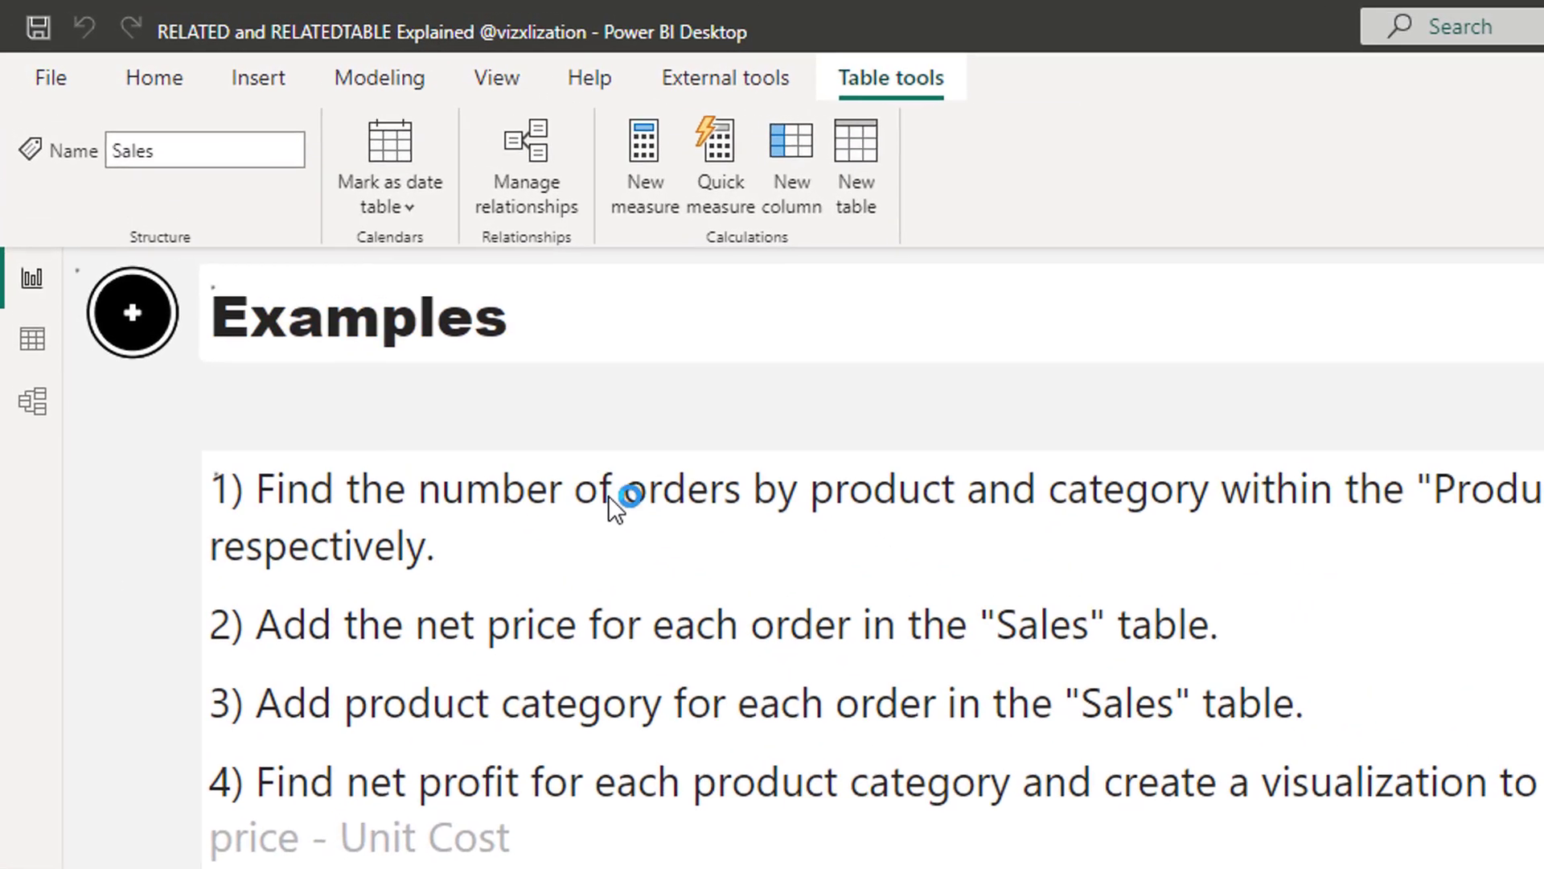
pyautogui.write('Product Category = ')
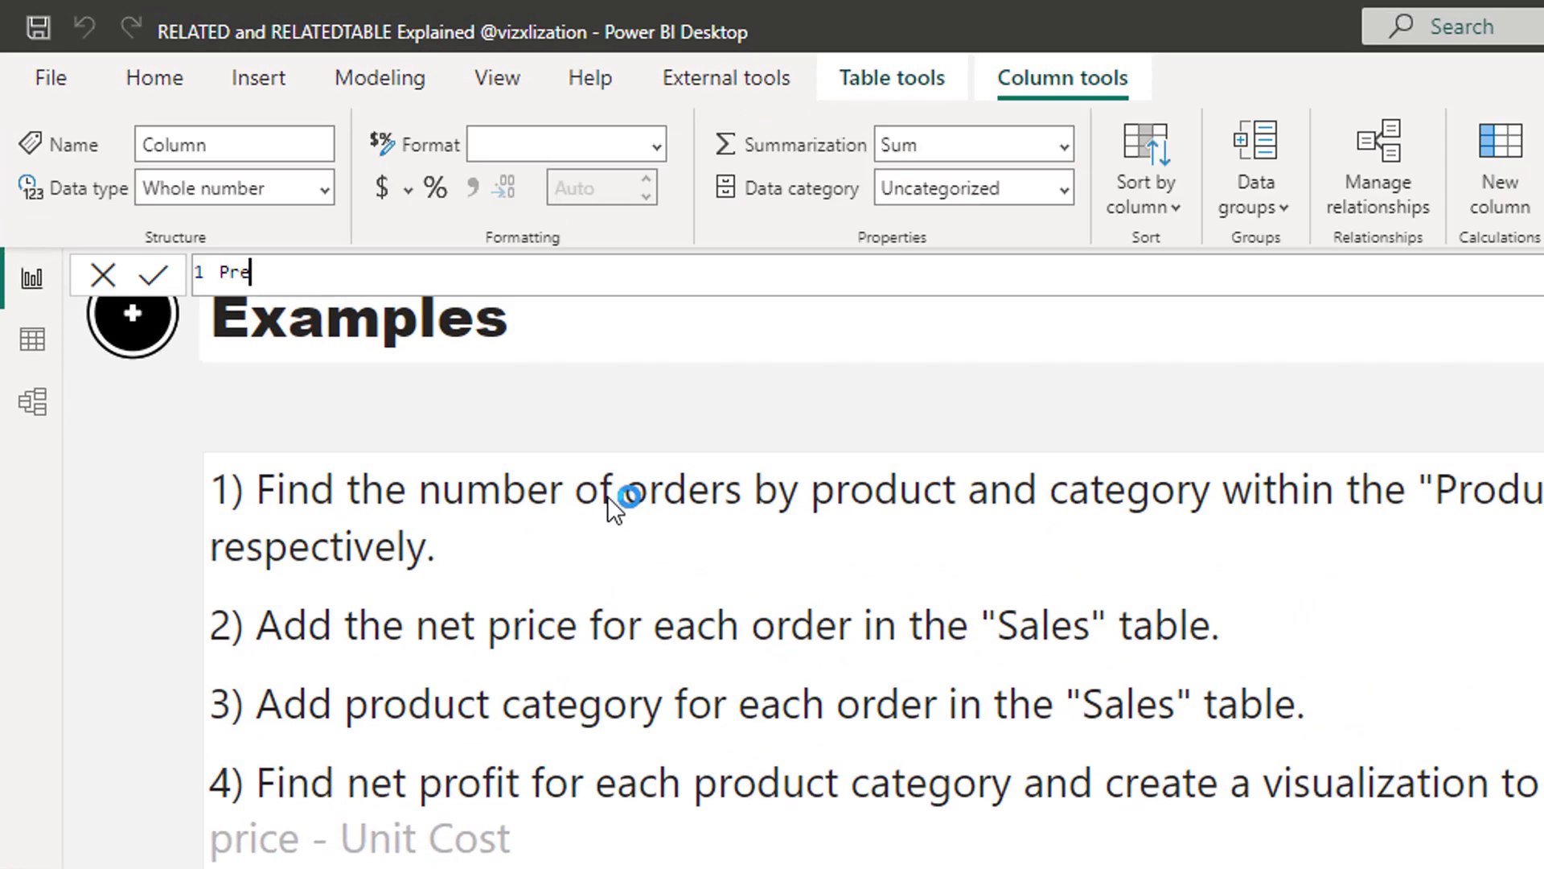
# Enter RELATED ( 'Product Category'[ProductCategory]) as the Product Category formula and commit it.
pyautogui.write('re')
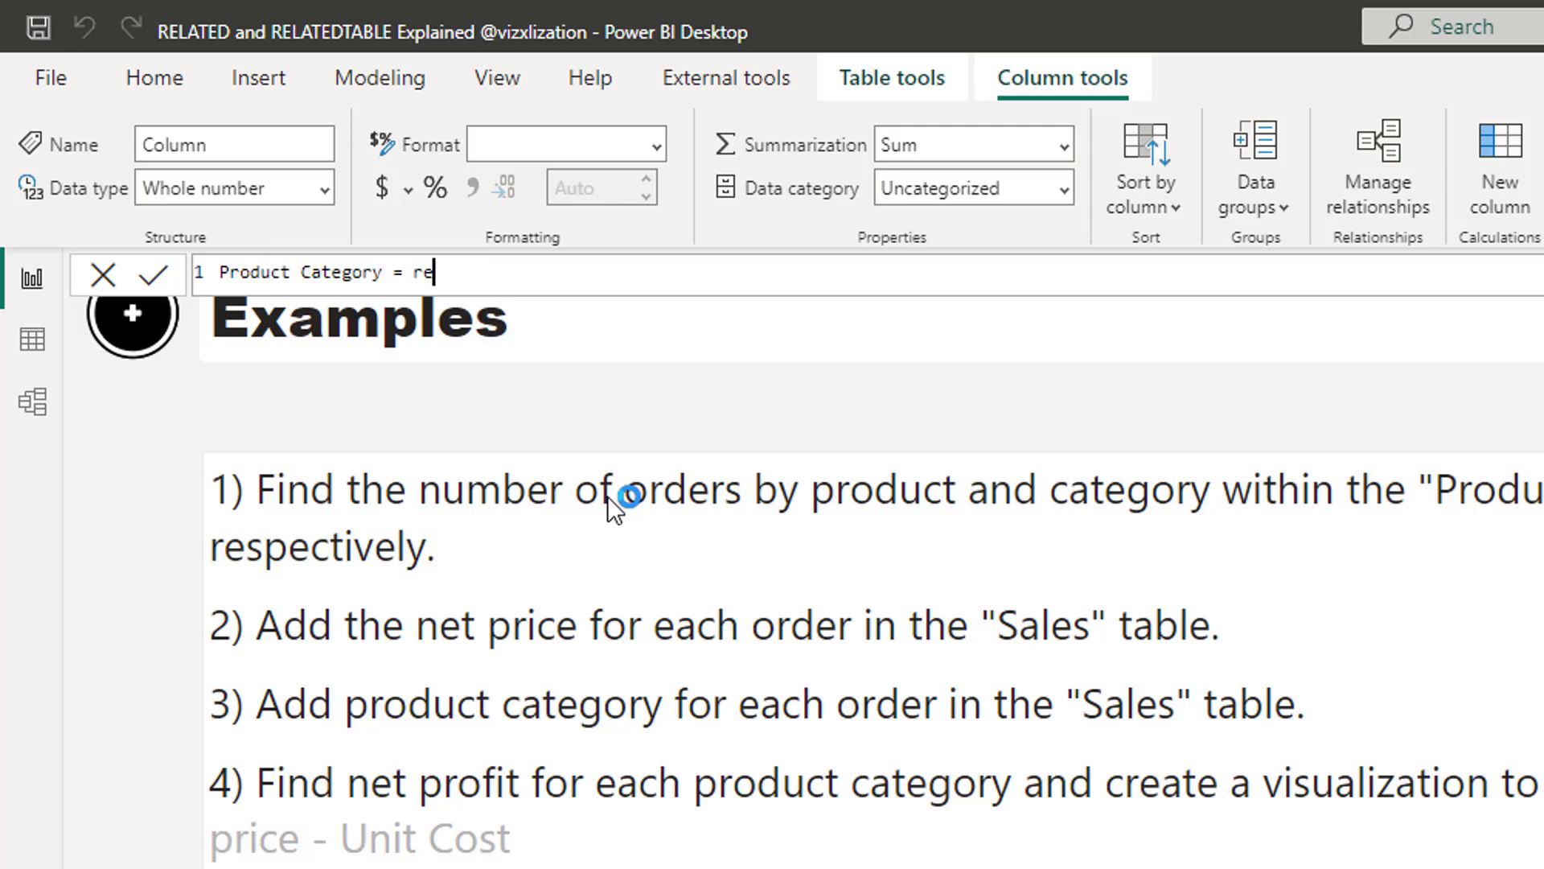
pyautogui.write('l')
pyautogui.press('BackSpace')
pyautogui.press('BackSpace')
pyautogui.press('BackSpace')
pyautogui.write('RELATED (')
pyautogui.write("'Po")
pyautogui.press('BackSpace')
pyautogui.write('roduct Cate')
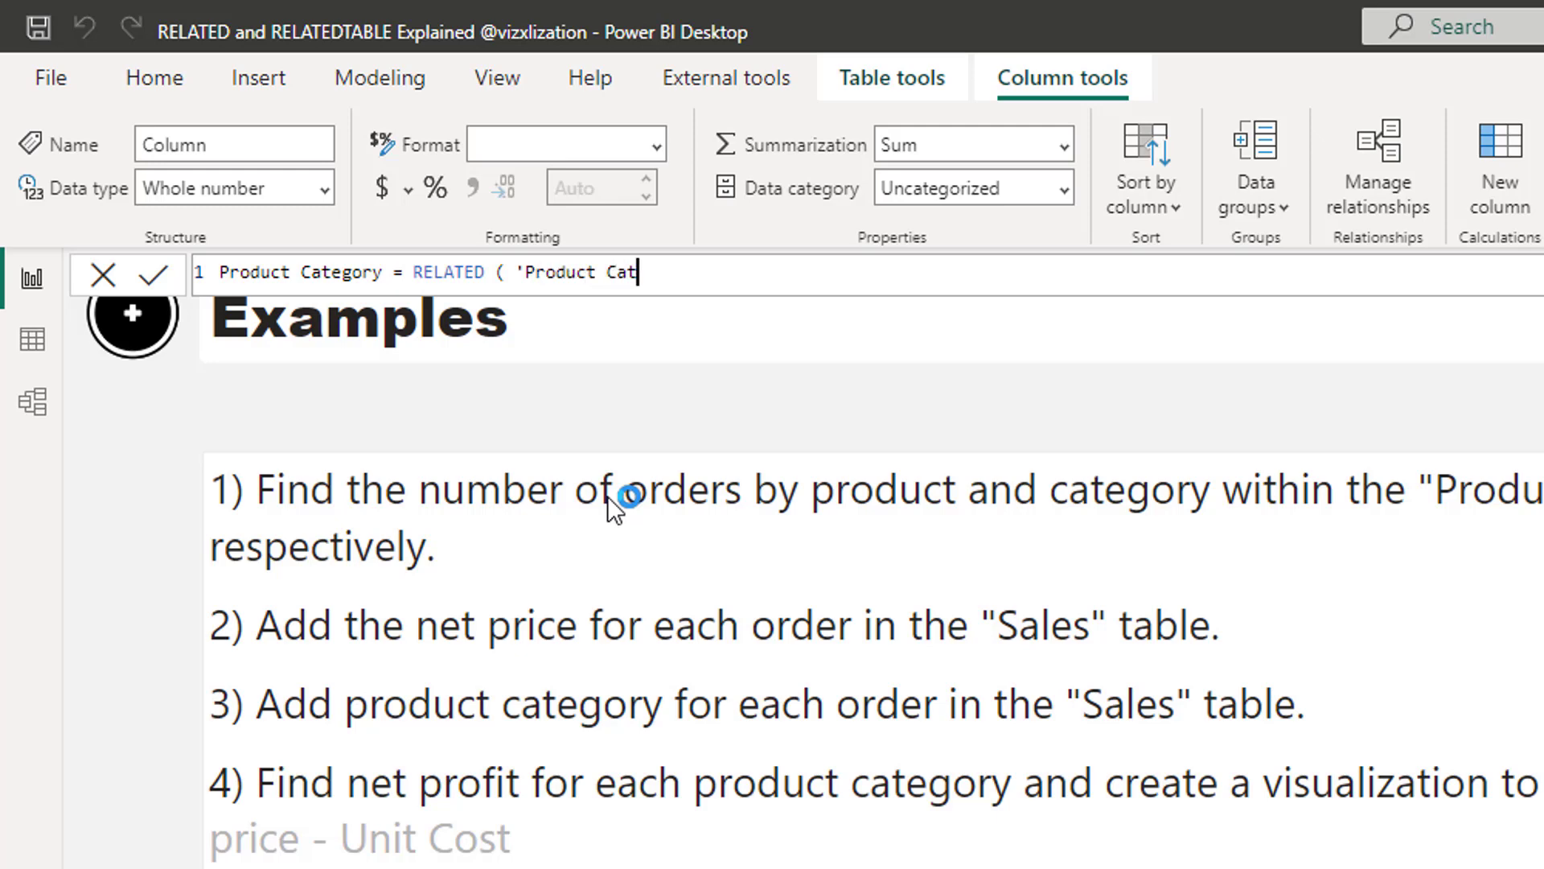
pyautogui.write("gory' []")
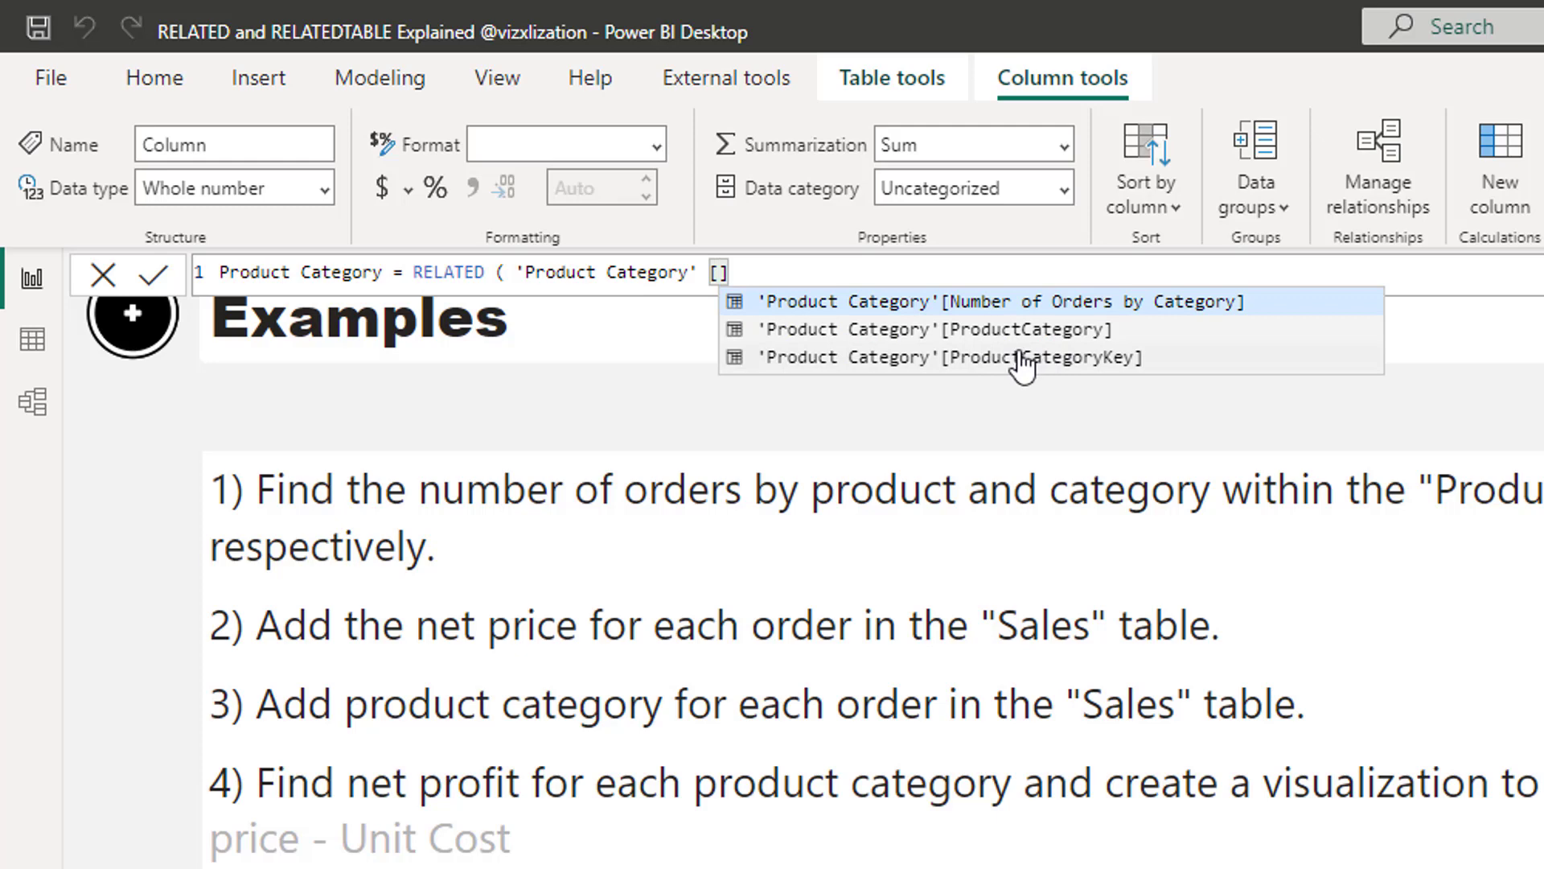
pyautogui.click(1046, 330)
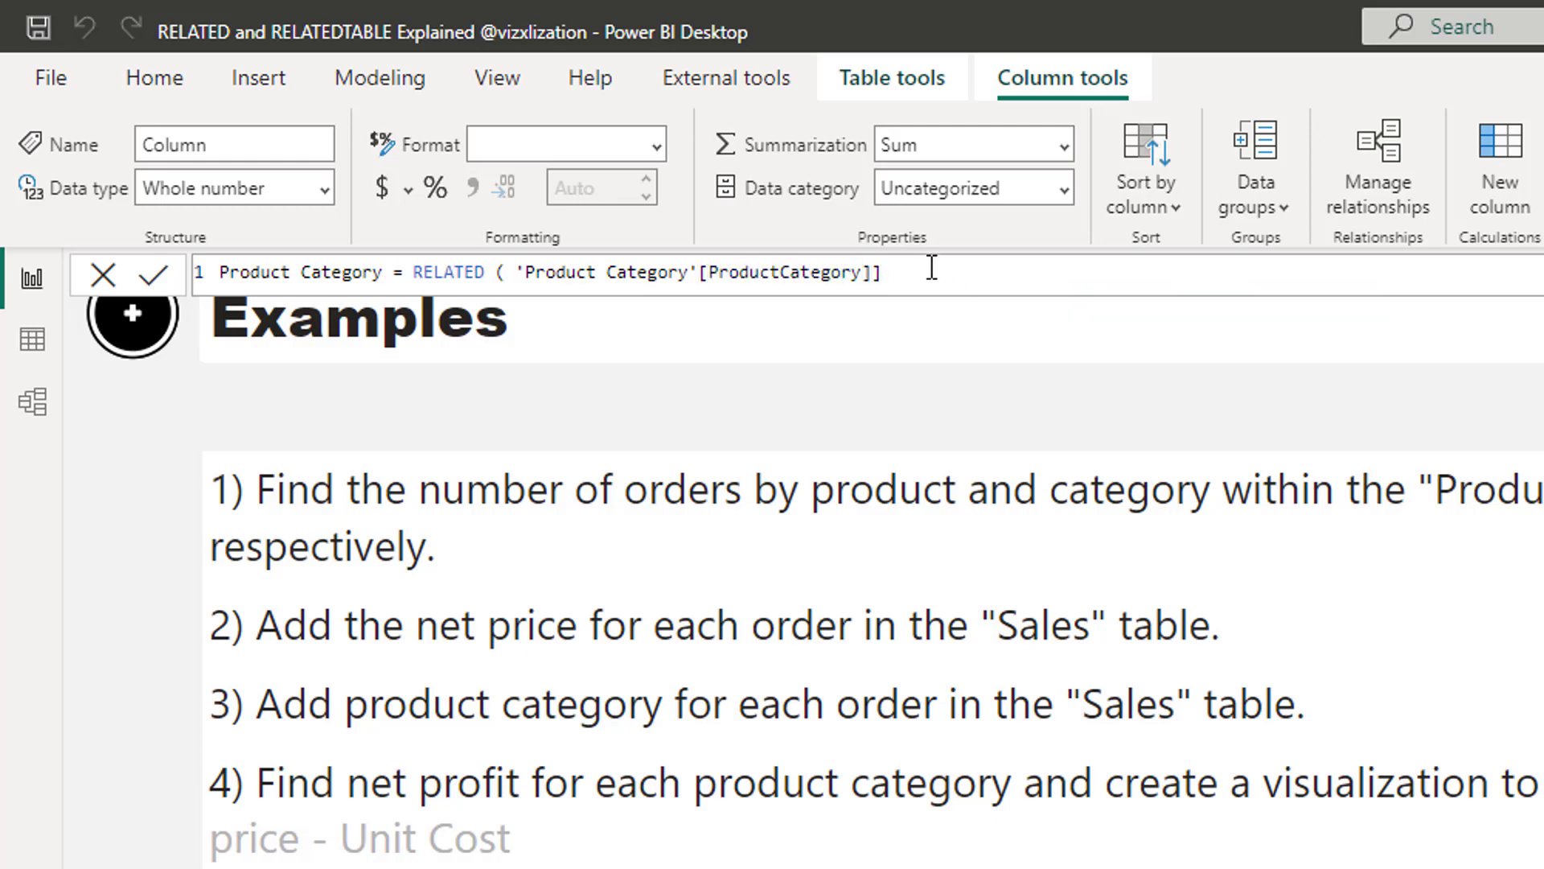
pyautogui.press('BackSpace')
pyautogui.write(')')
pyautogui.press('Return')
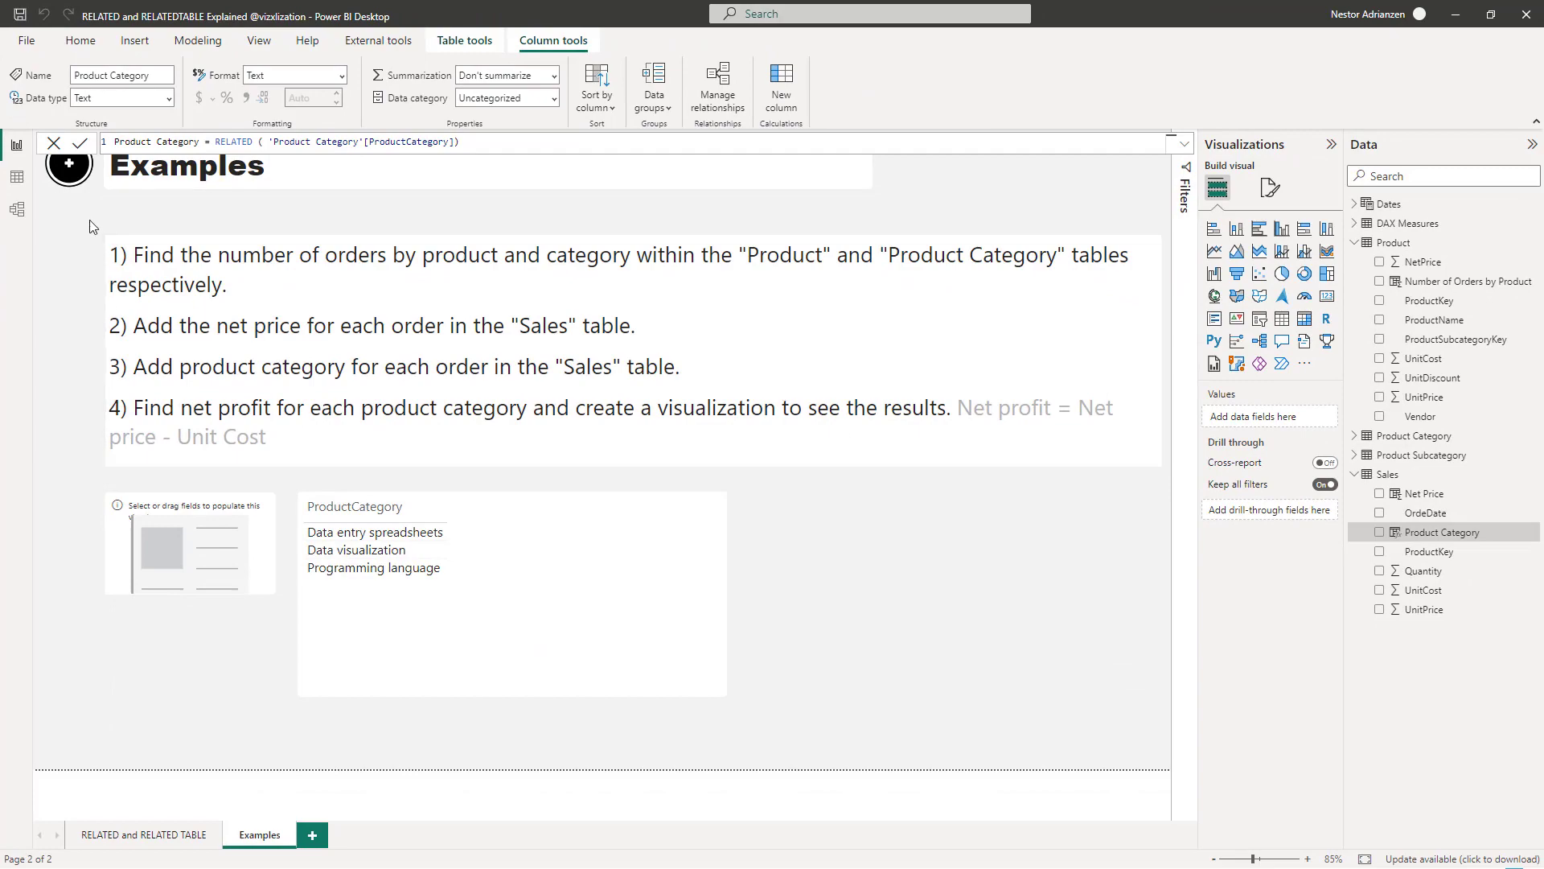
# Check the Product Category column across all rows of the Sales table data.
pyautogui.click(17, 177)
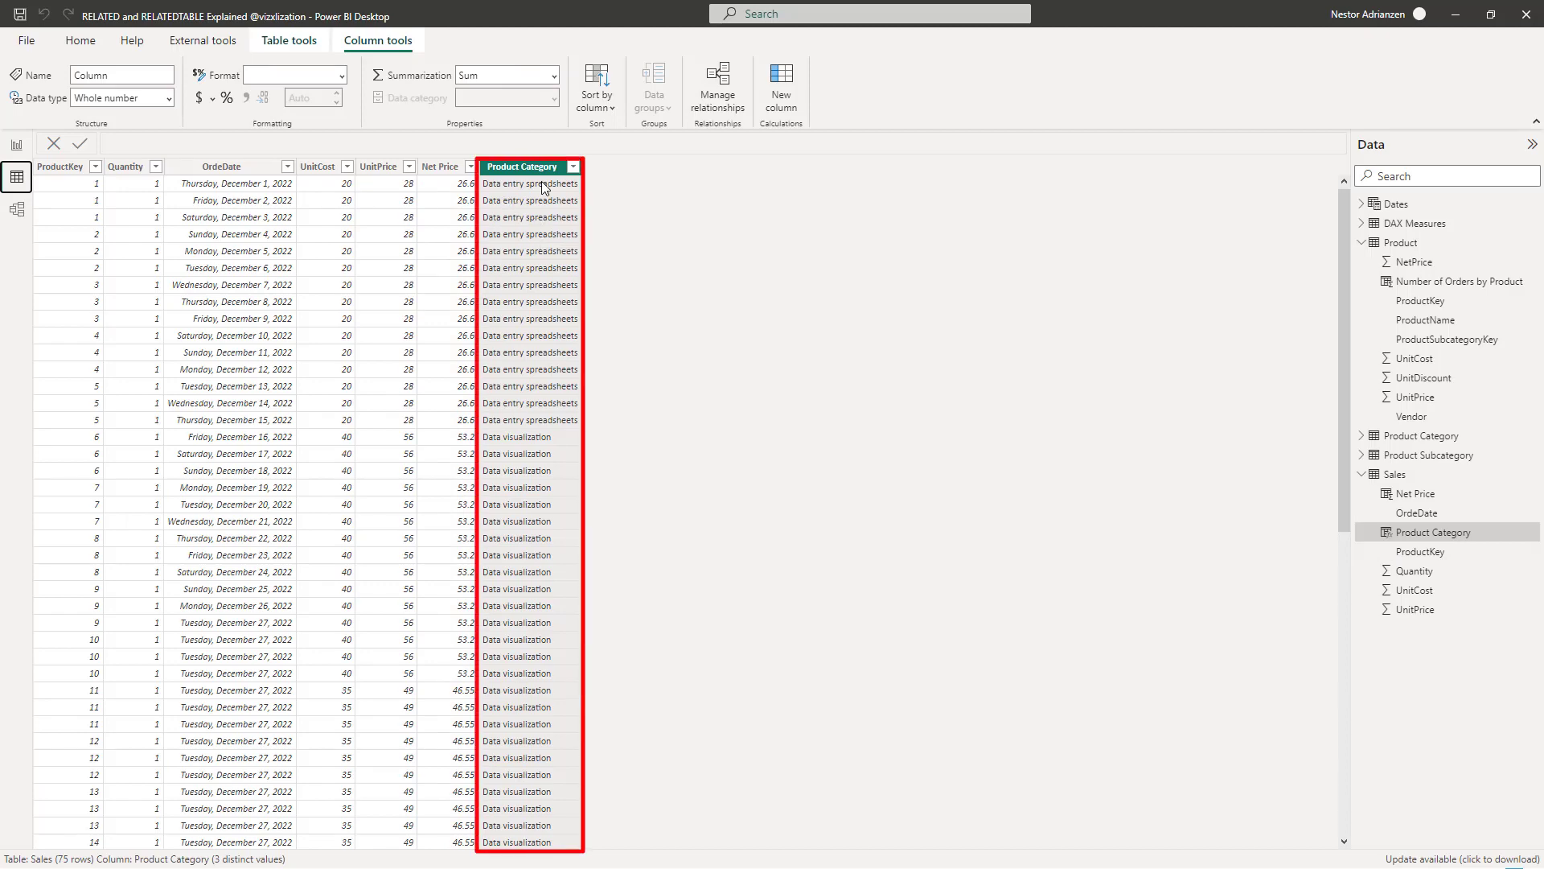
pyautogui.scroll(-12, 527, 362)
pyautogui.scroll(10, 524, 373)
pyautogui.scroll(2, 529, 378)
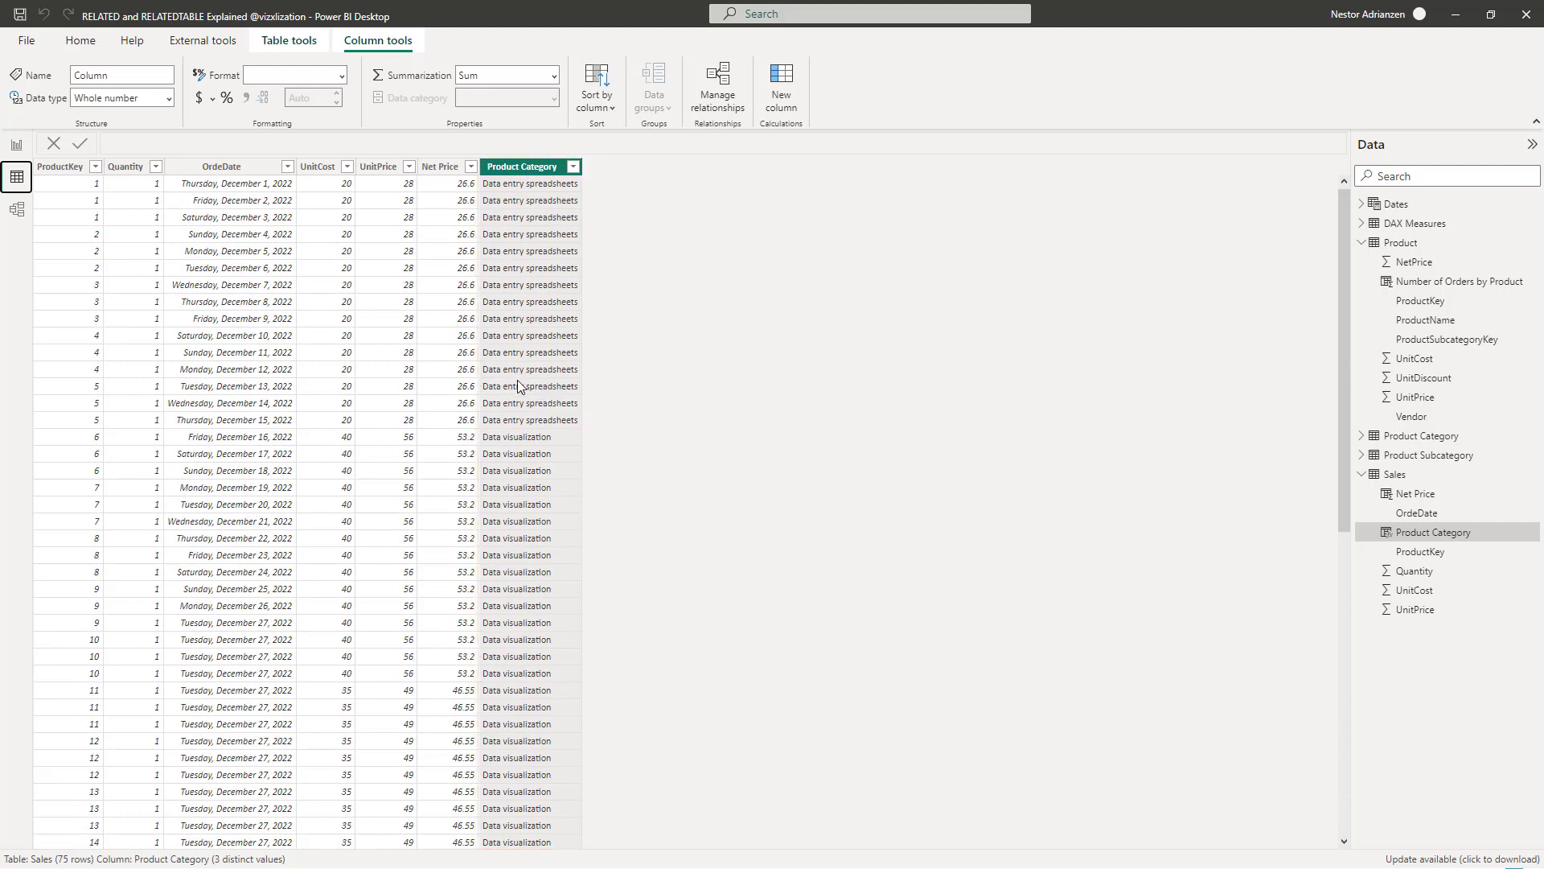
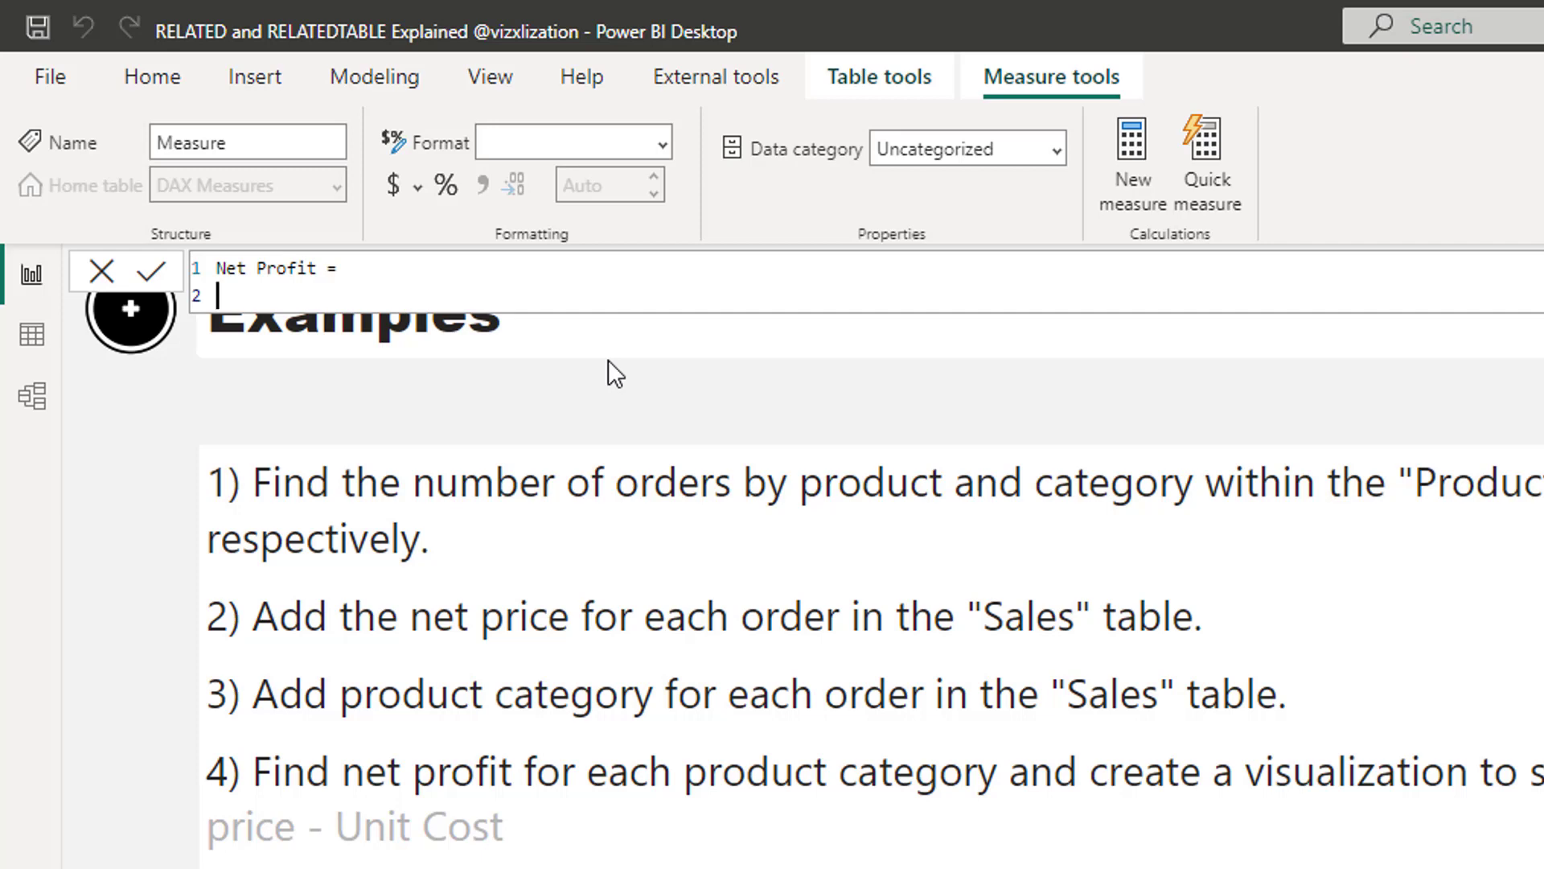
# Begin the Net Profit measure's formula with SUMX and Sales as its table argument, each on its own line.
pyautogui.write('sum')
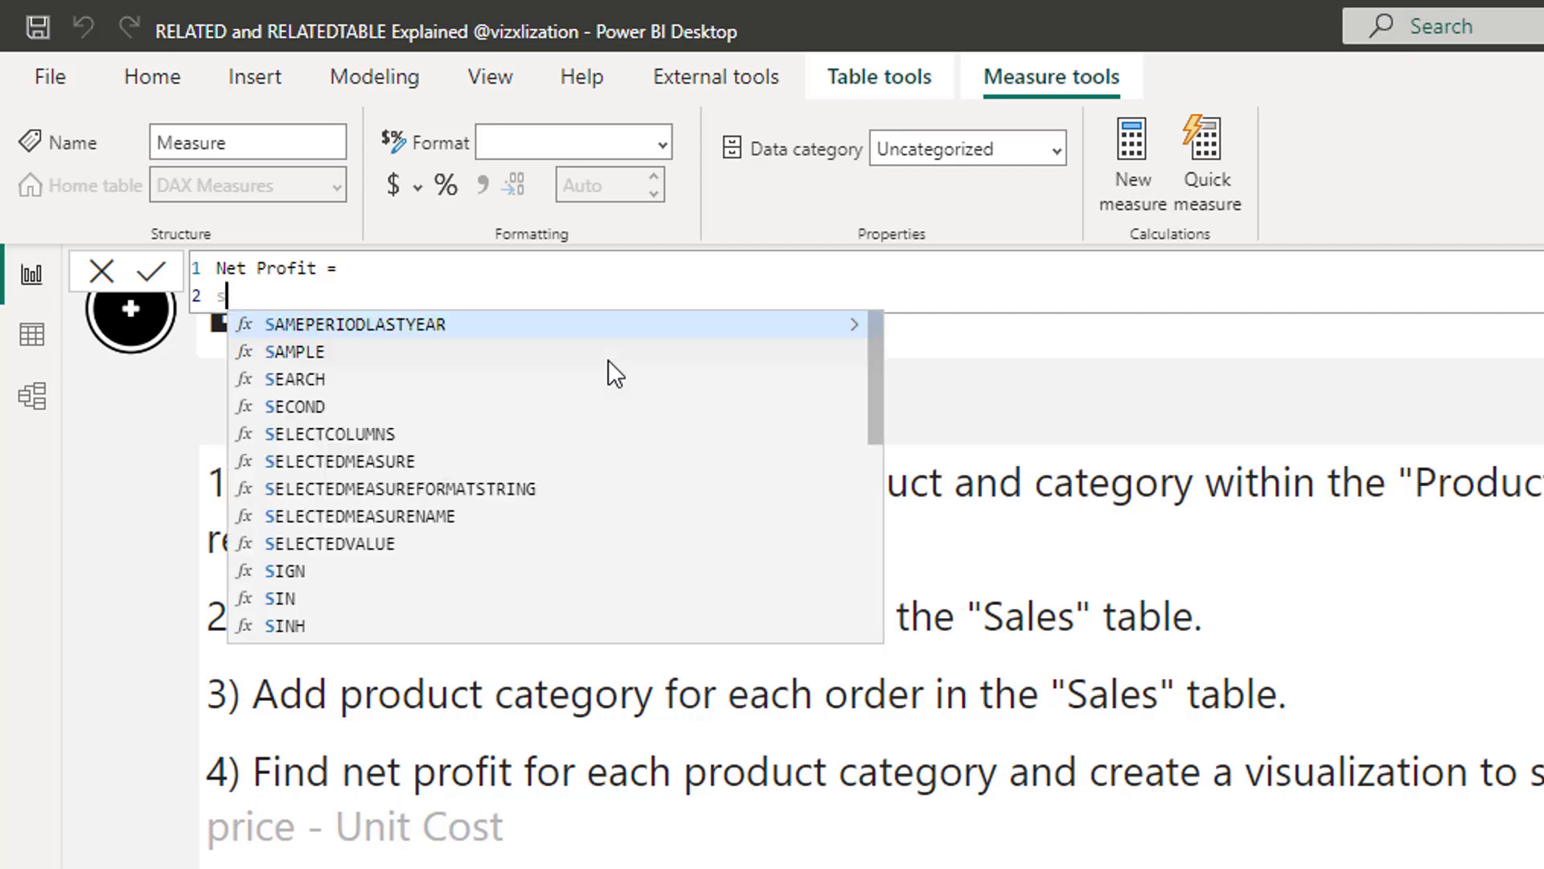
pyautogui.press('Down')
pyautogui.press('Down')
pyautogui.press('Down')
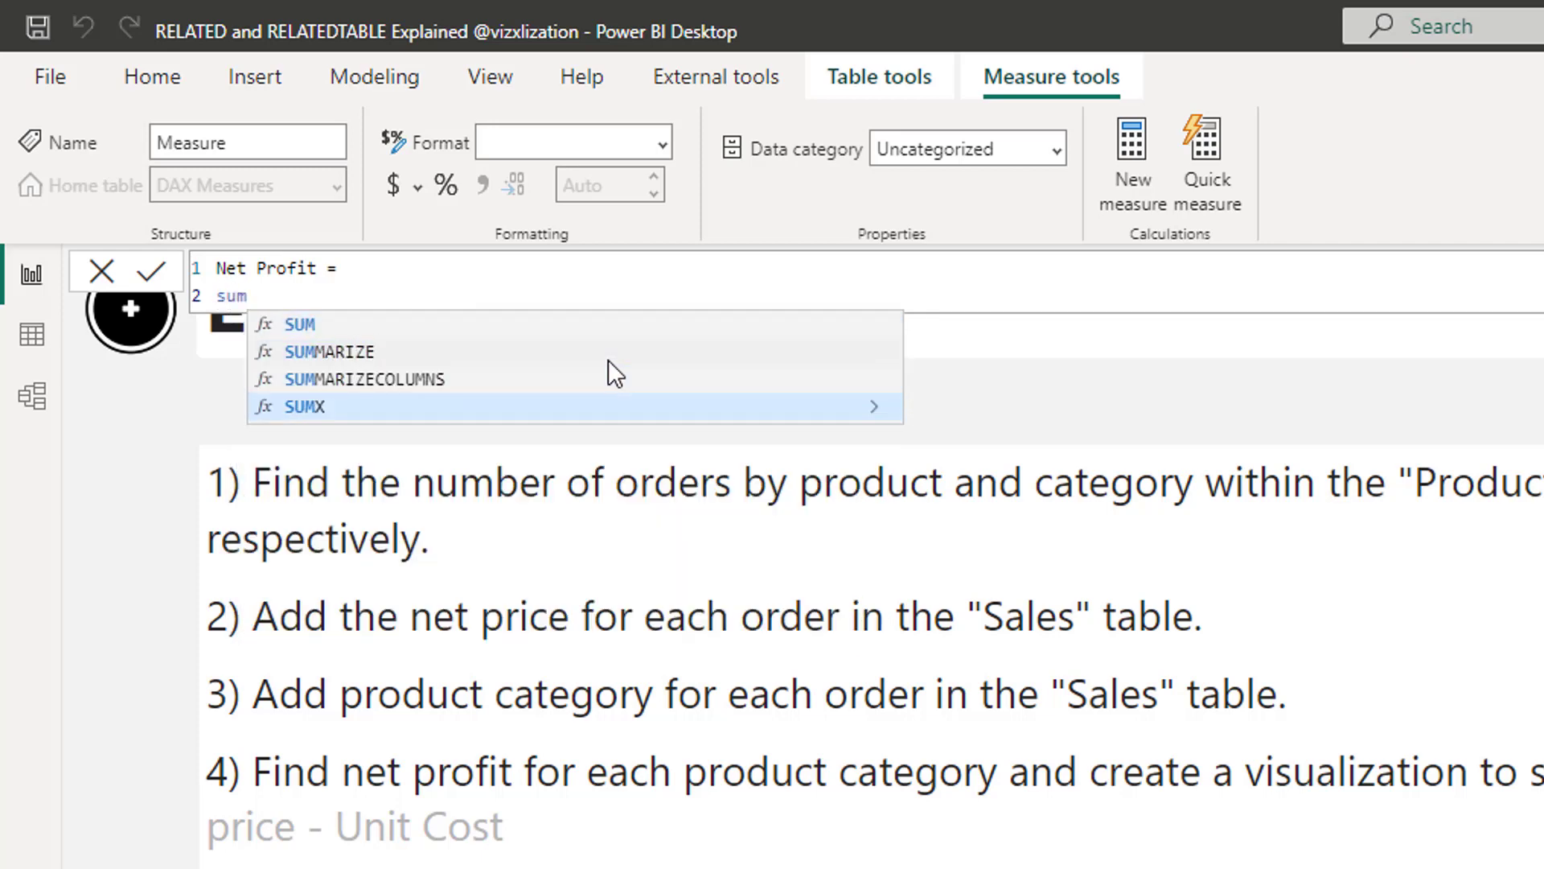
pyautogui.press('Tab')
pyautogui.hotkey('shift', 'Return')
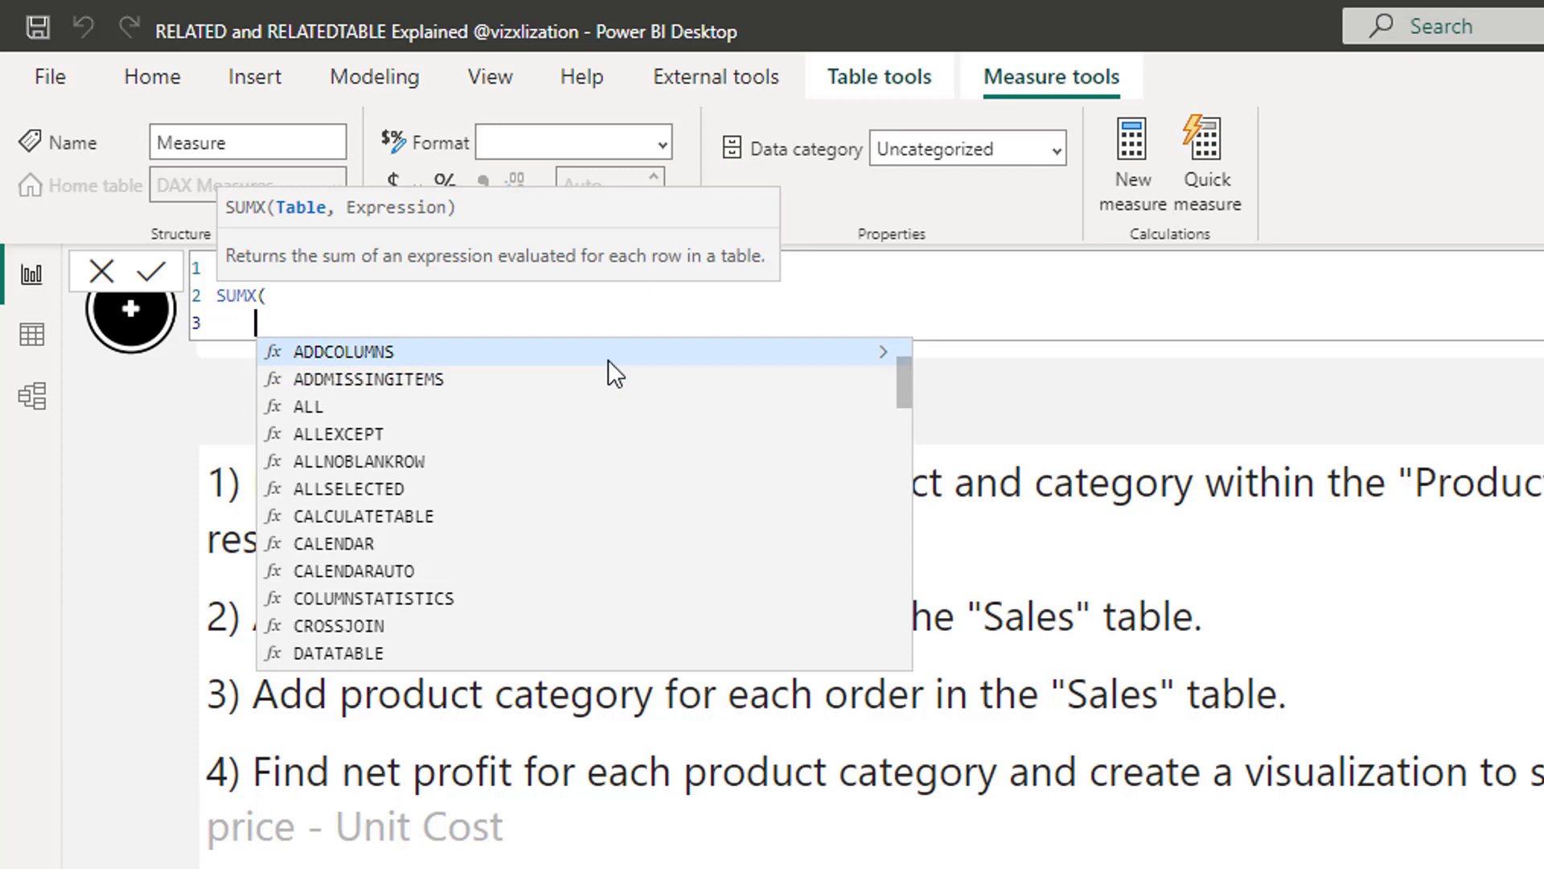
pyautogui.write('sale')
pyautogui.press('Tab')
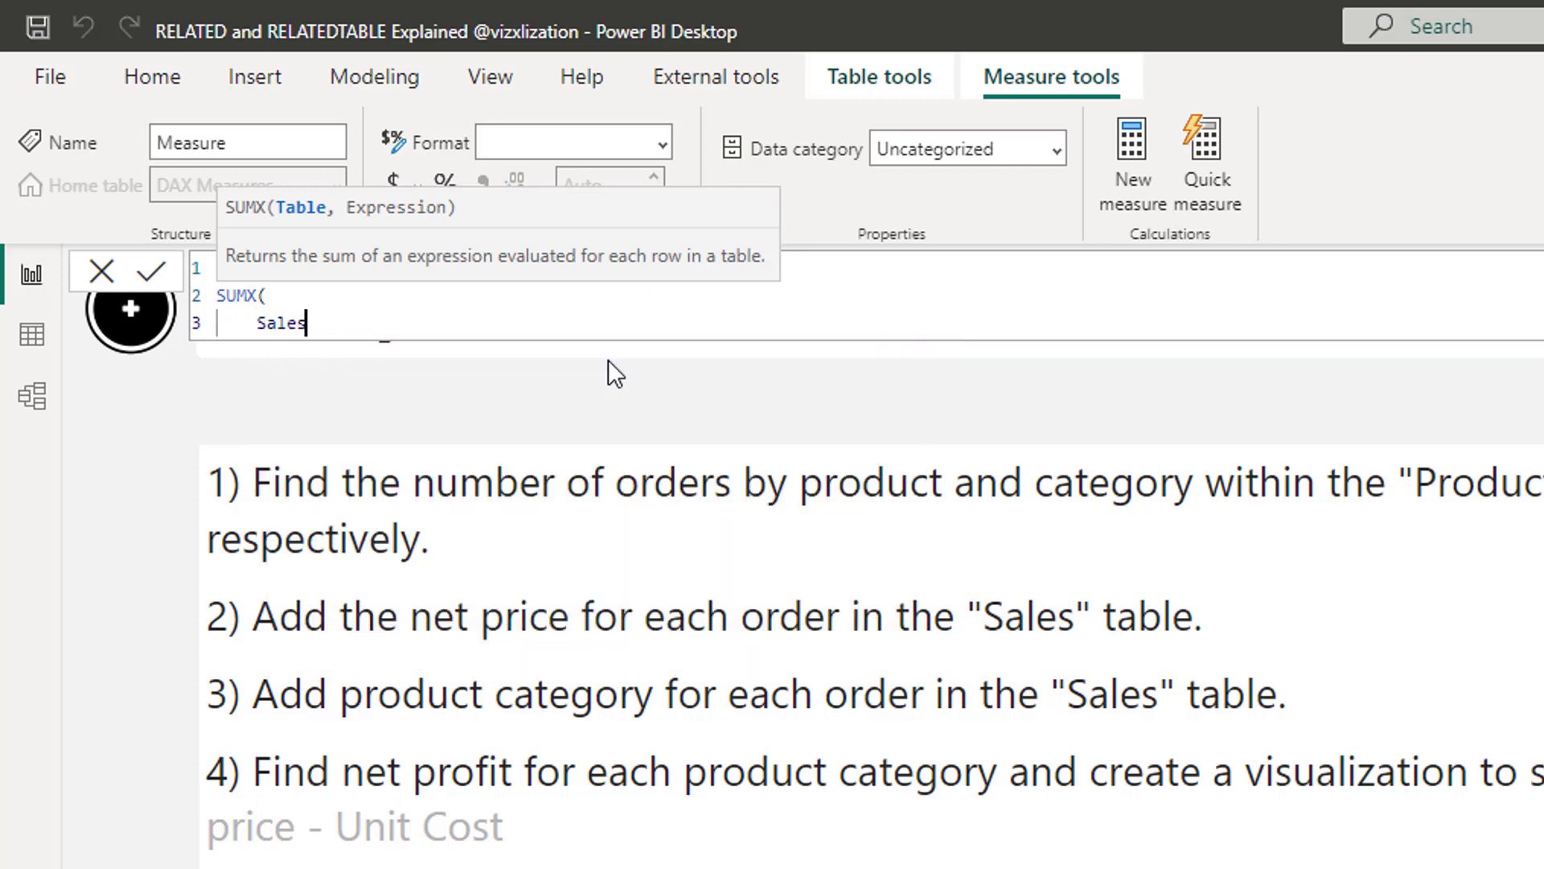
pyautogui.write(',')
pyautogui.hotkey('shift', 'Return')
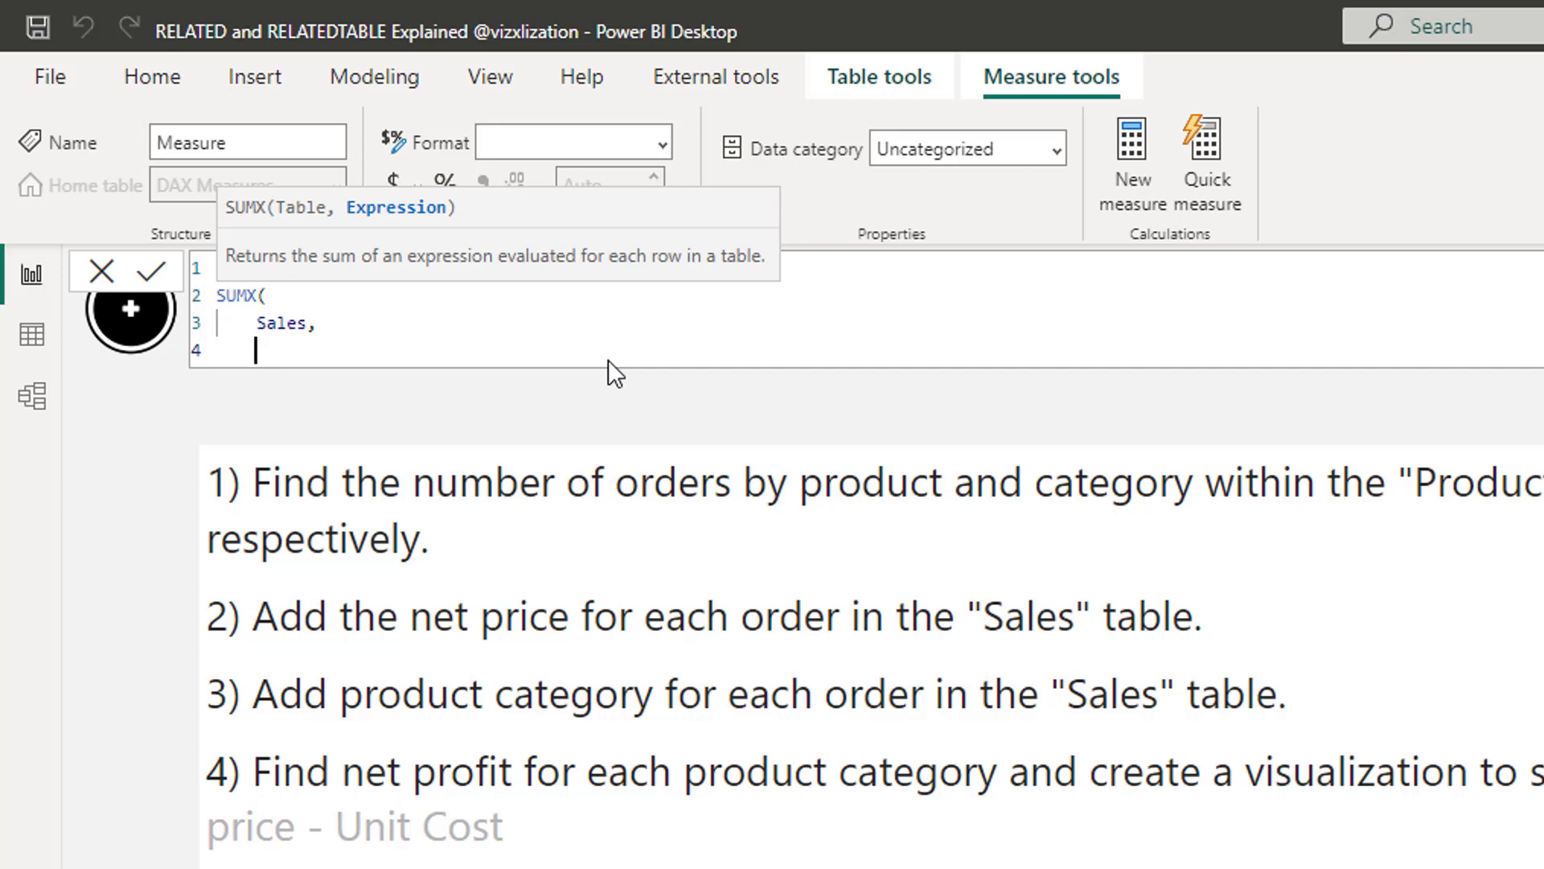
# Enter RELATED('Product'[NetPrice]) - Sales[UnitCost] as the SUMX expression, close the function and commit the Net Profit measure.
pyautogui.write('rel')
pyautogui.press('Tab')
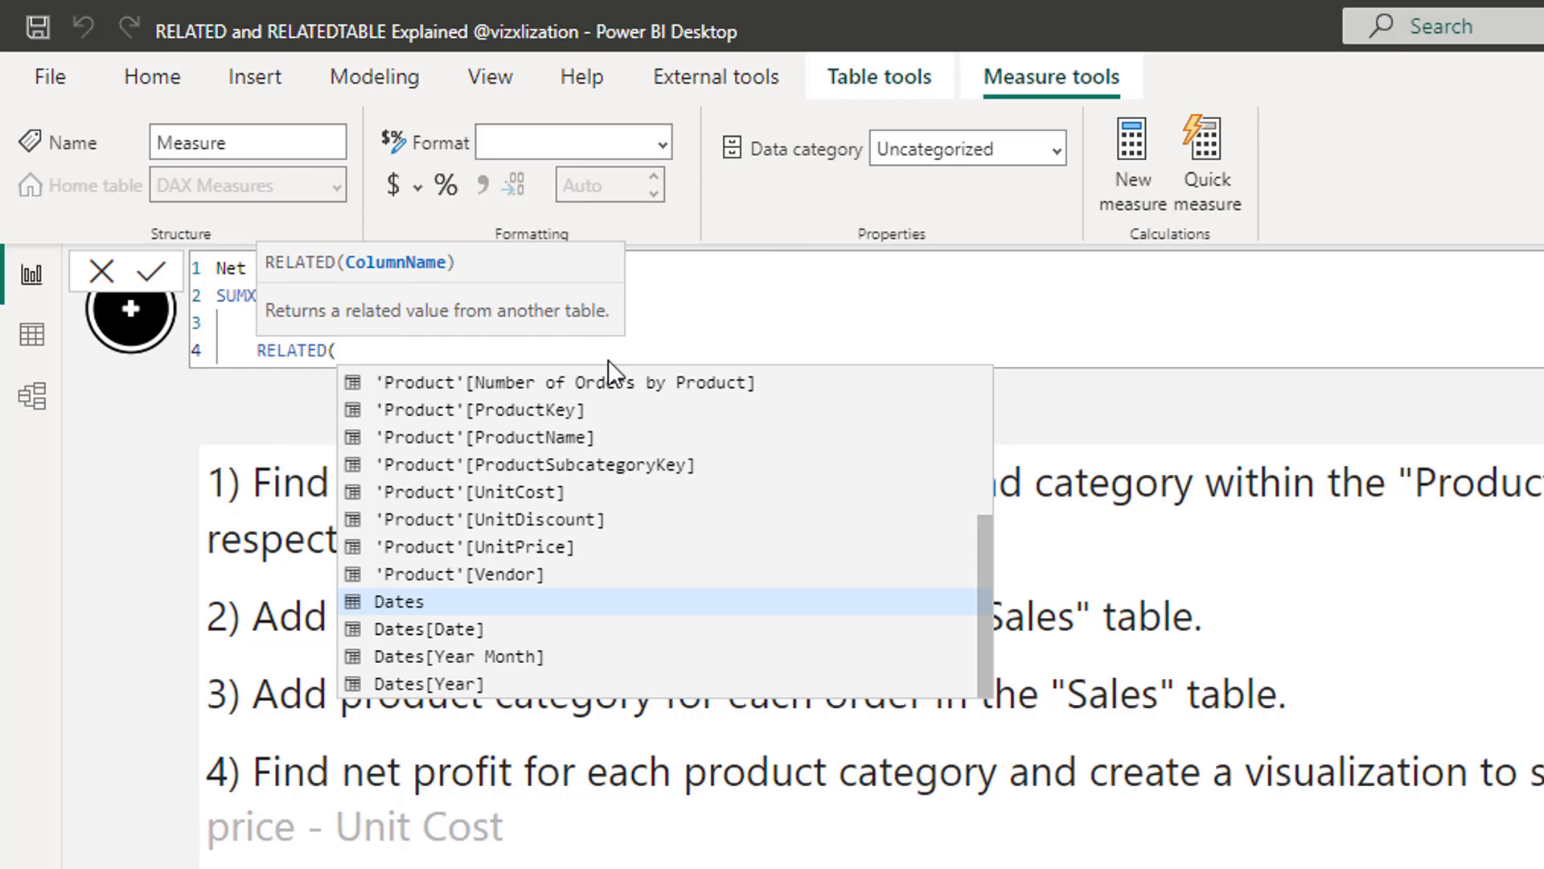
pyautogui.write('net')
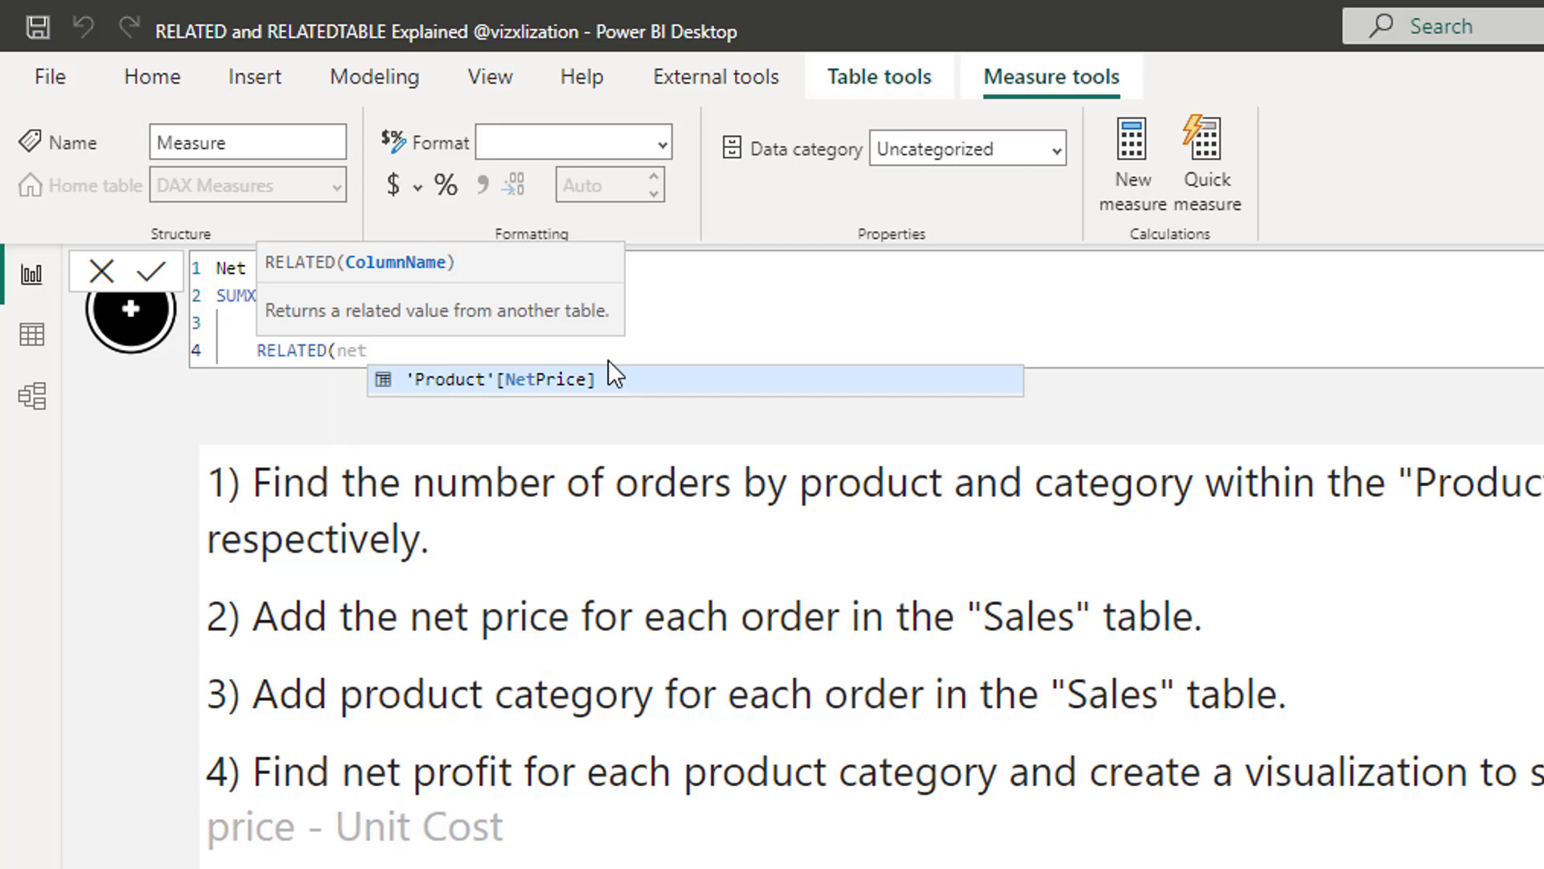
pyautogui.press('Tab')
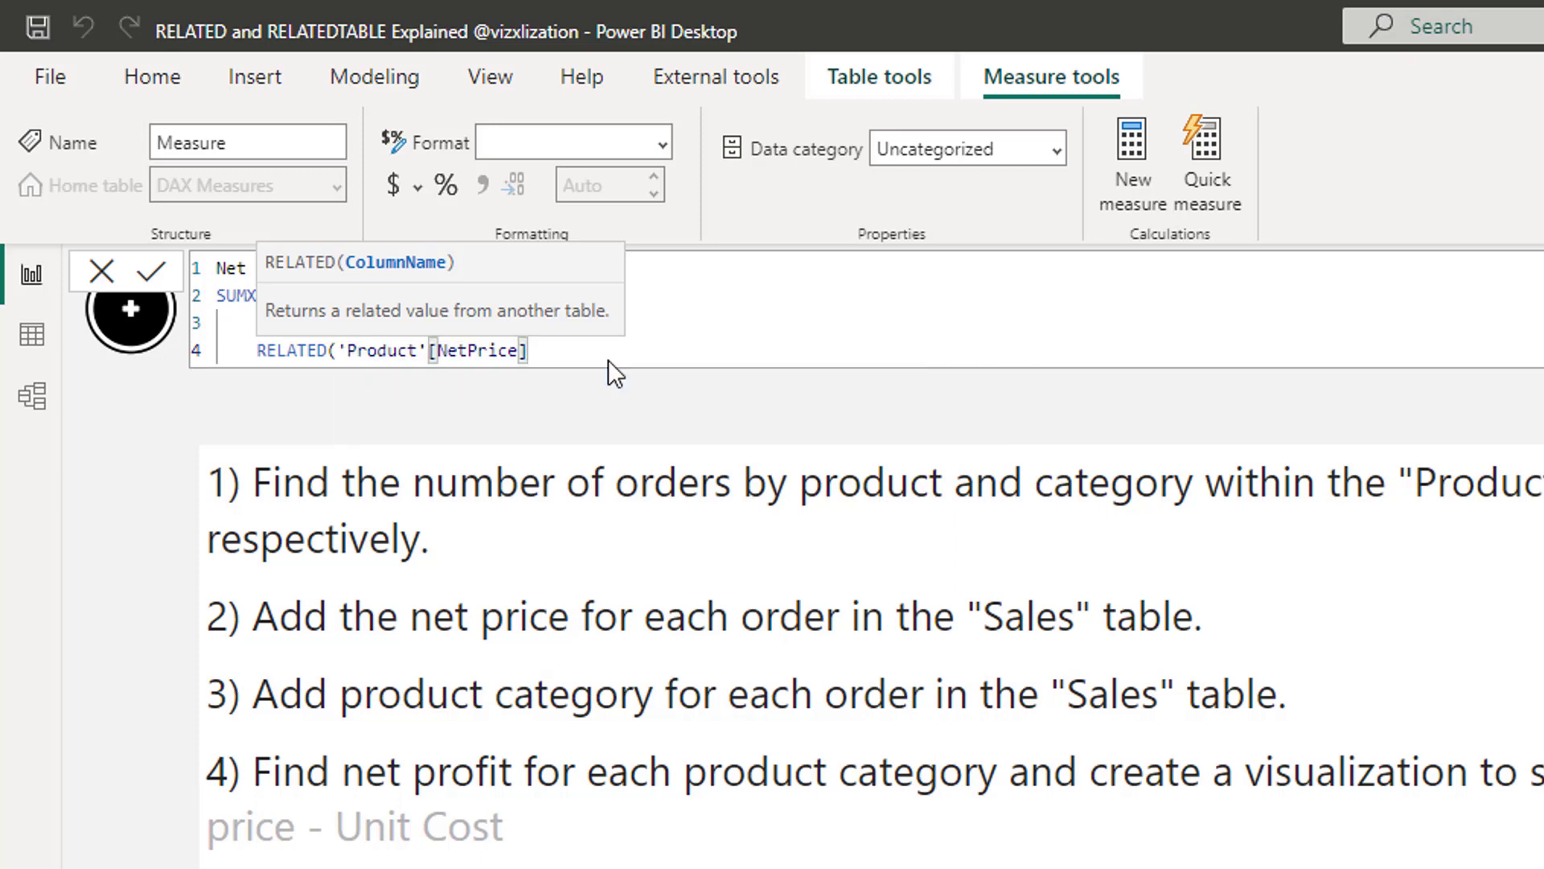
pyautogui.write(') - ')
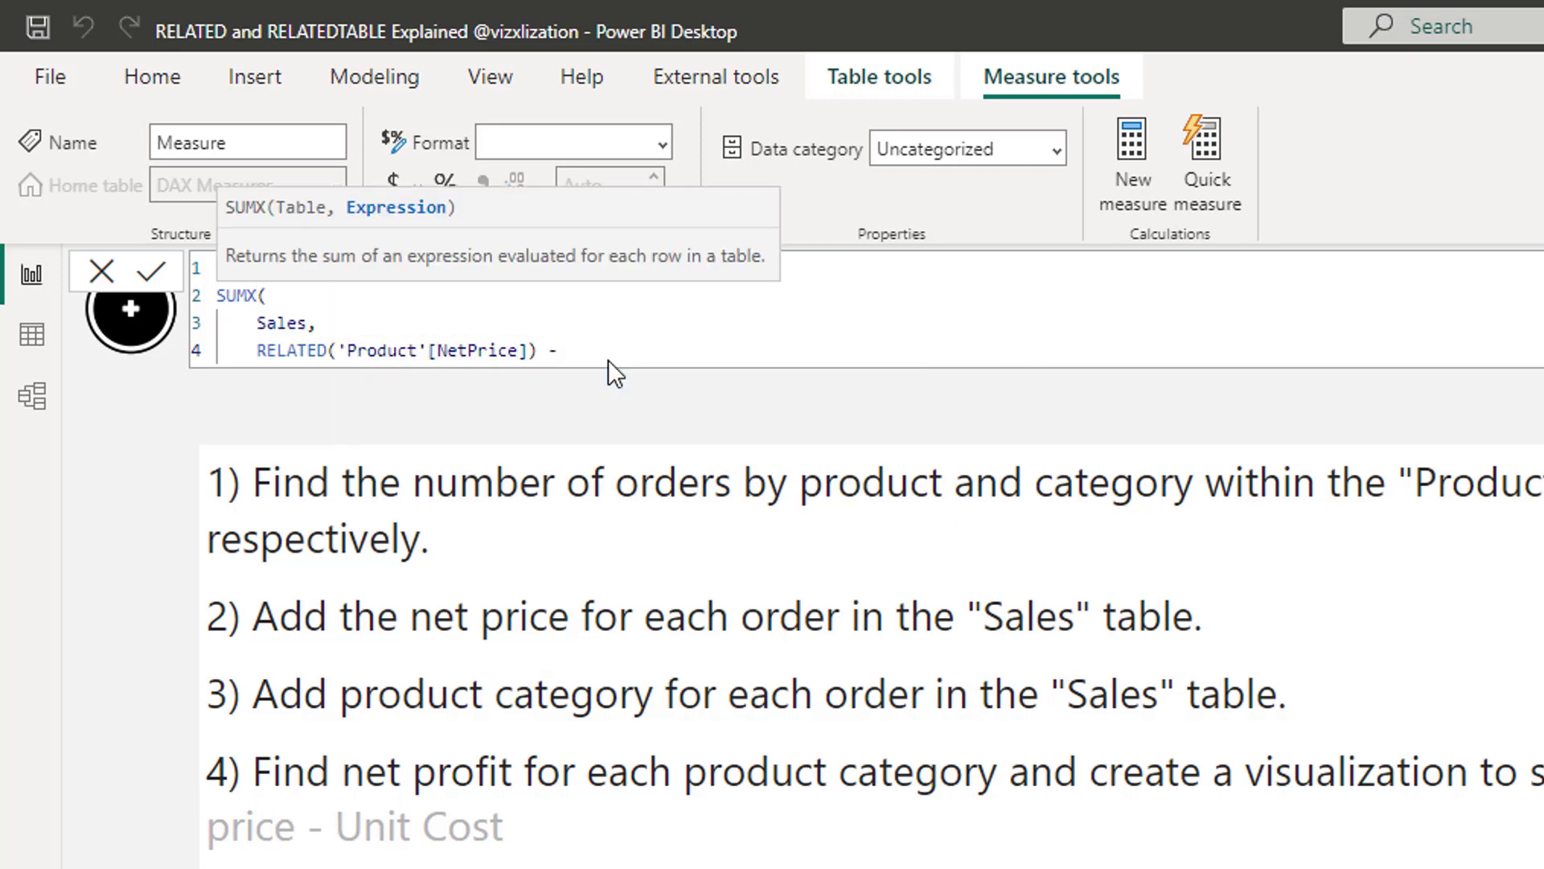
pyautogui.write('sal')
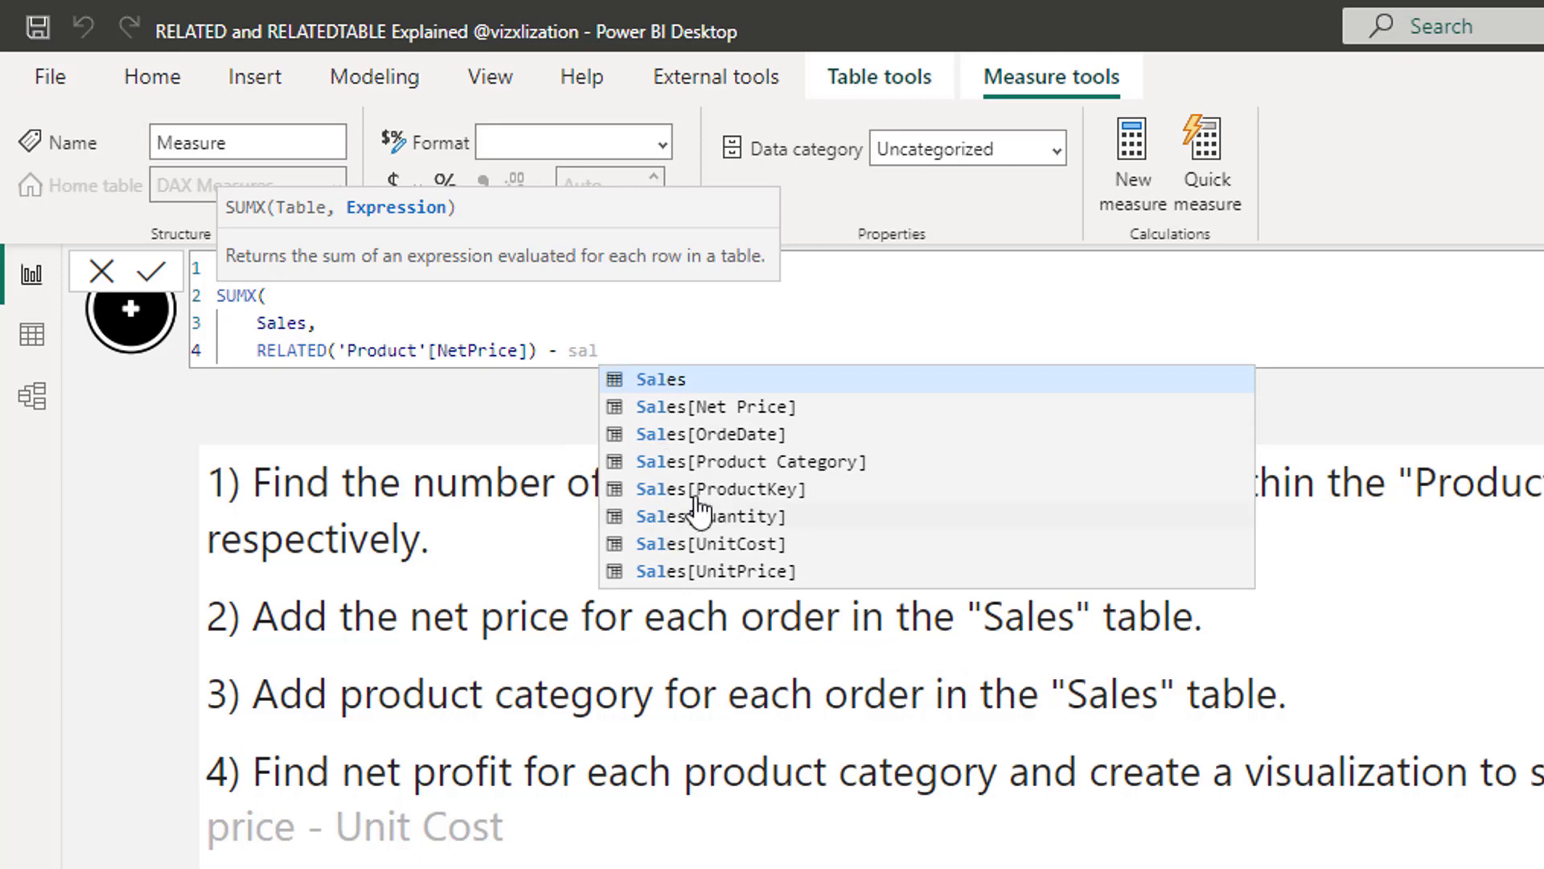
pyautogui.click(754, 547)
pyautogui.press('Return')
pyautogui.write(')')
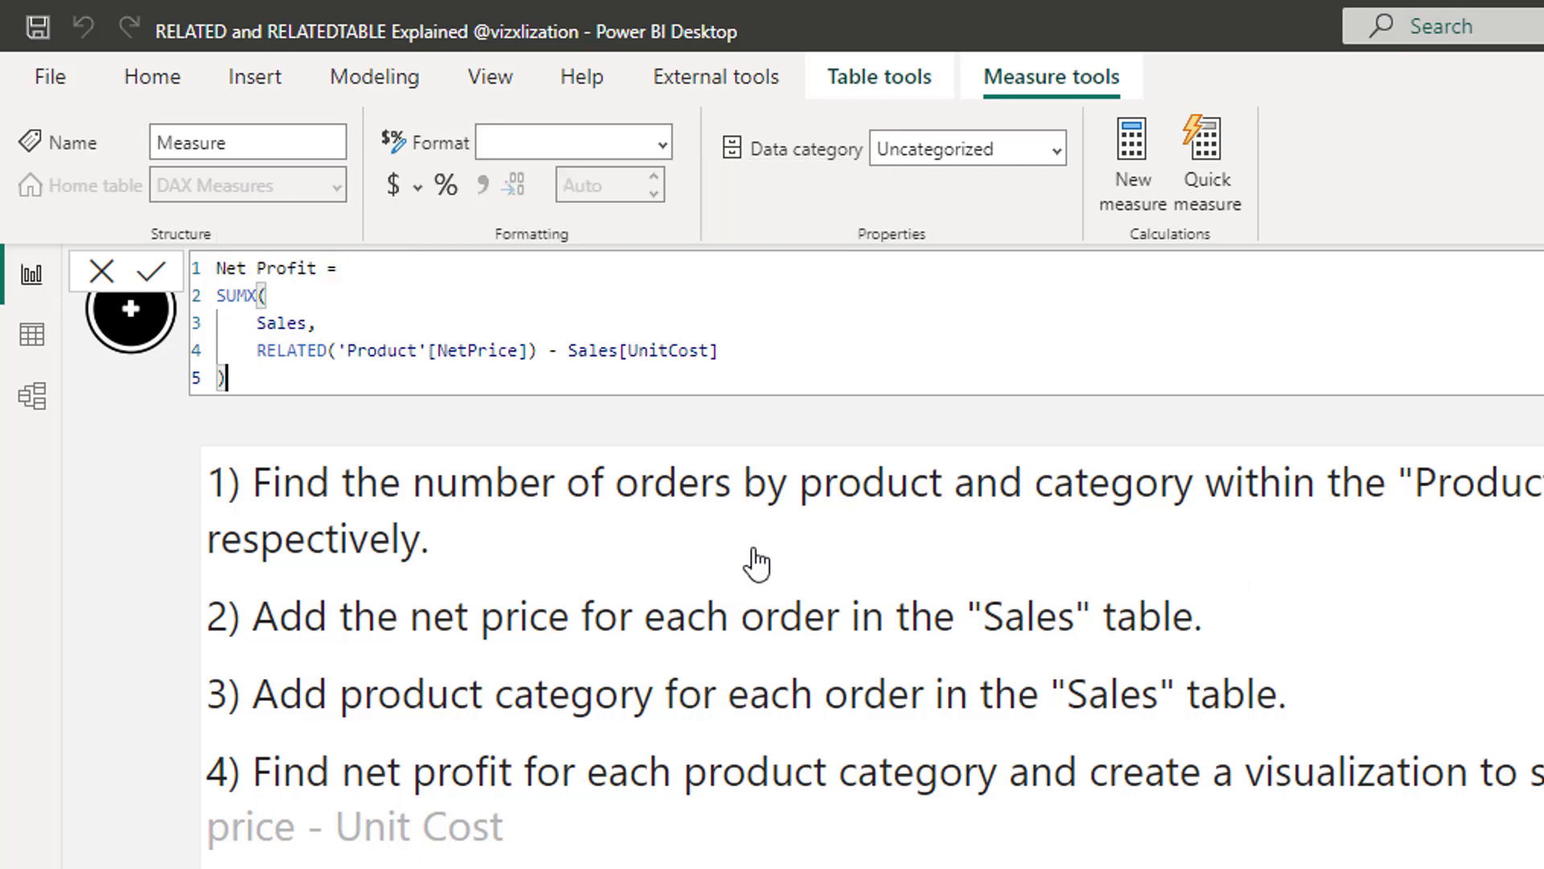
pyautogui.press('Return')
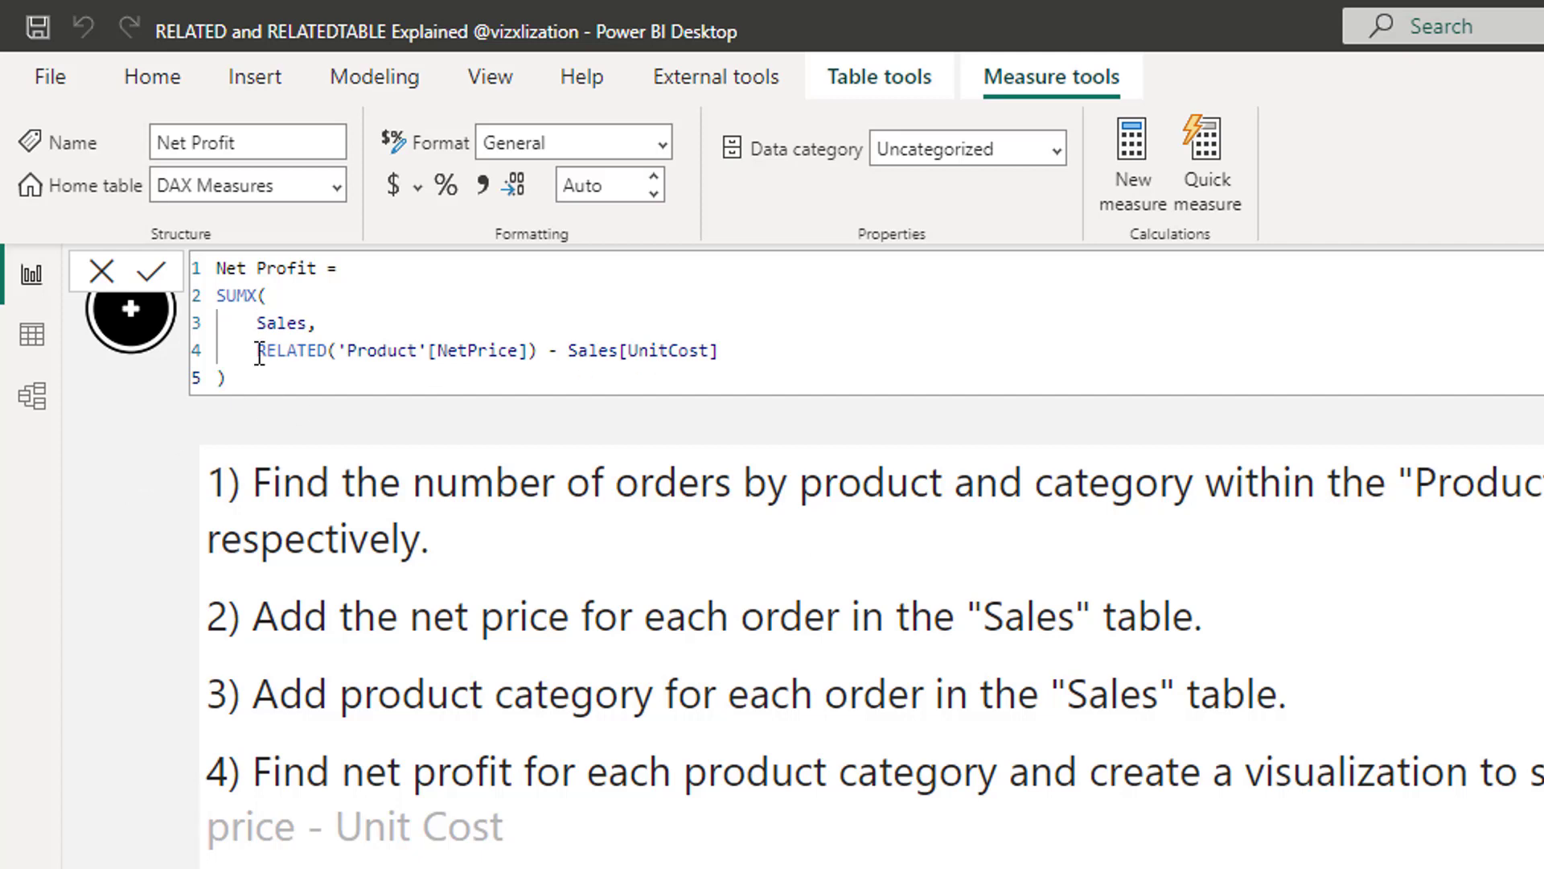
# Try removing RELATED from around 'Product'[NetPrice] in the Net Profit formula, and put it back.
pyautogui.moveTo(259, 351); pyautogui.dragTo(326, 351)
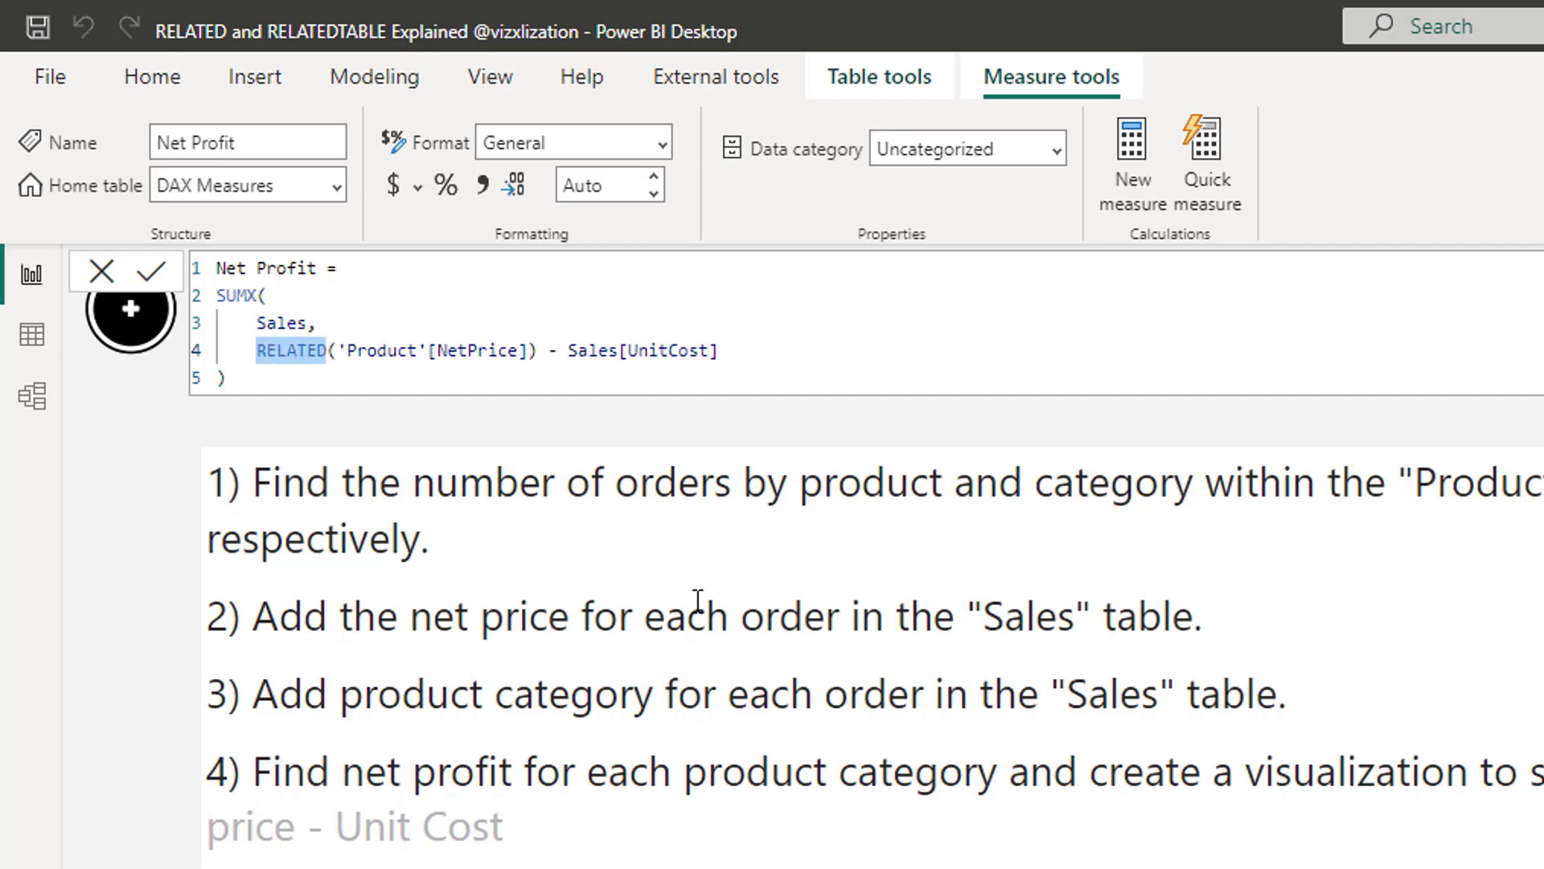
pyautogui.press('Delete')
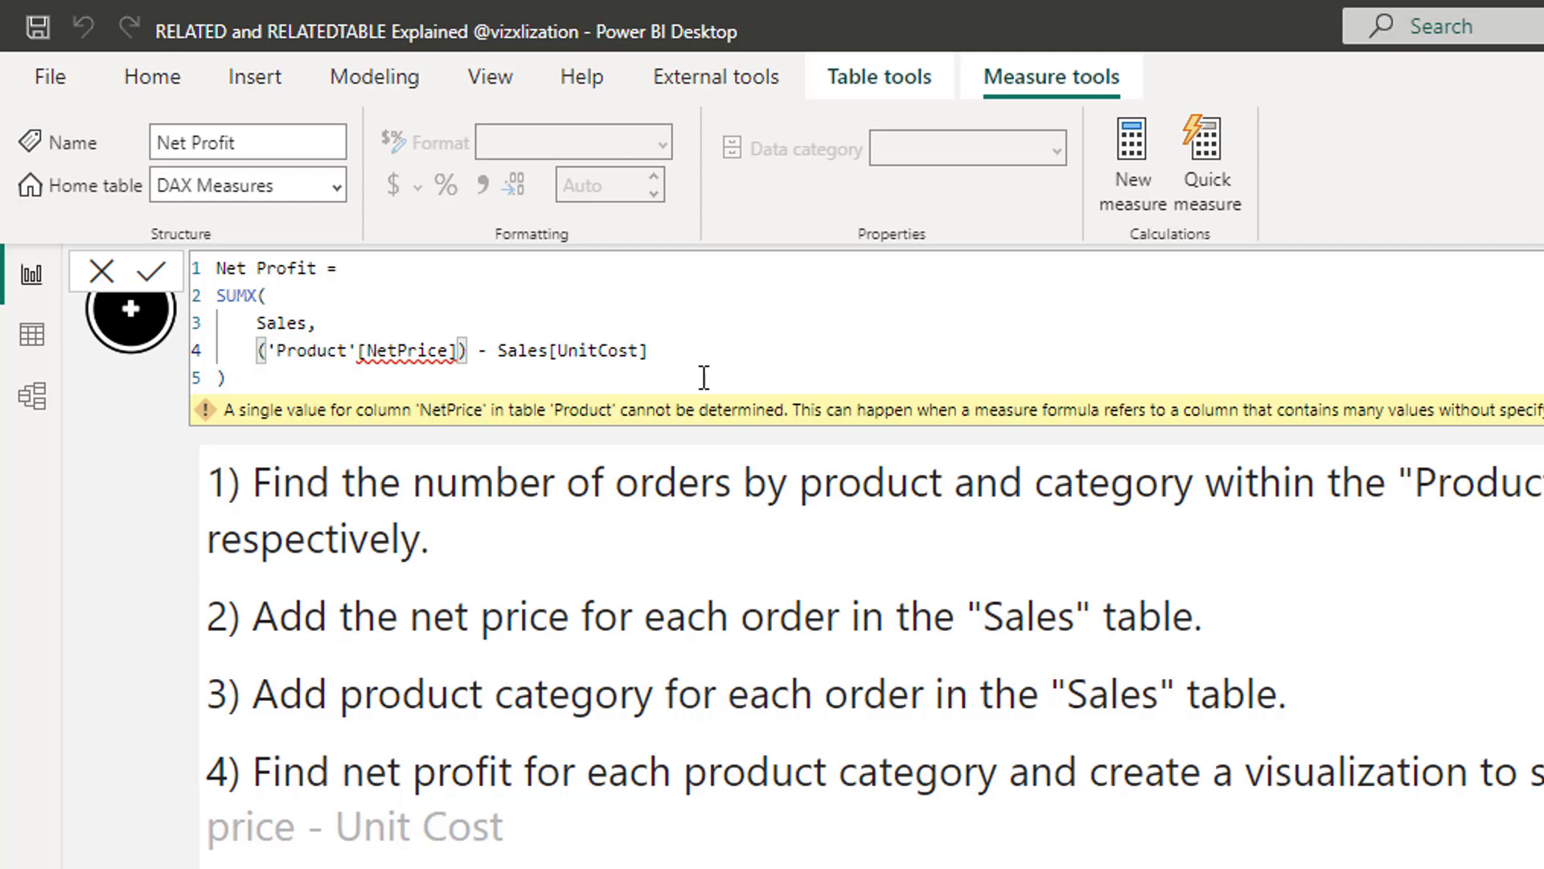
pyautogui.write('RELATED')
pyautogui.press('Escape')
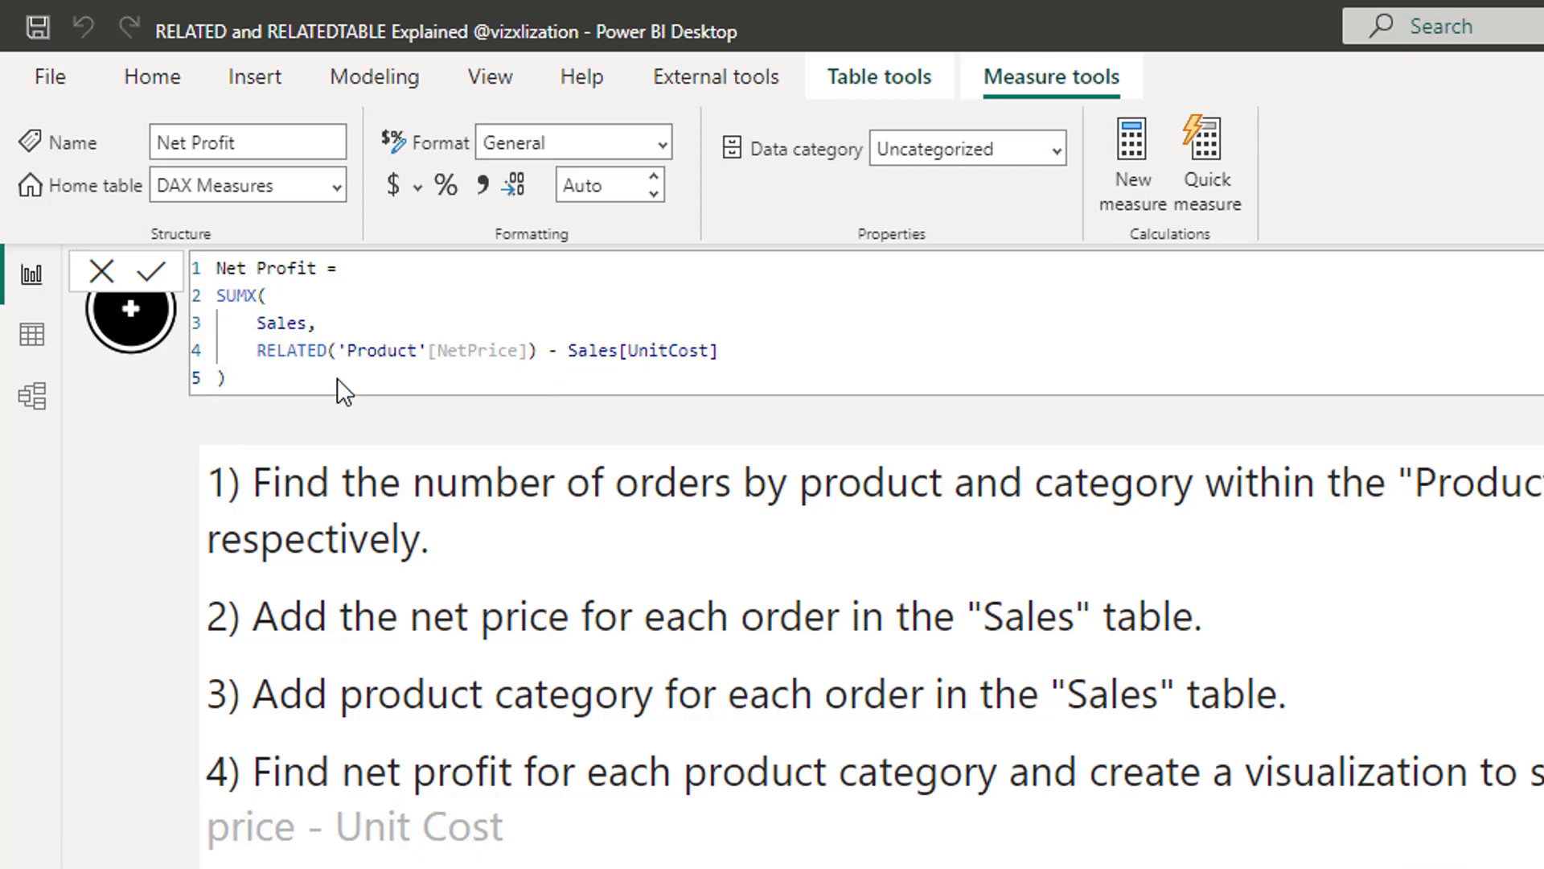
pyautogui.click(306, 323)
pyautogui.moveTo(307, 322); pyautogui.dragTo(255, 323)
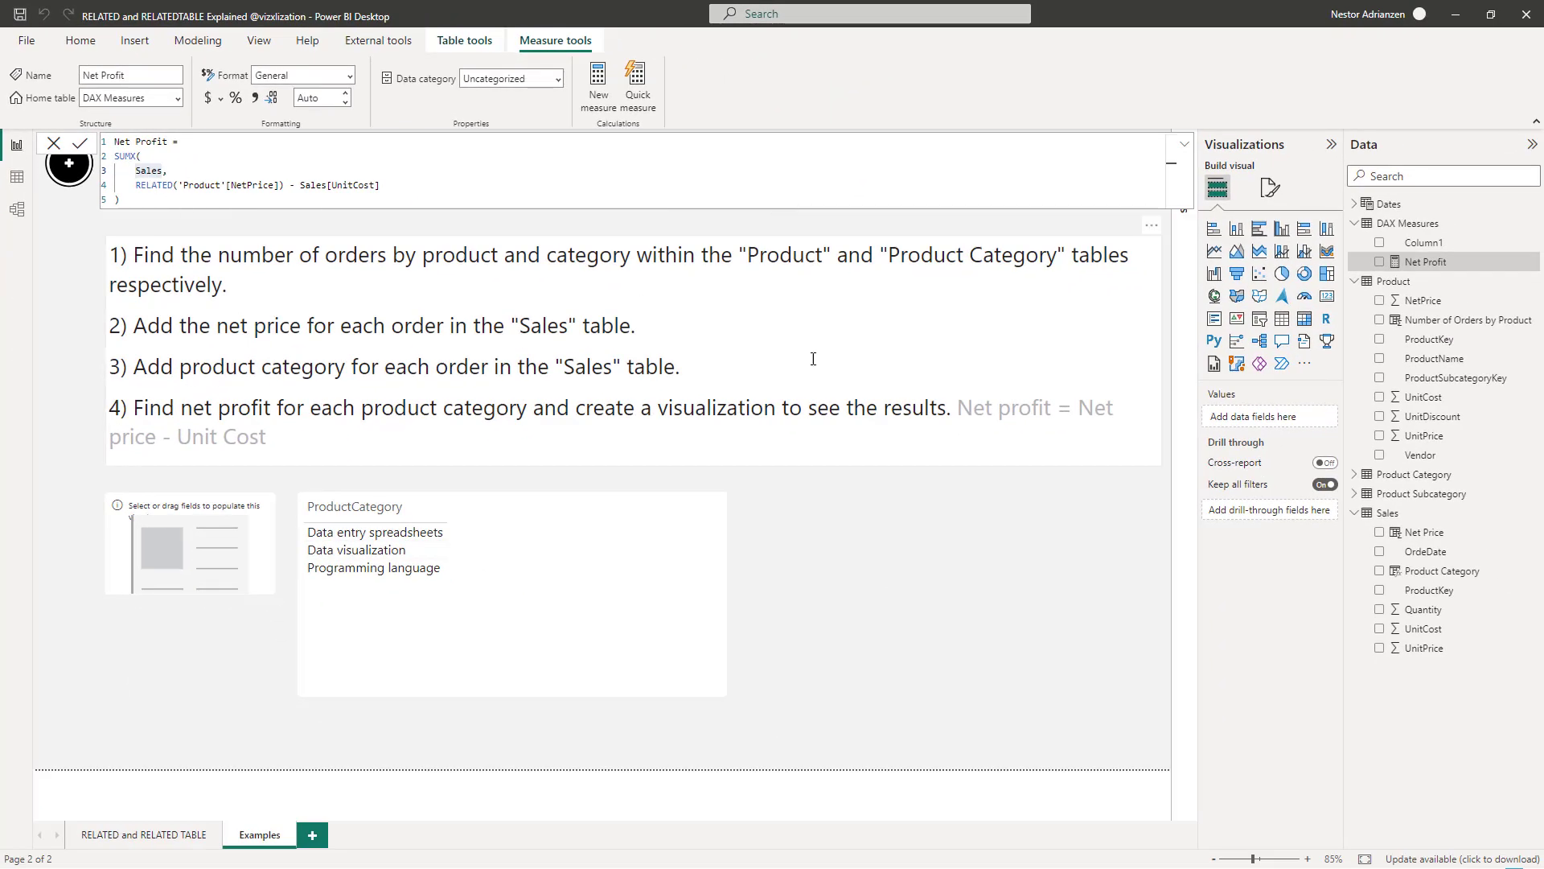
# Add the Net Profit measure to the empty card visual and to the ProductCategory table visual.
pyautogui.moveTo(1440, 263); pyautogui.dragTo(177, 531)
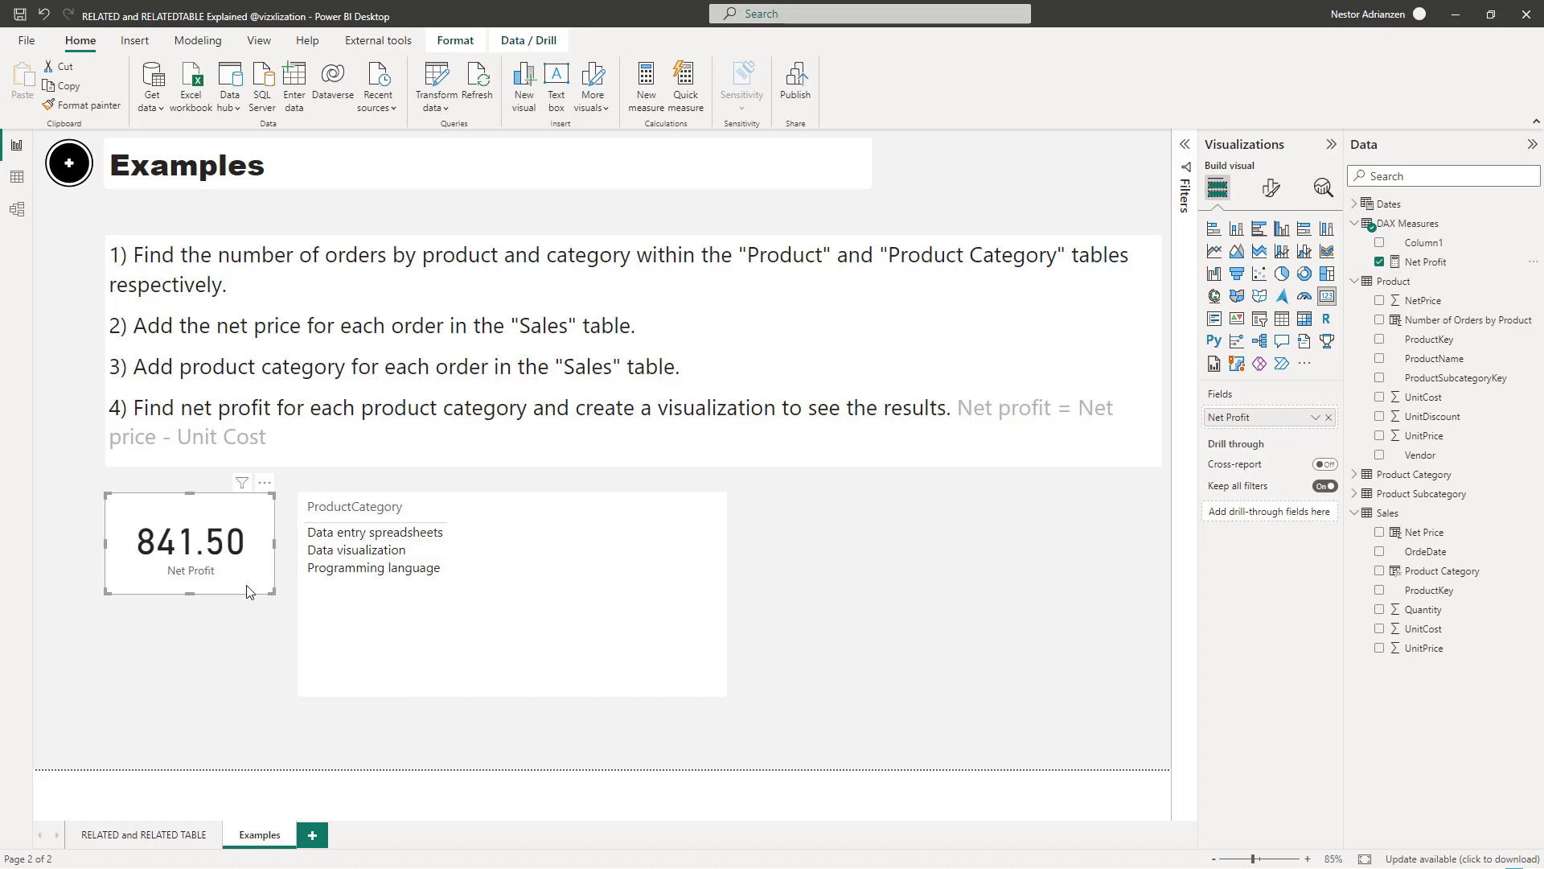
pyautogui.click(620, 559)
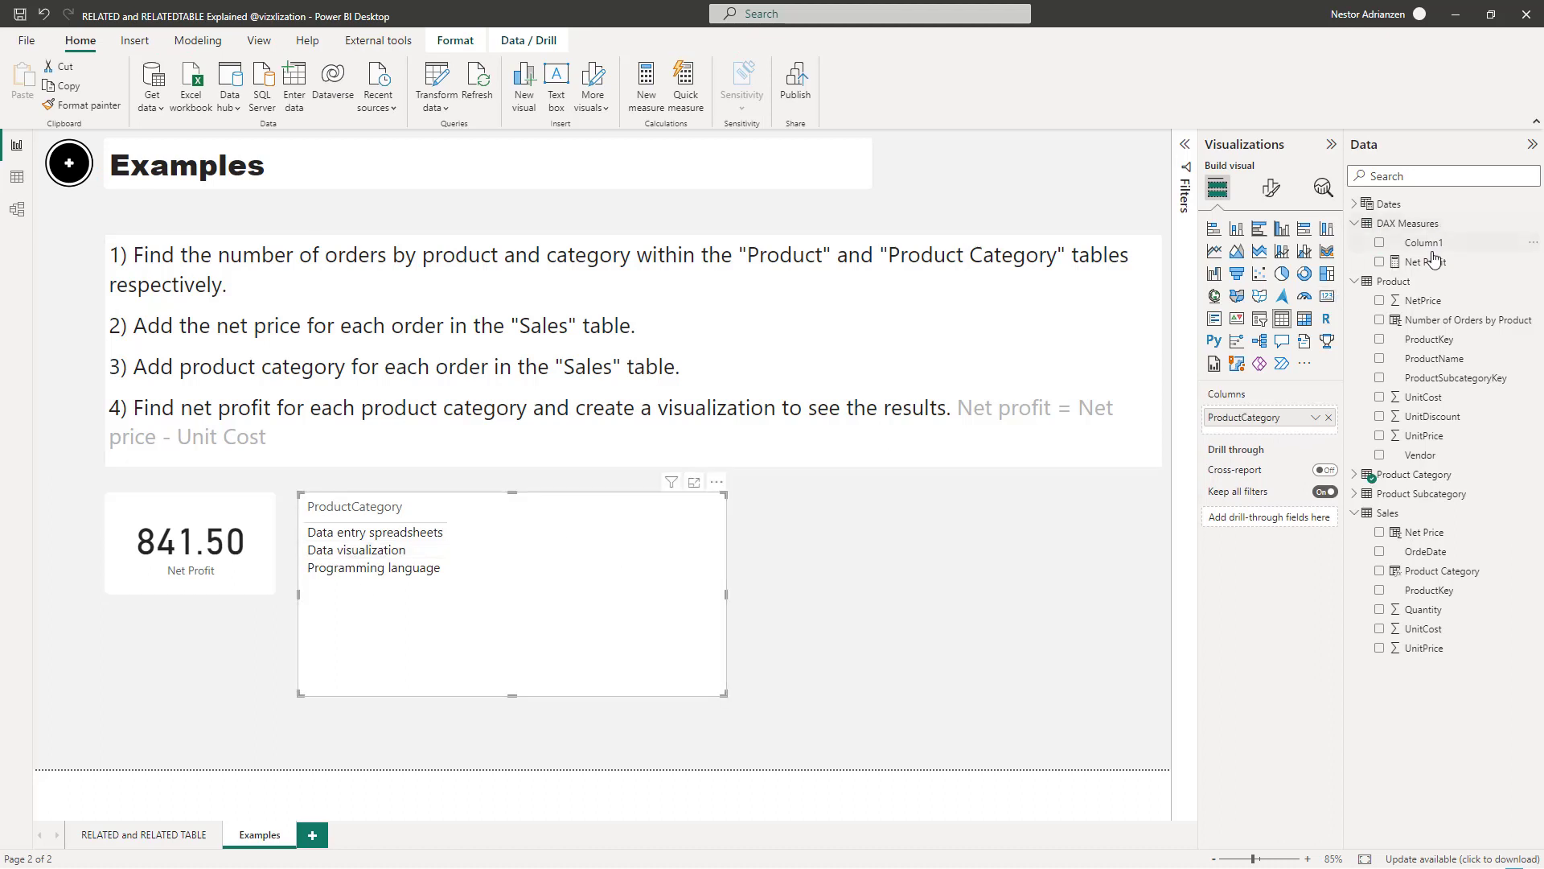
pyautogui.moveTo(1425, 262); pyautogui.dragTo(549, 579)
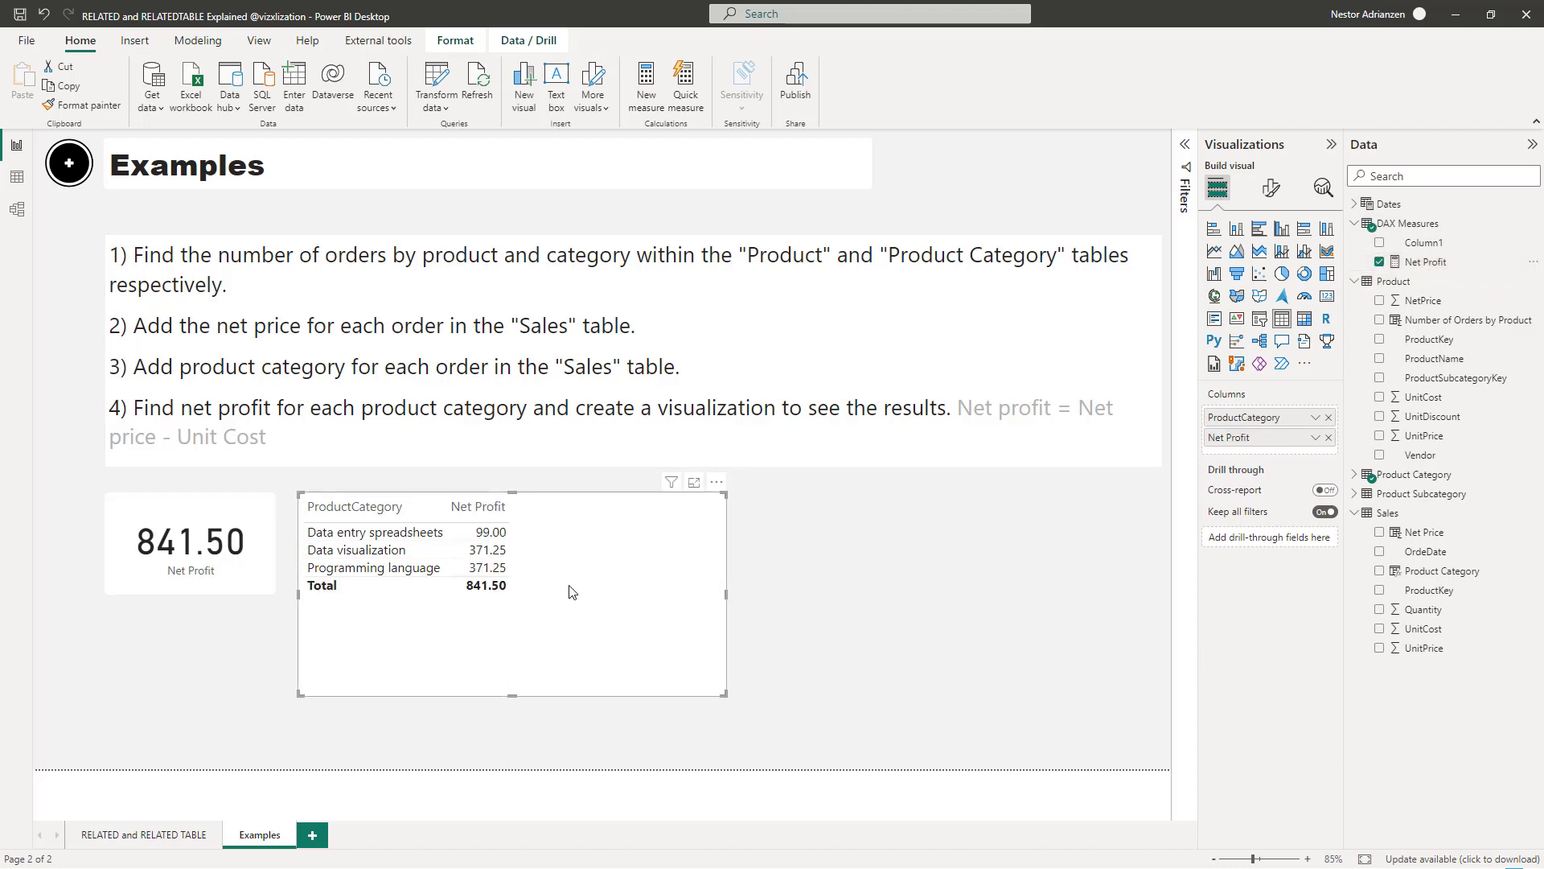
# Review the table relationships in the model diagram, and return to the Examples report page.
pyautogui.click(18, 211)
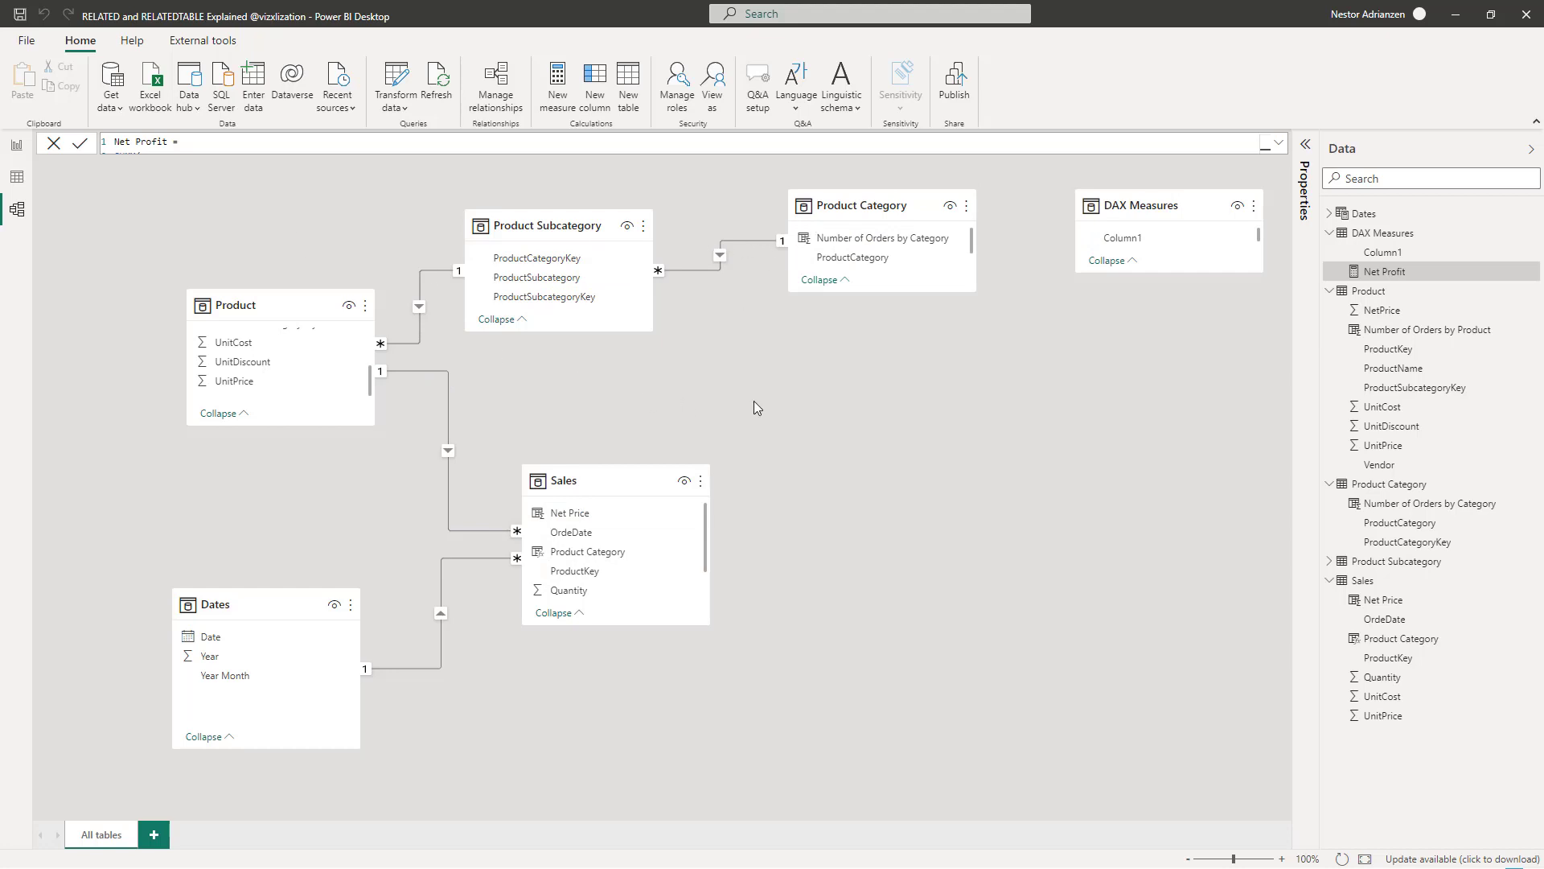
pyautogui.click(19, 150)
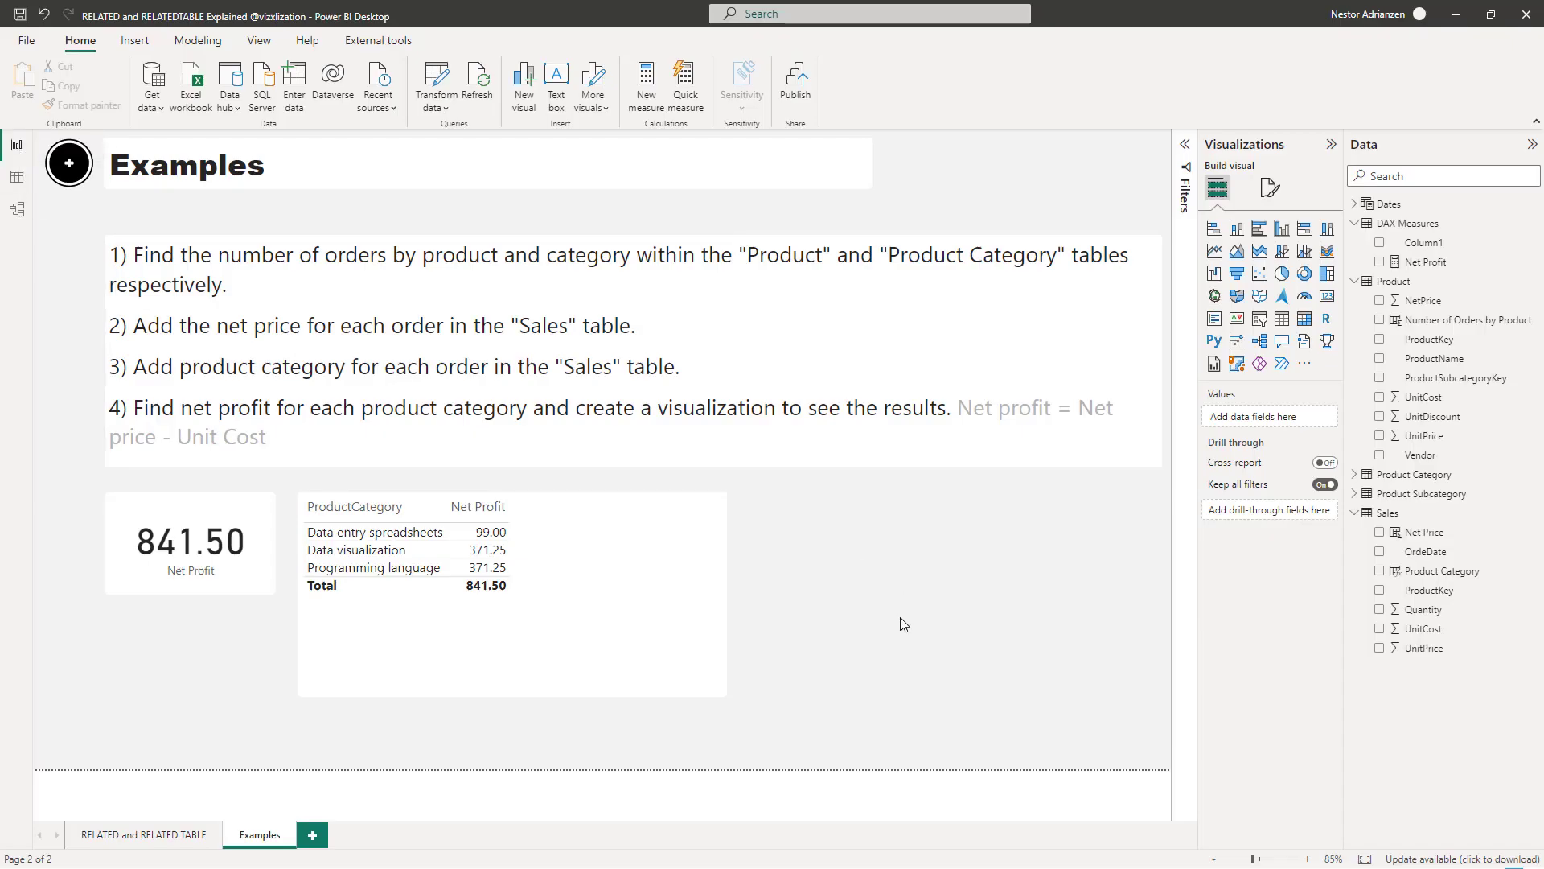